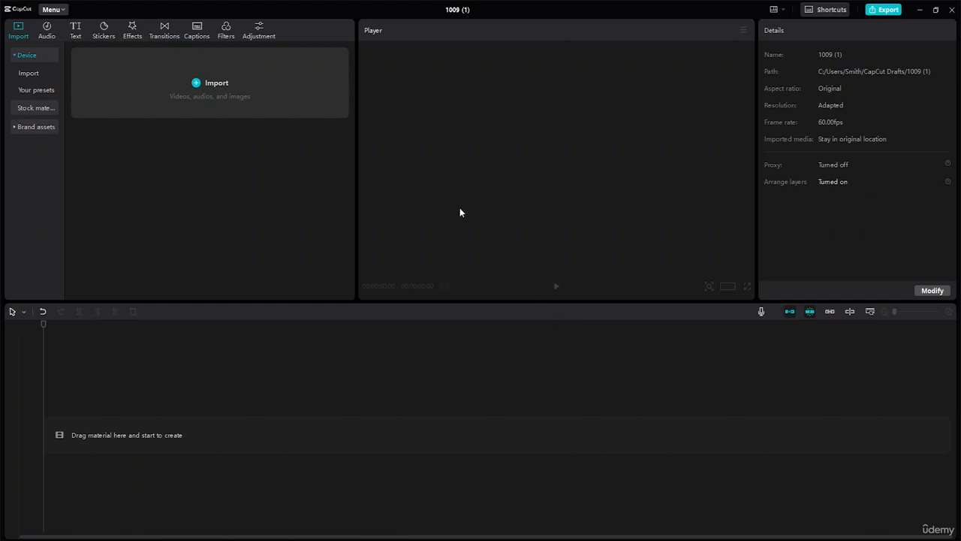
- Rename the project as "Cinematic Slow-Mo"
click(458, 10)
key(BackSpace)
text(Co)
key(BackSpace)
text(inematic Slow-Mo)
click(348, 187)
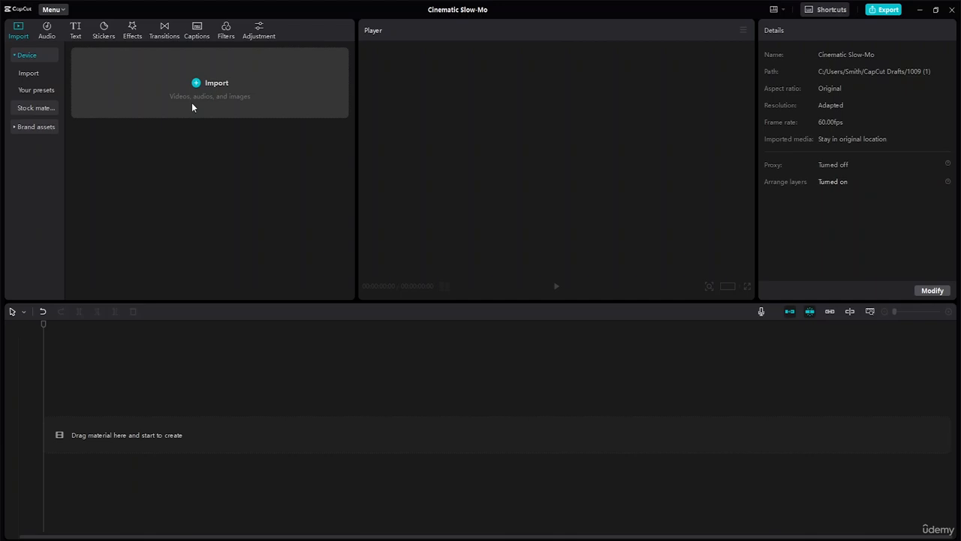
- Search the stock material library for "cars"
click(35, 109)
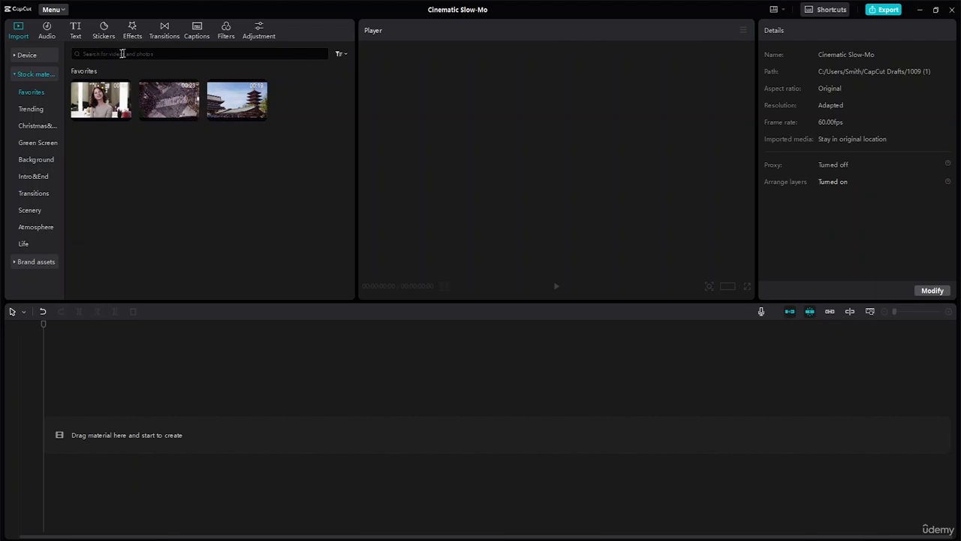
click(86, 54)
text(s)
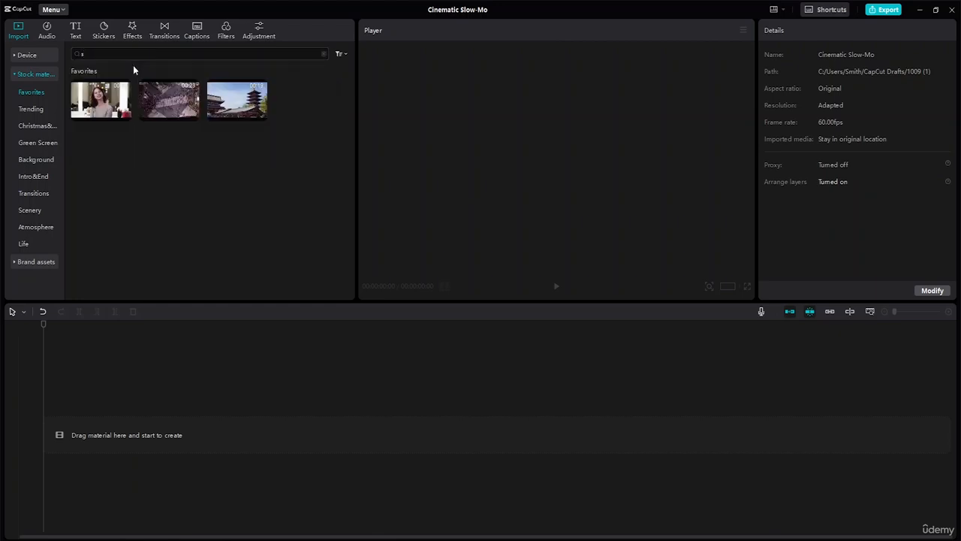
key(BackSpace)
text(cars)
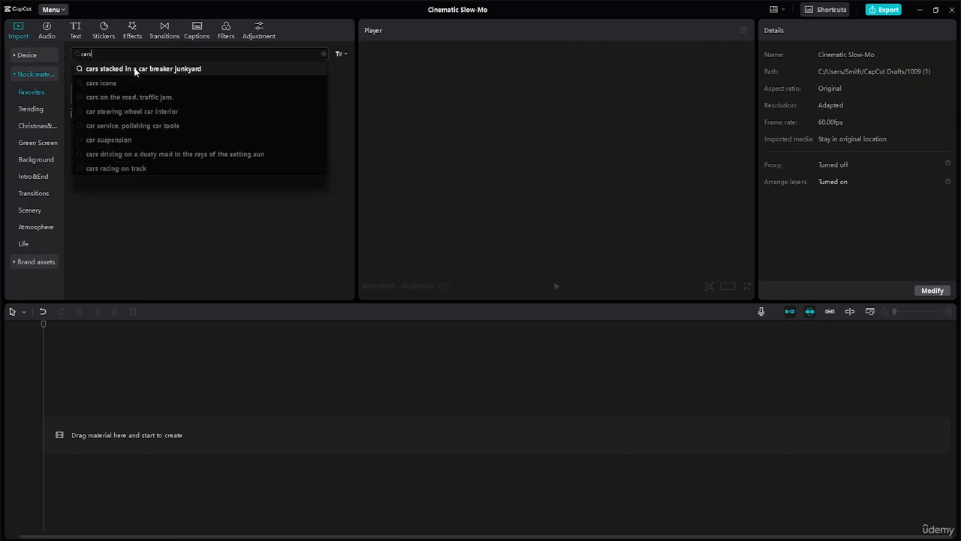
key(Return)
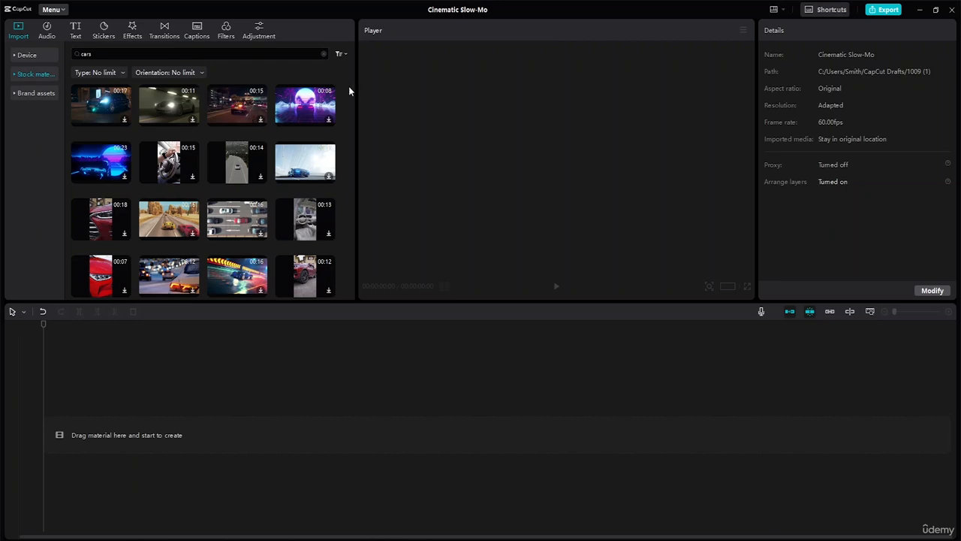
- Import the videos 5233_New York_NYC_1280x720.mp4 and 12064457_1080_1920_24fps.mp4 from the device into the project media
click(33, 56)
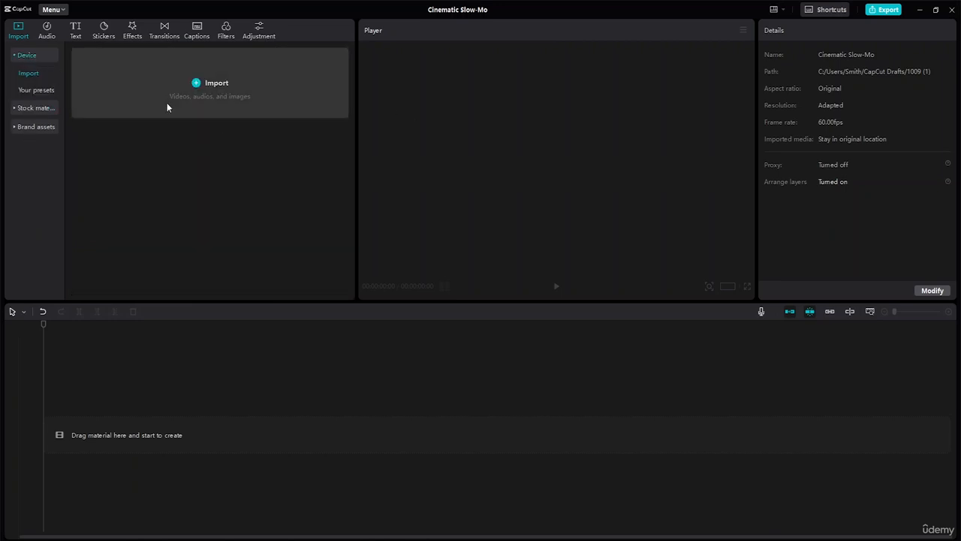
click(201, 84)
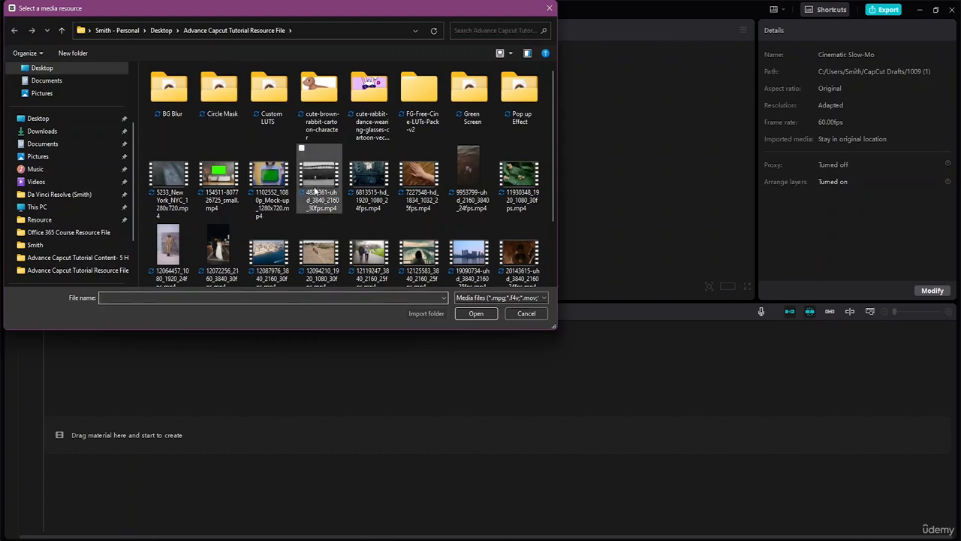
click(169, 249)
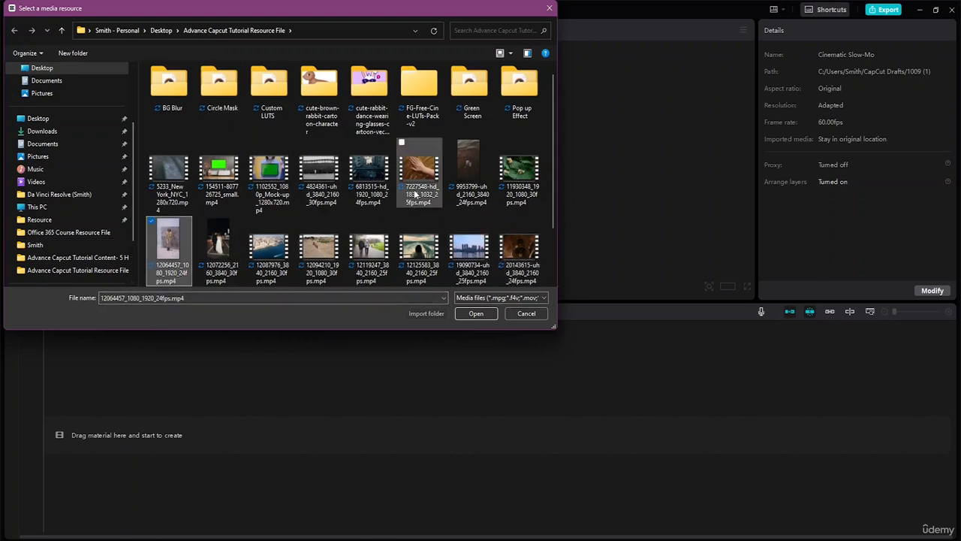
ctrl+click(169, 175)
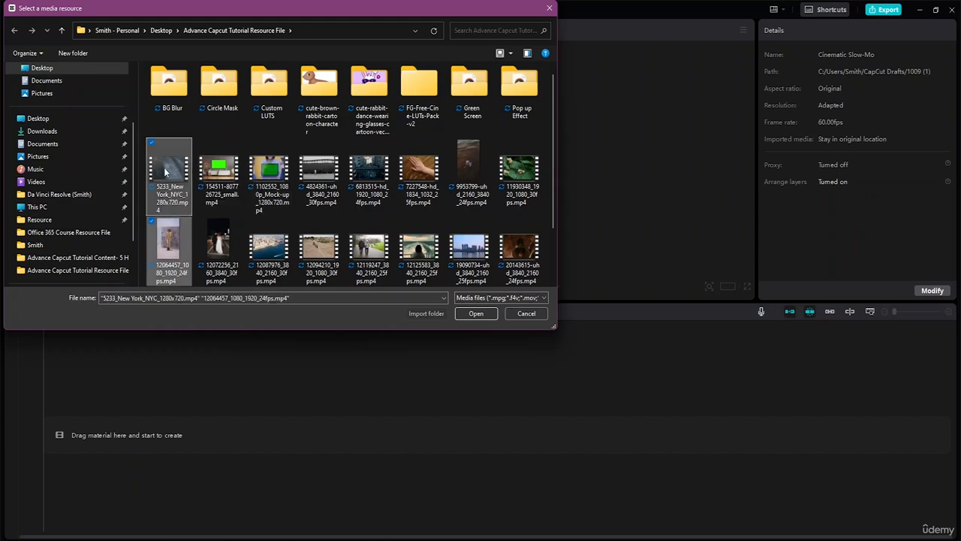
click(473, 314)
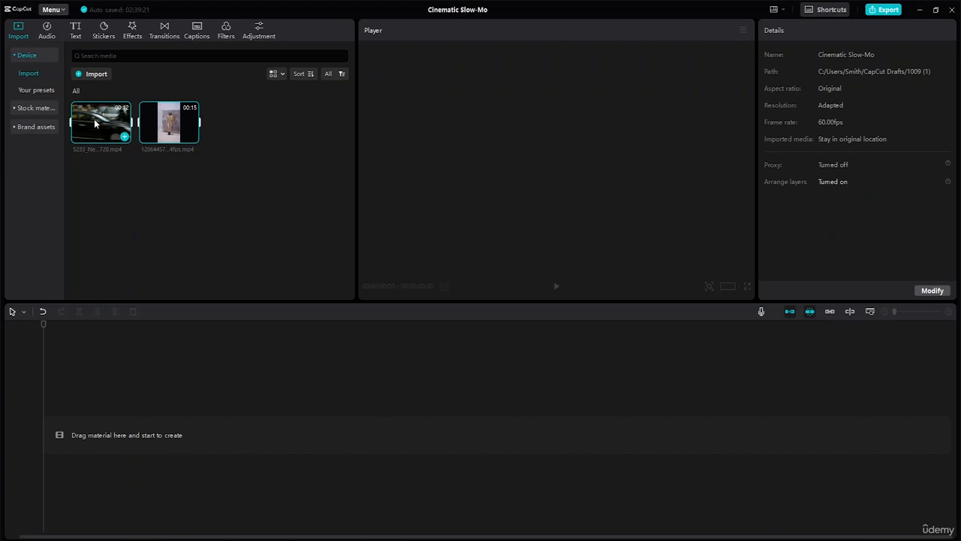
- Place the 12064457 clip at the start of the timeline, play it through, and return the playhead to the beginning
click(162, 124)
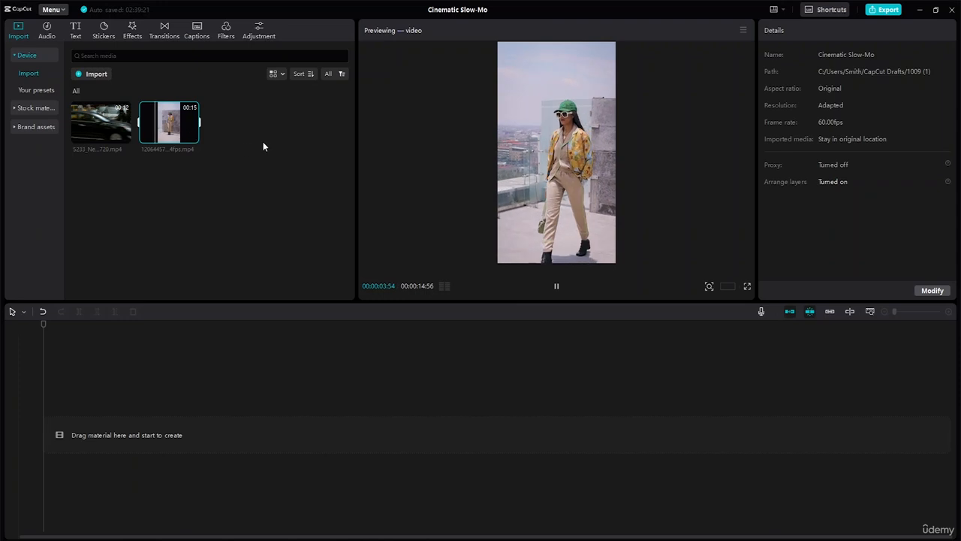
drag(192, 133, 97, 428)
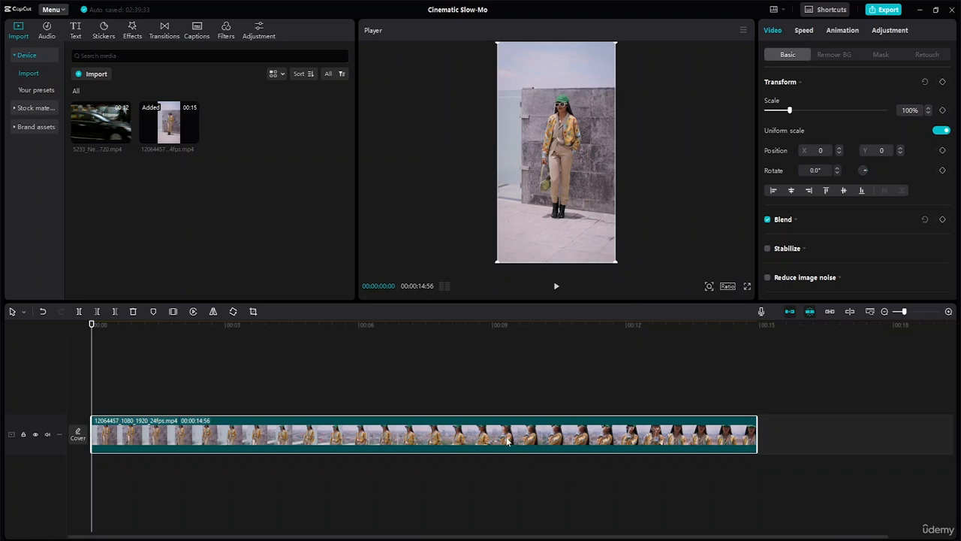
key(space)
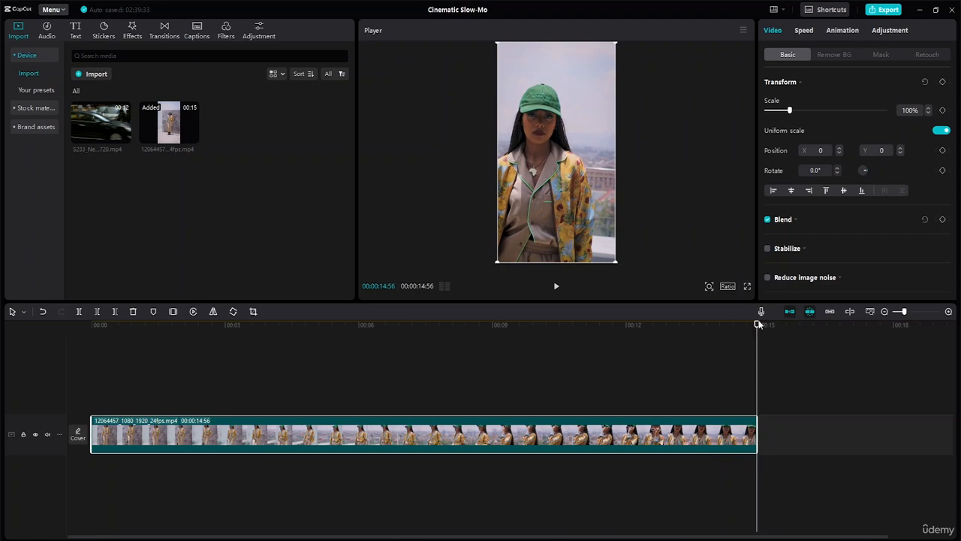
drag(755, 329, 1, 297)
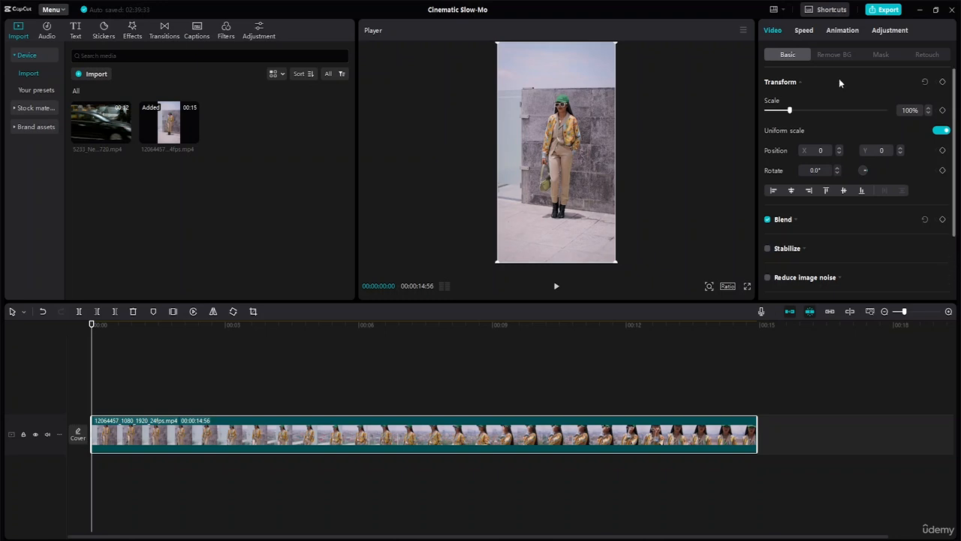
- Try the Montage speed curve on the whole clip, preview the playback, and reset the curve to None
click(805, 30)
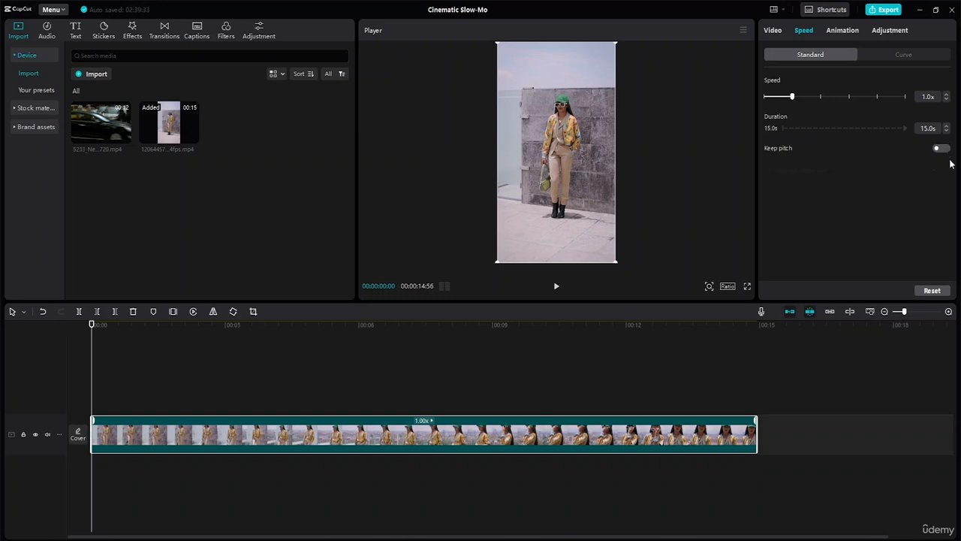
click(906, 55)
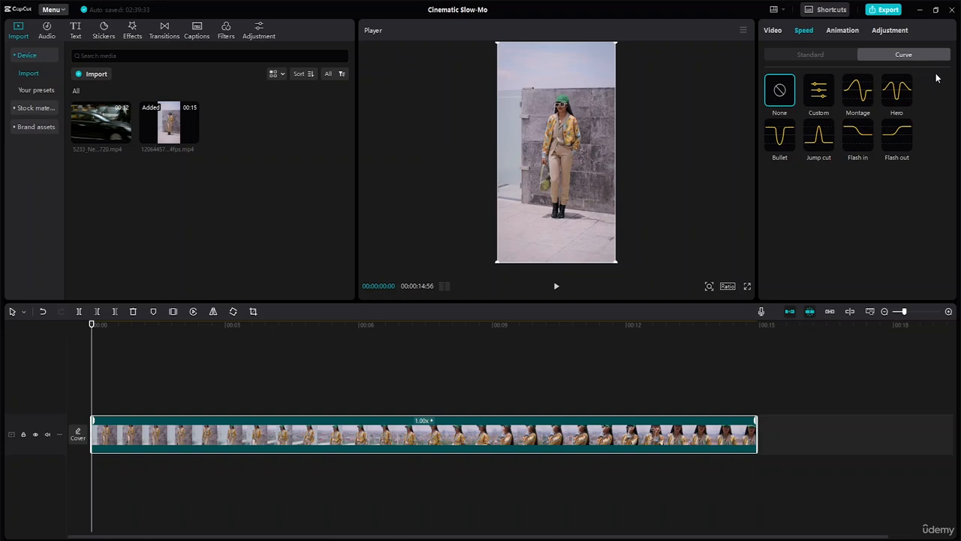
click(861, 106)
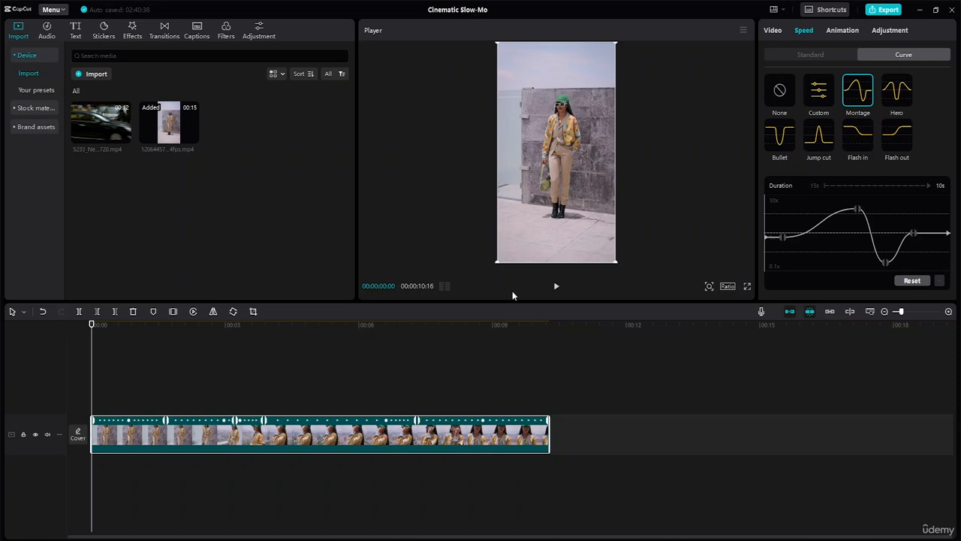
click(556, 289)
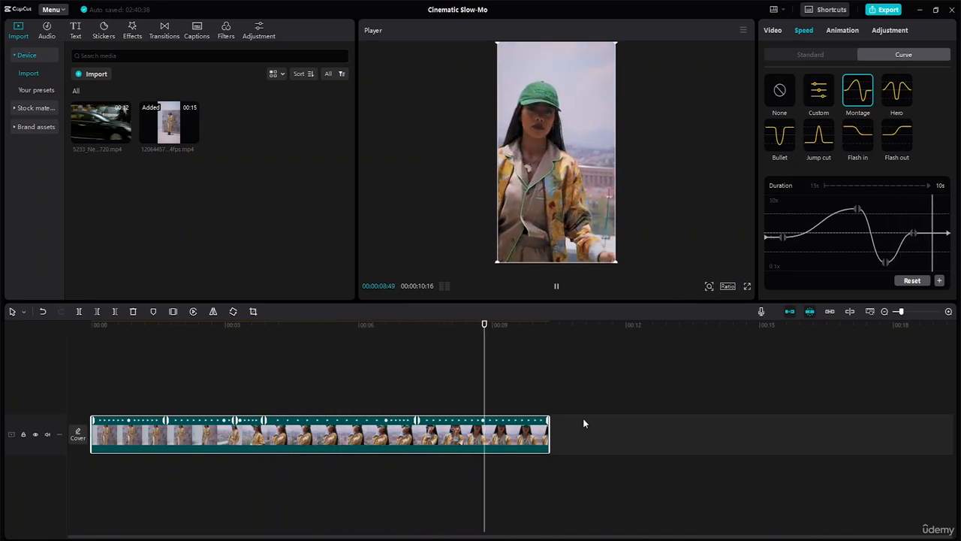
key(space)
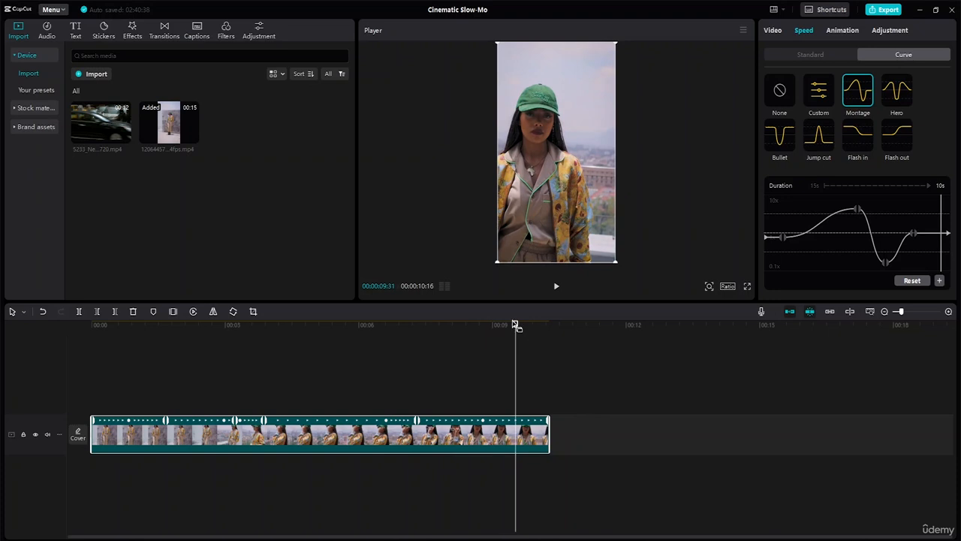
drag(516, 324, 32, 348)
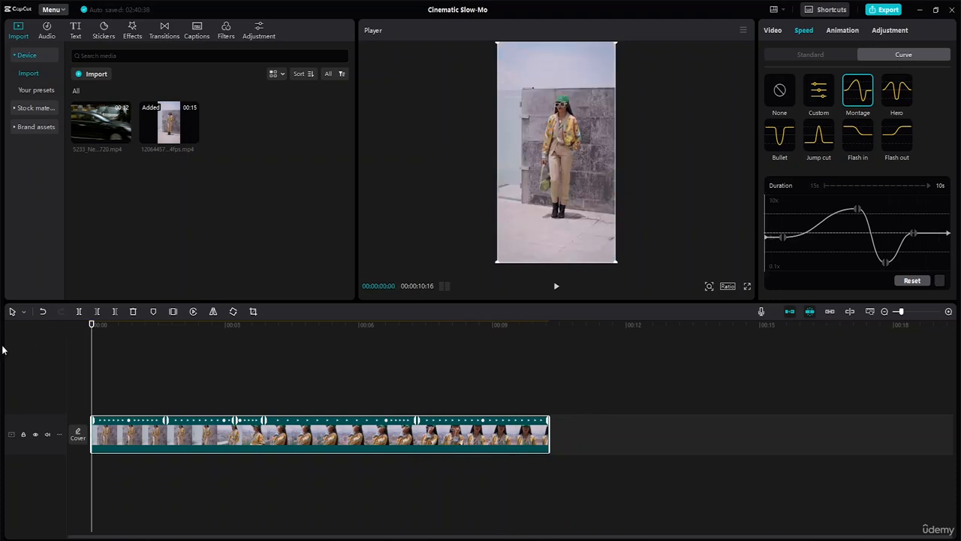
click(780, 93)
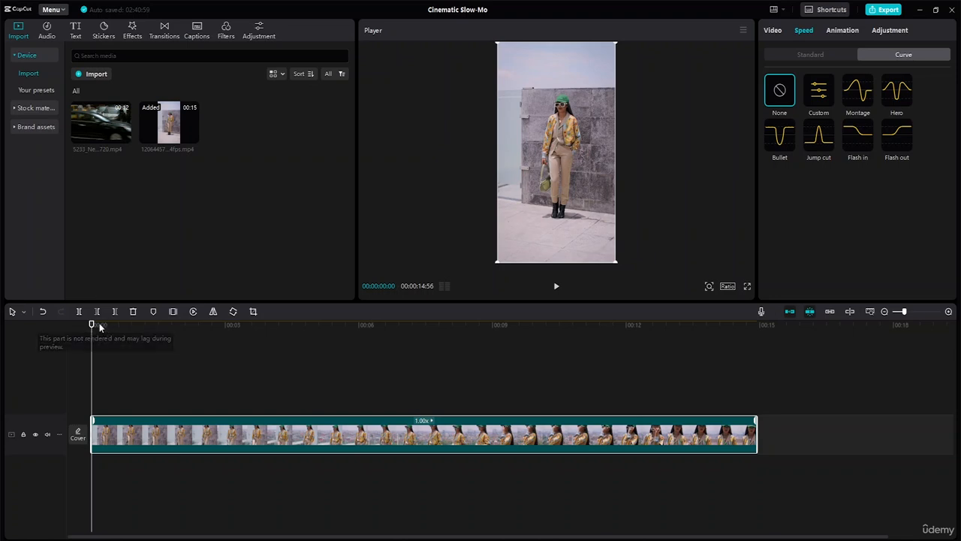
- Split the clip on the timeline at 00:00:02:15
drag(92, 326, 131, 325)
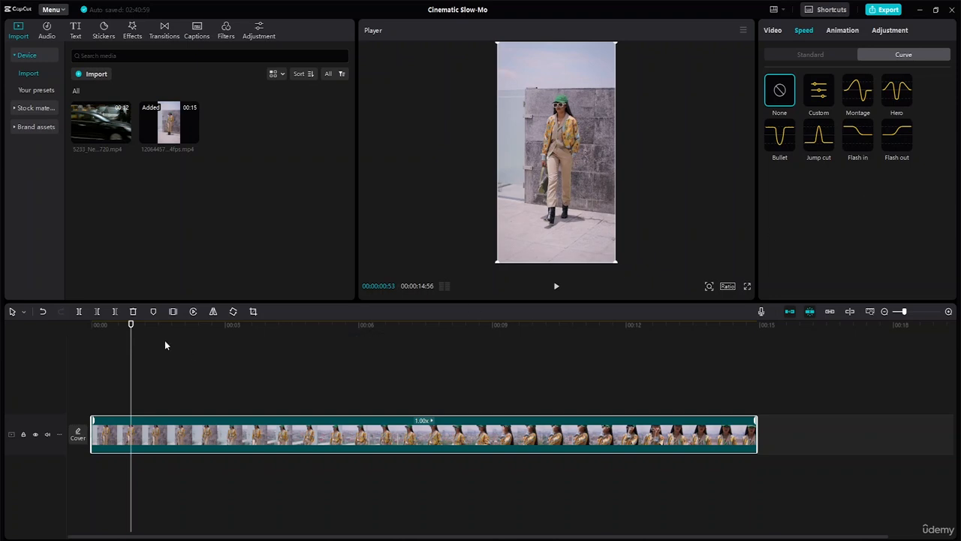
drag(131, 326, 192, 350)
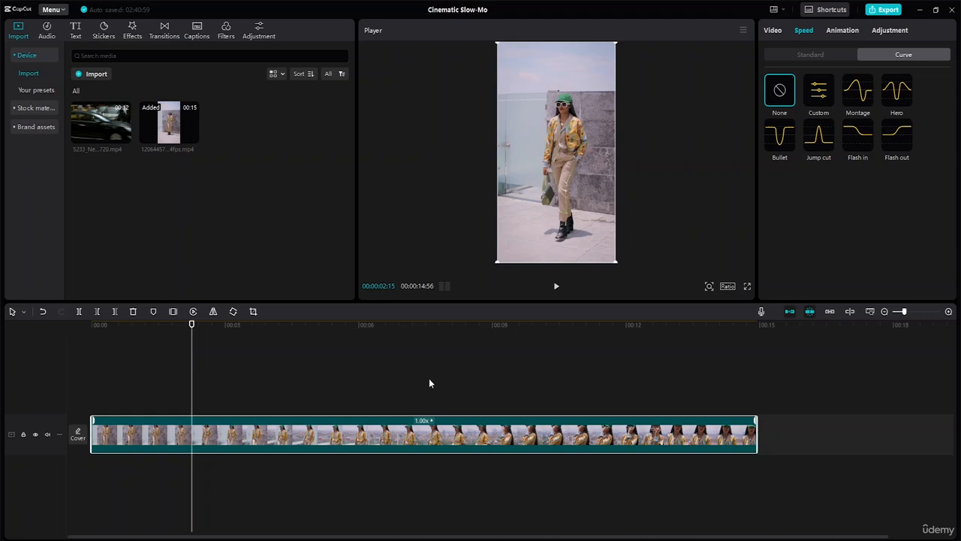
click(79, 311)
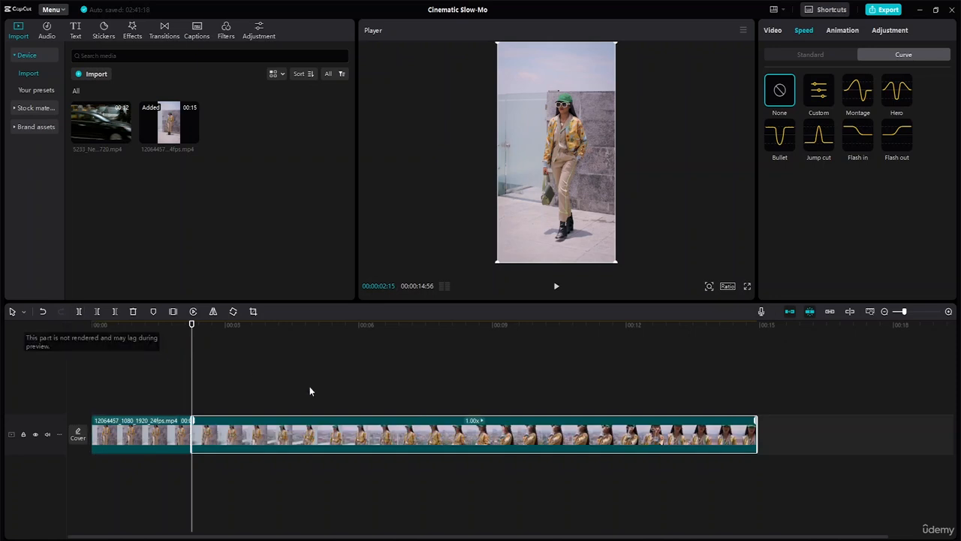
- Apply the Montage speed curve to the first segment of the split clip and preview it from the beginning
click(128, 439)
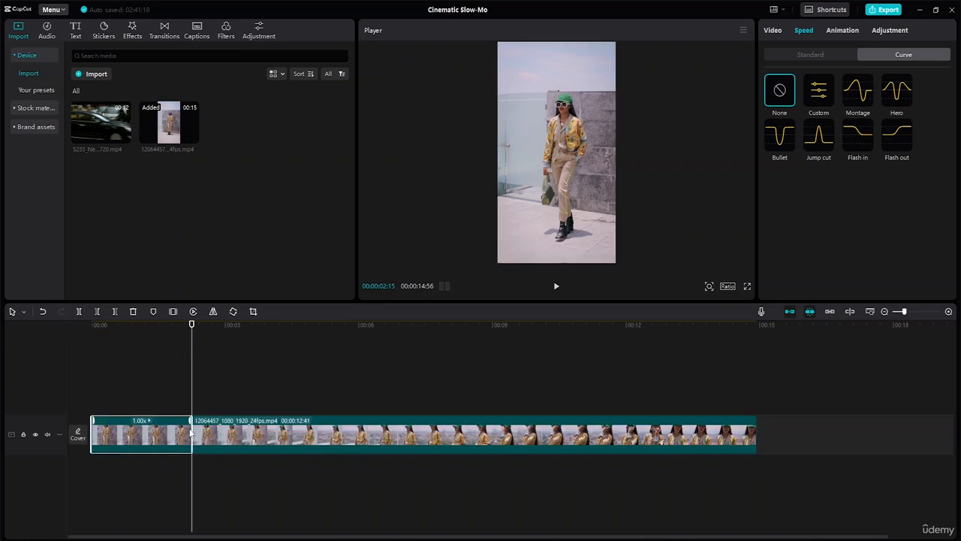
drag(192, 324, 52, 328)
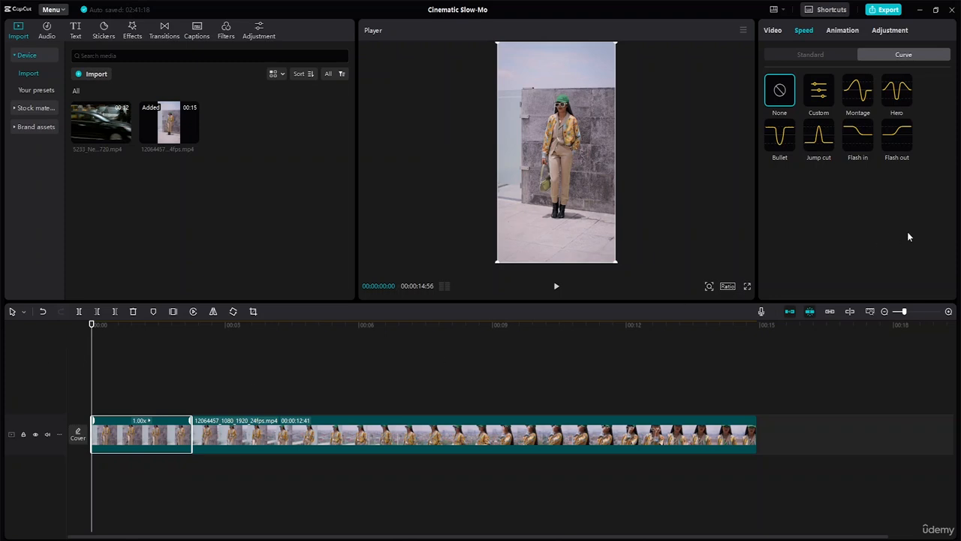
click(861, 105)
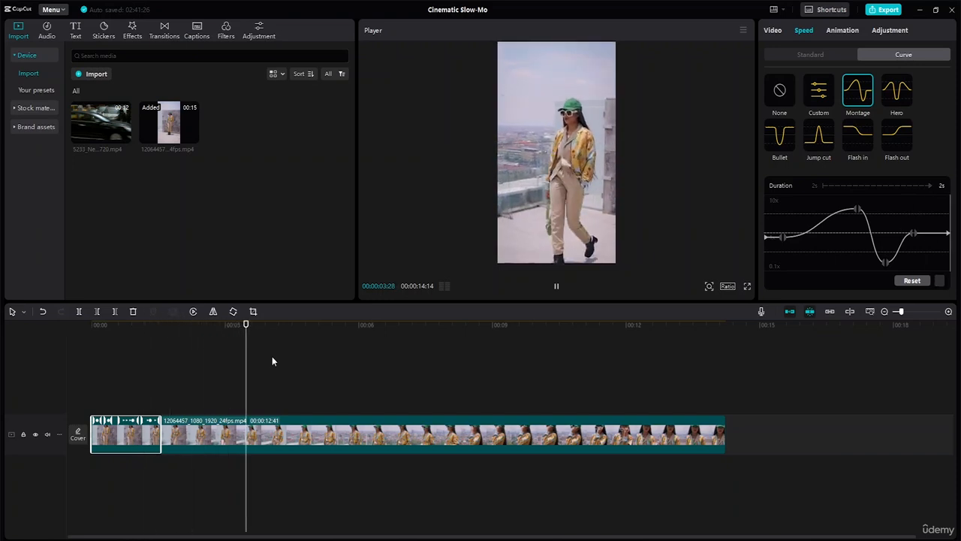
key(space)
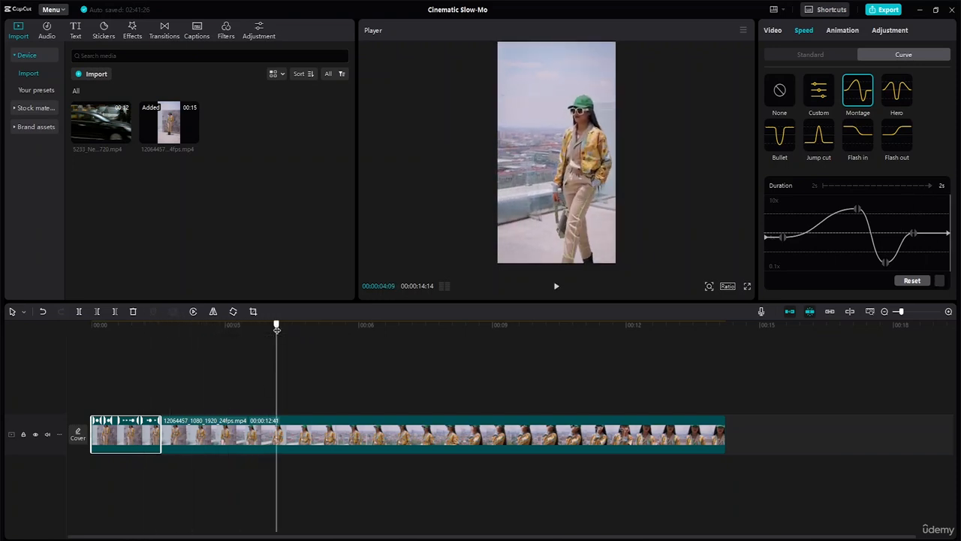
drag(278, 326, 42, 364)
key(space)
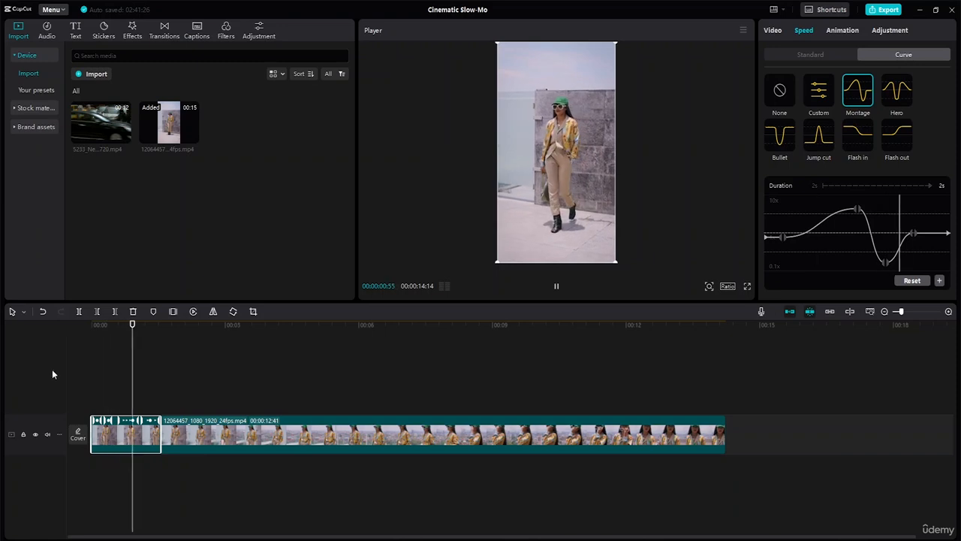
key(space)
- Move the Montage curve's first inner point closer to the peak at the same height, and preview the segment from the beginning
drag(781, 237, 824, 238)
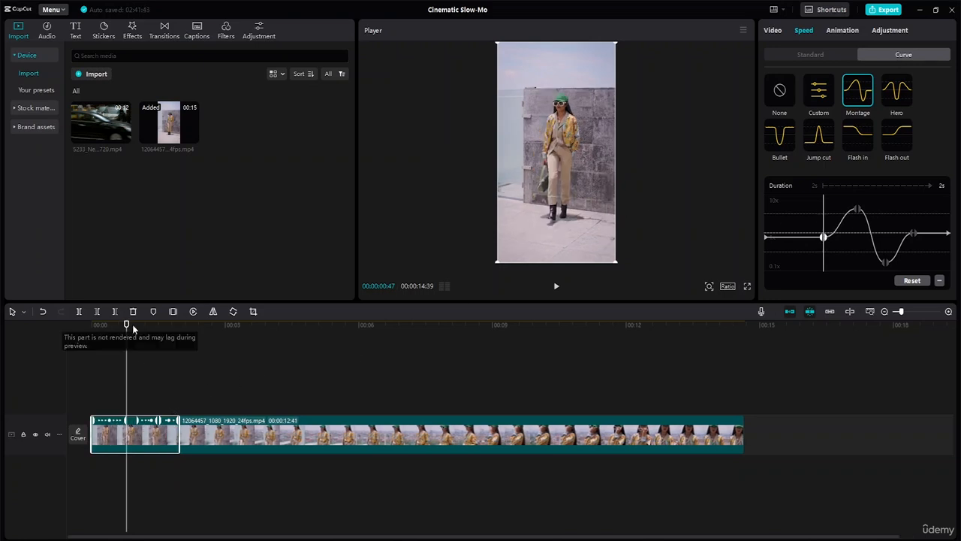
drag(126, 326, 28, 319)
key(space)
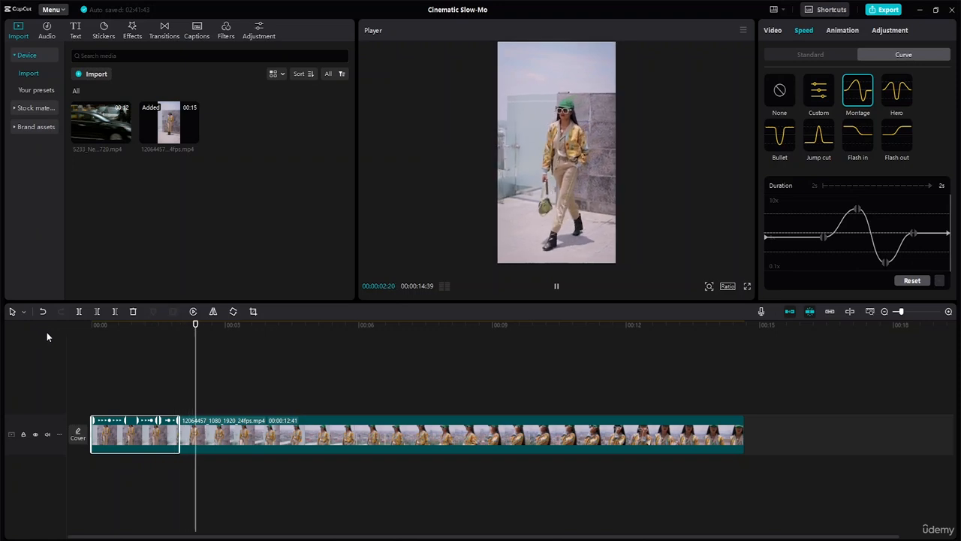
key(space)
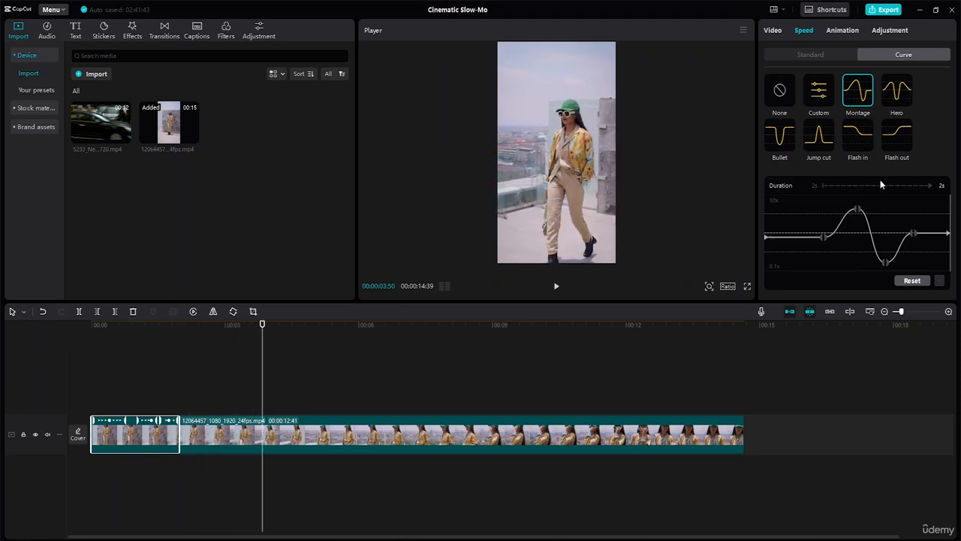
- Shift the Montage curve's last inner point and low point toward the segment's end, and move the first inner point earlier and slower
drag(912, 234, 925, 234)
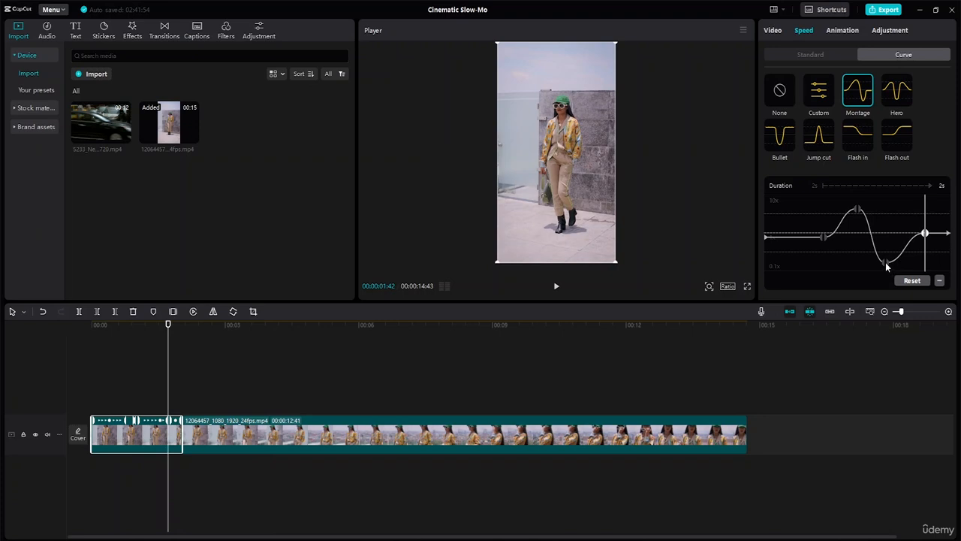
drag(886, 262, 899, 260)
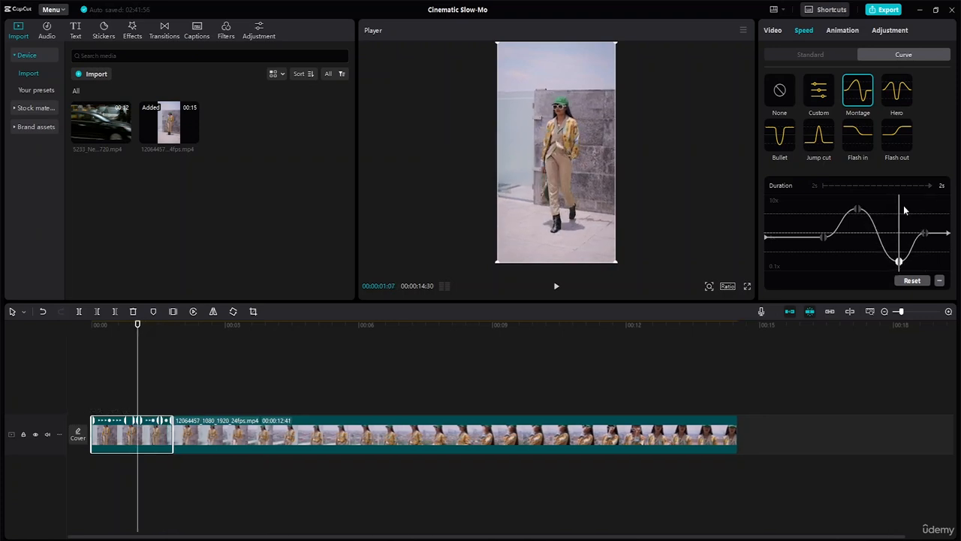
drag(824, 237, 807, 253)
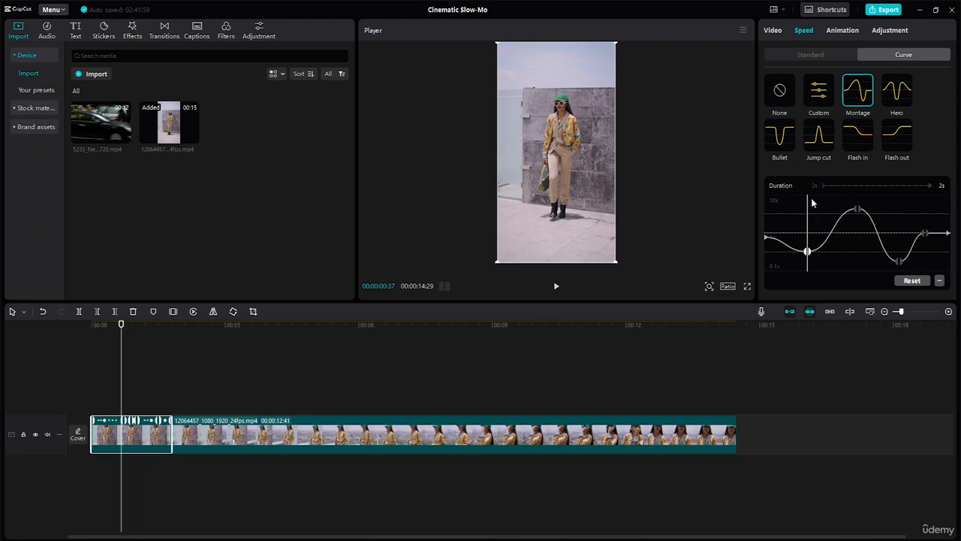
- Play the adjusted speed curve on the first segment, and replay the edit from the beginning
key(space)
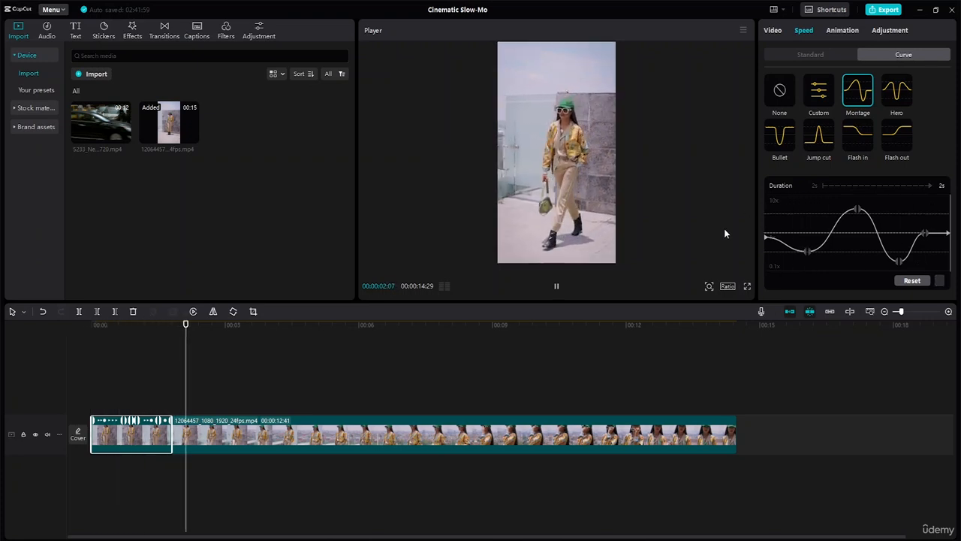
key(space)
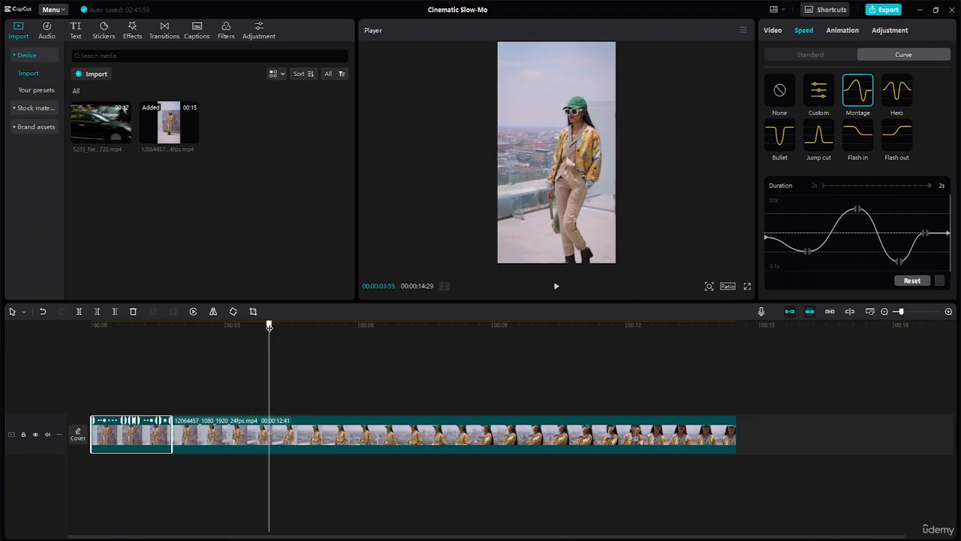
drag(271, 325, 0, 353)
key(space)
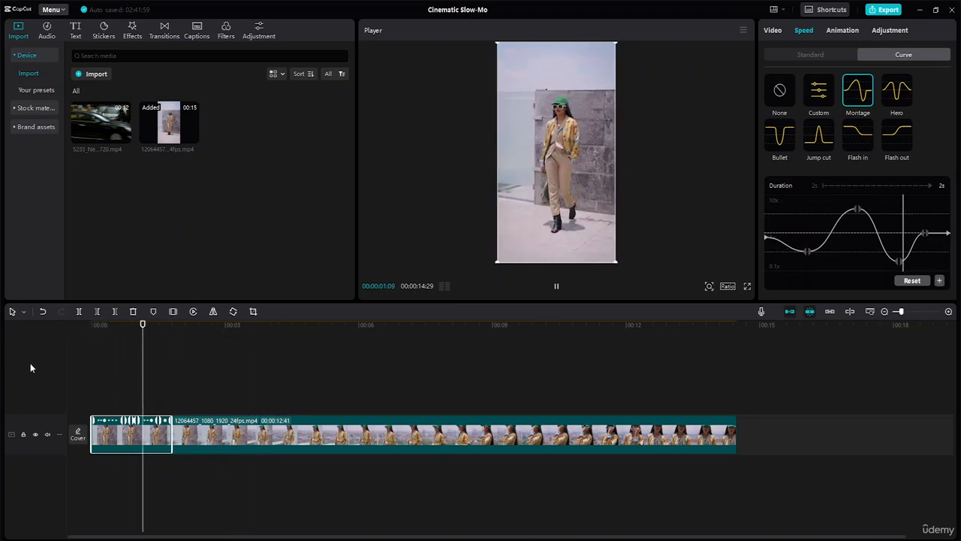
key(space)
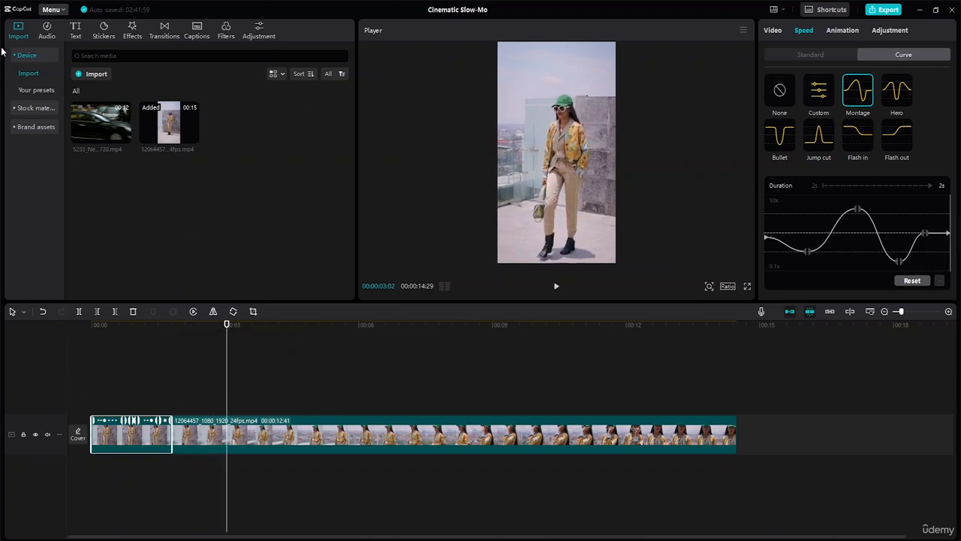
- Audition the trending video effects and add Spectrum Scan above the first segment on the timeline
click(134, 31)
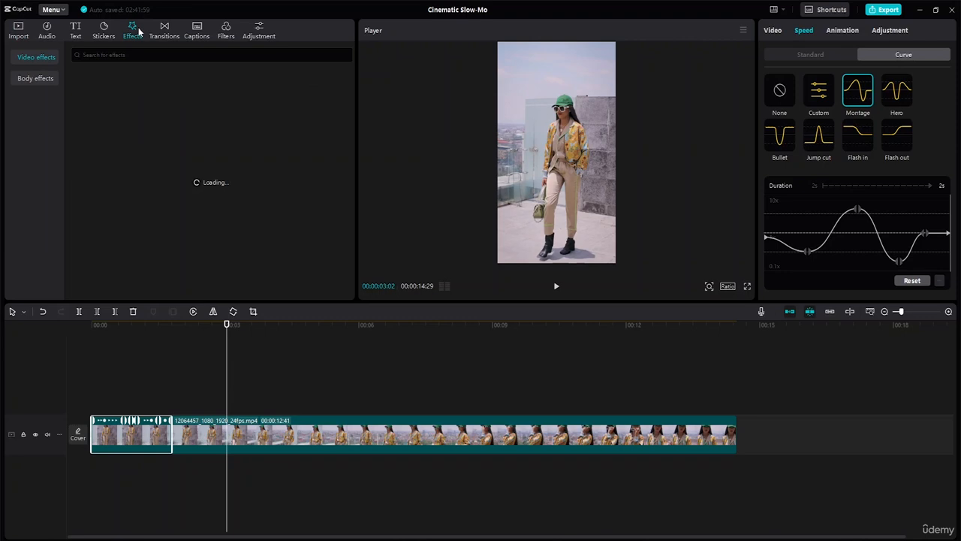
mouse_move(223, 118)
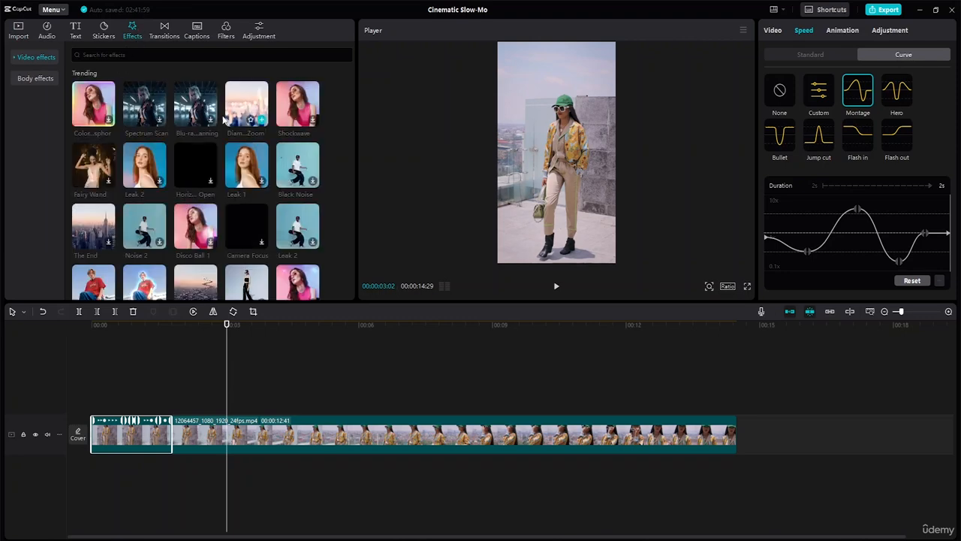
click(194, 106)
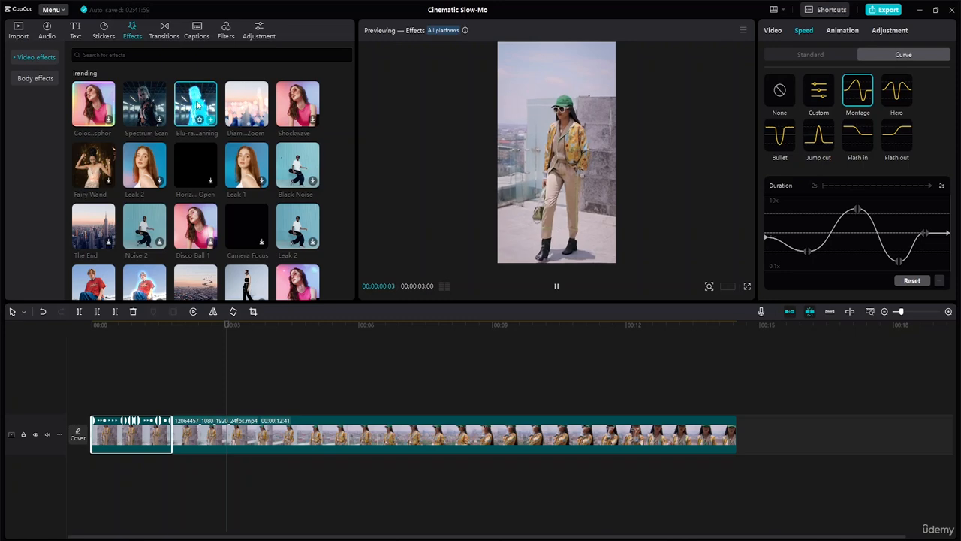
click(154, 107)
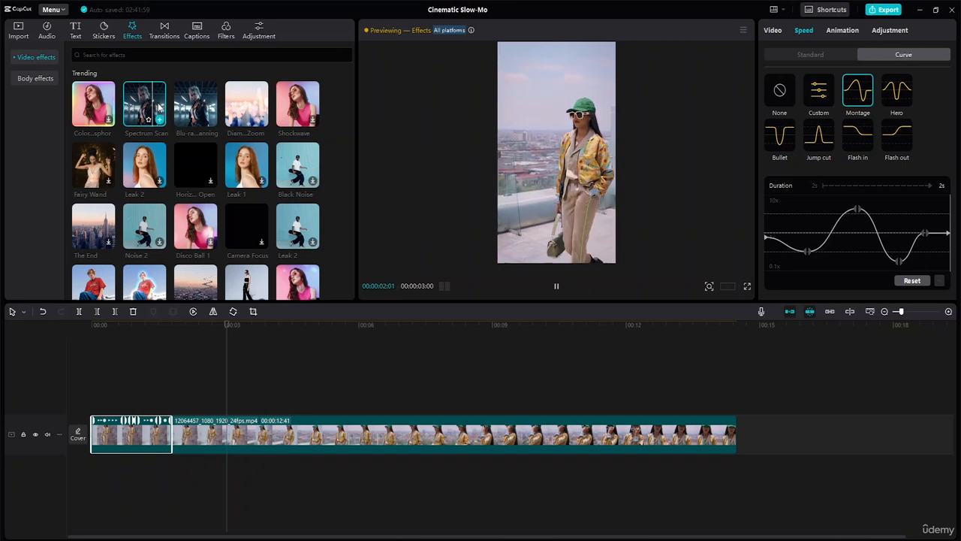
drag(159, 109, 98, 409)
- Trim both ends of the Spectrum Scan effect to fit within the first segment, and preview from the beginning
drag(233, 404, 165, 406)
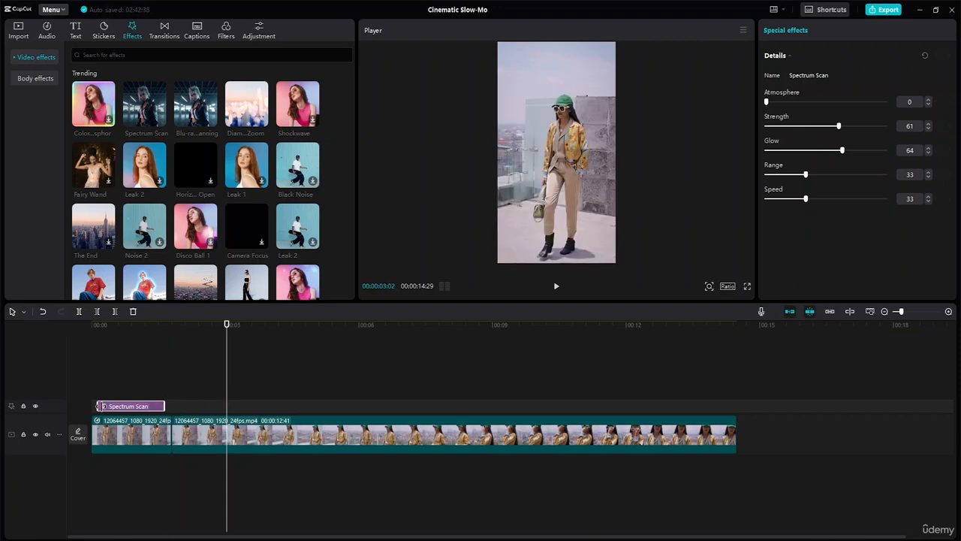
drag(95, 405, 103, 405)
drag(226, 326, 3, 309)
key(space)
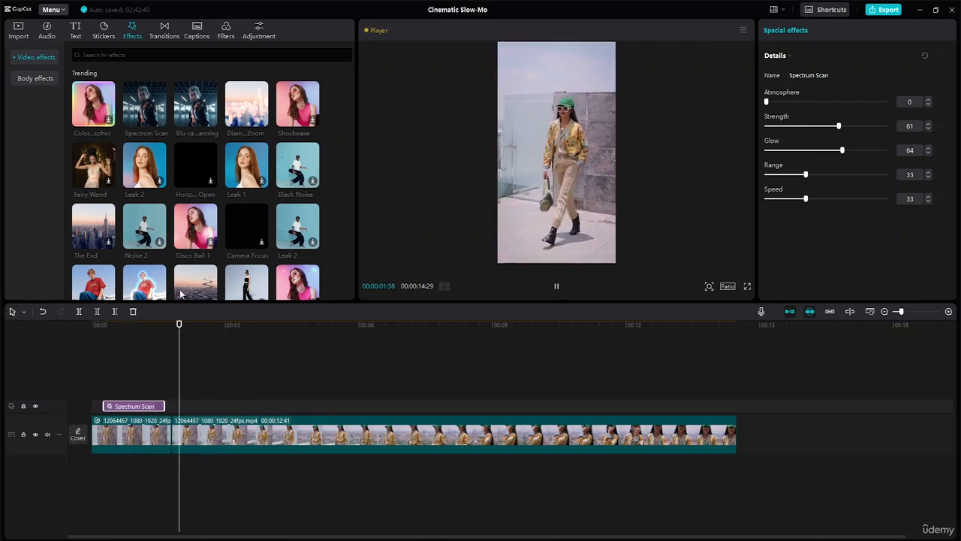
key(space)
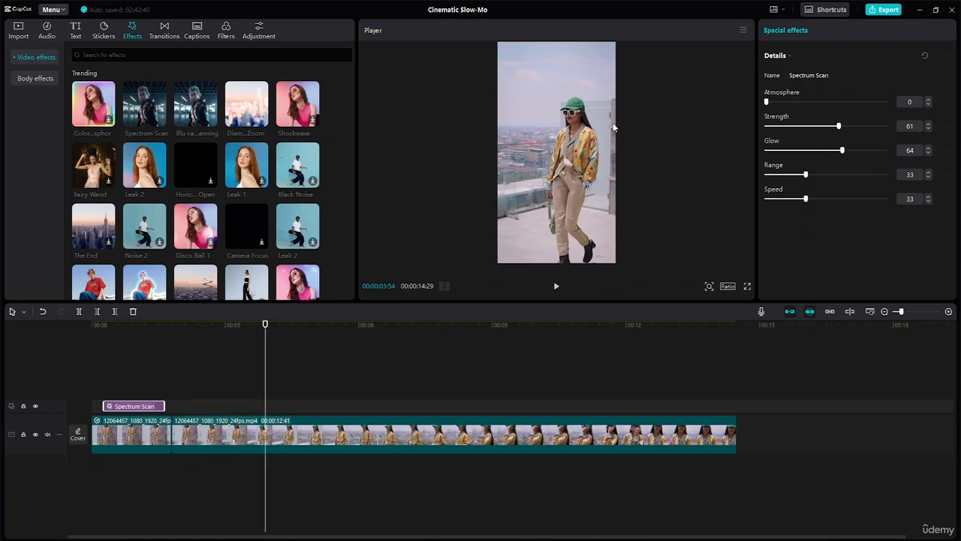
- Split the second segment of the clip at 00:00:05:03
click(232, 437)
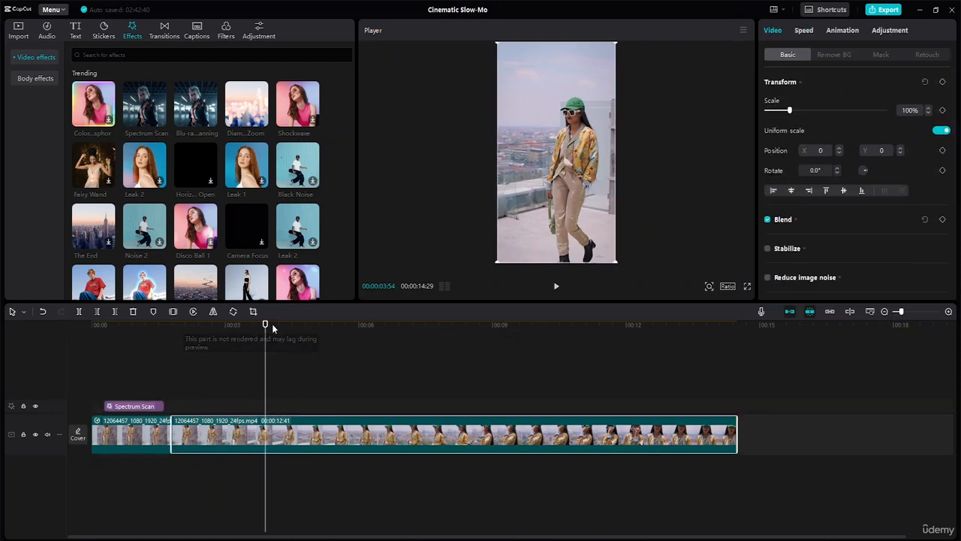
drag(259, 324, 303, 364)
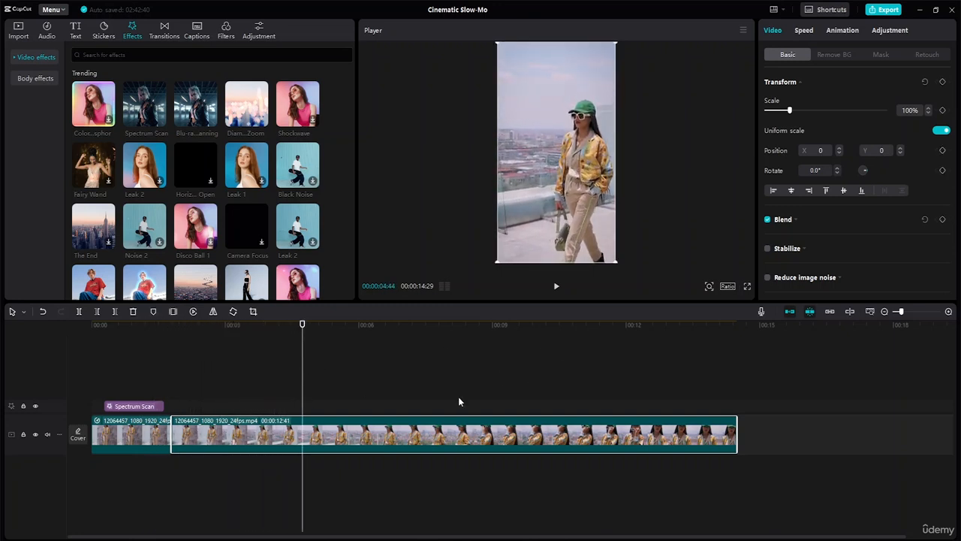
drag(302, 328, 317, 332)
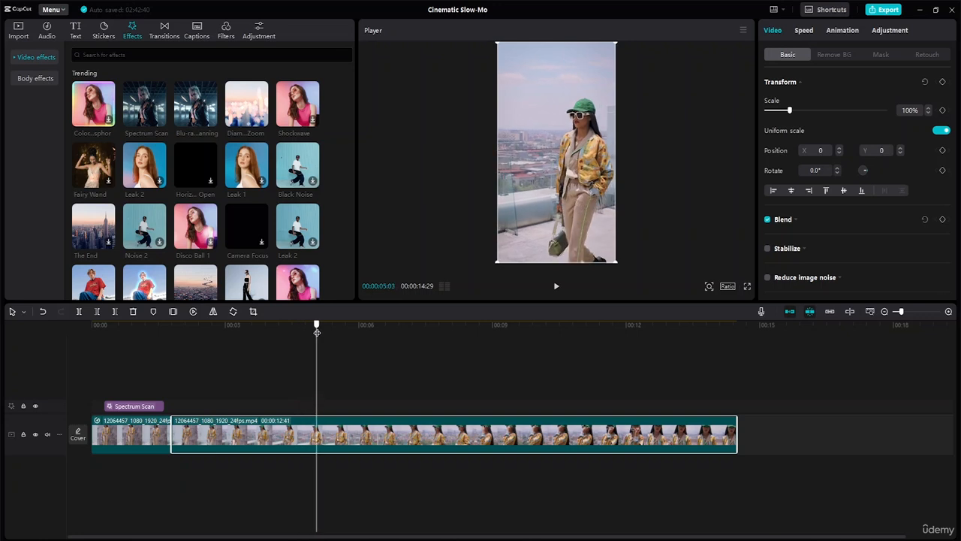
click(82, 310)
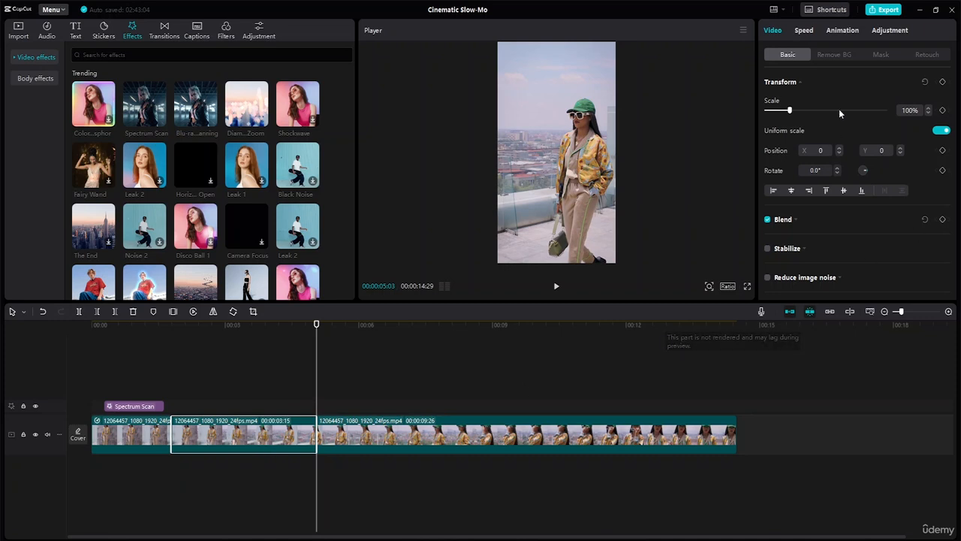
- Apply the Flash in speed curve to the second segment, move its first inner point earlier at the same height, and preview it
click(809, 30)
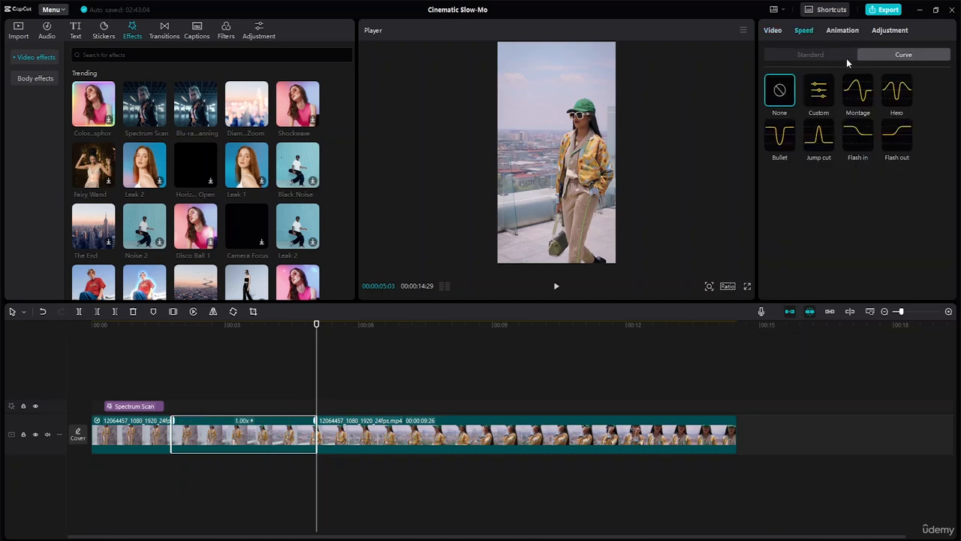
click(862, 143)
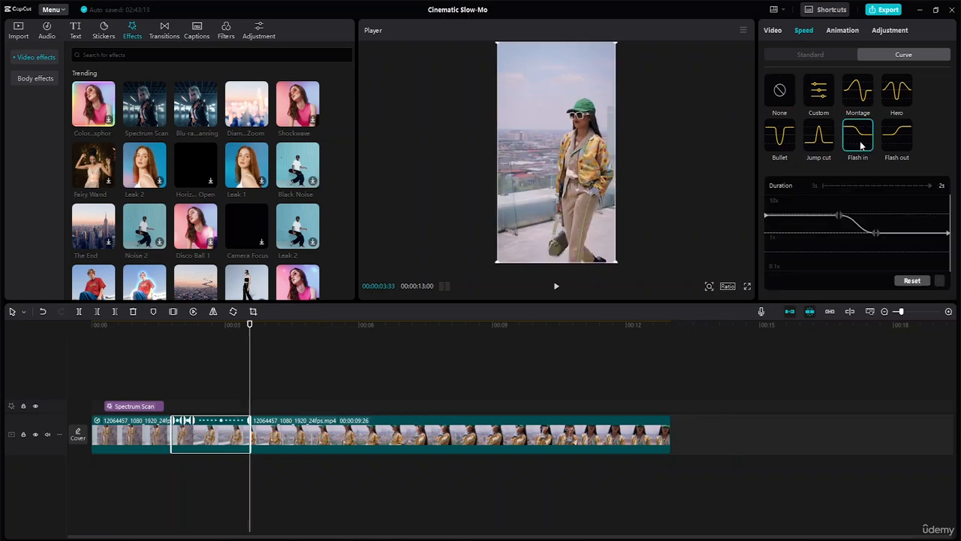
drag(842, 219, 809, 217)
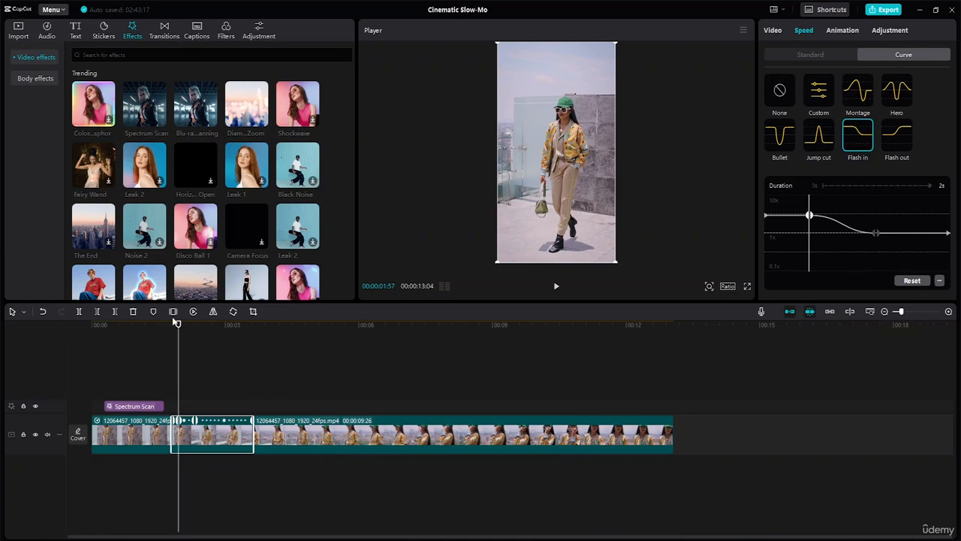
drag(178, 324, 163, 326)
key(space)
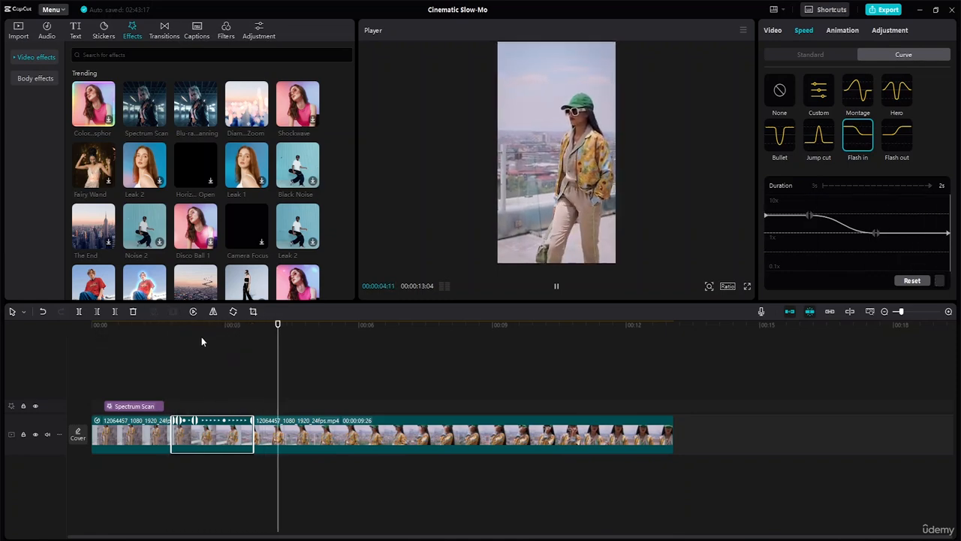
key(space)
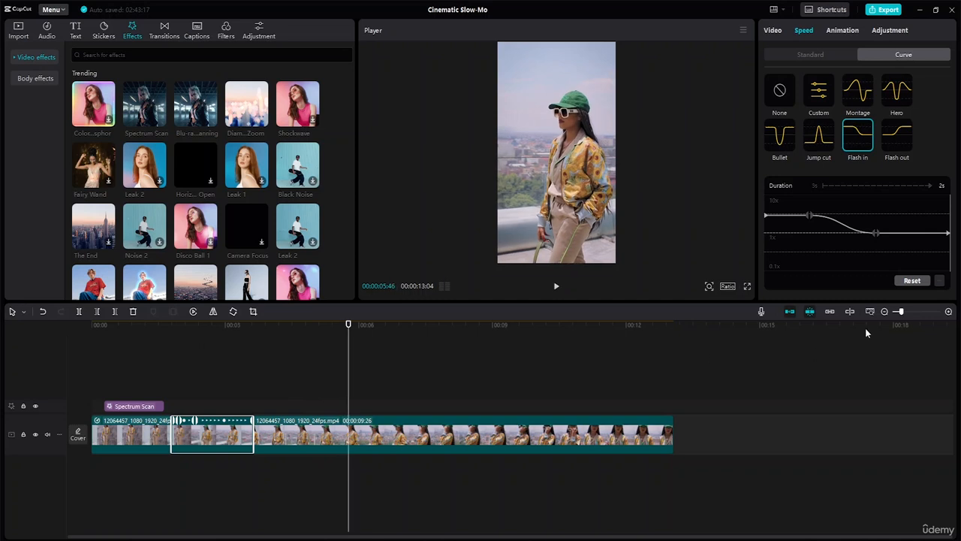
- Lower the Flash in curve's second inner point to about 0.50x, and preview the second segment
drag(875, 232, 874, 255)
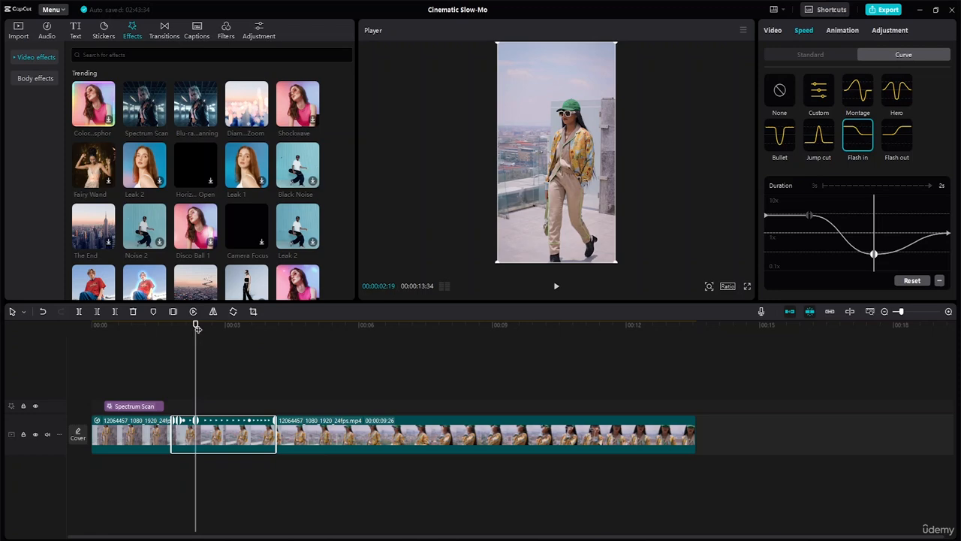
drag(195, 330, 157, 335)
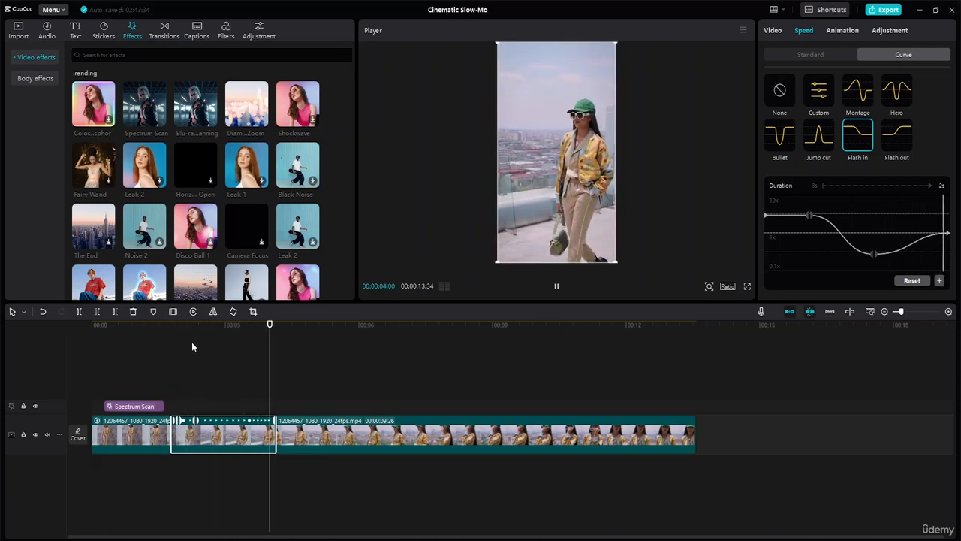
key(space)
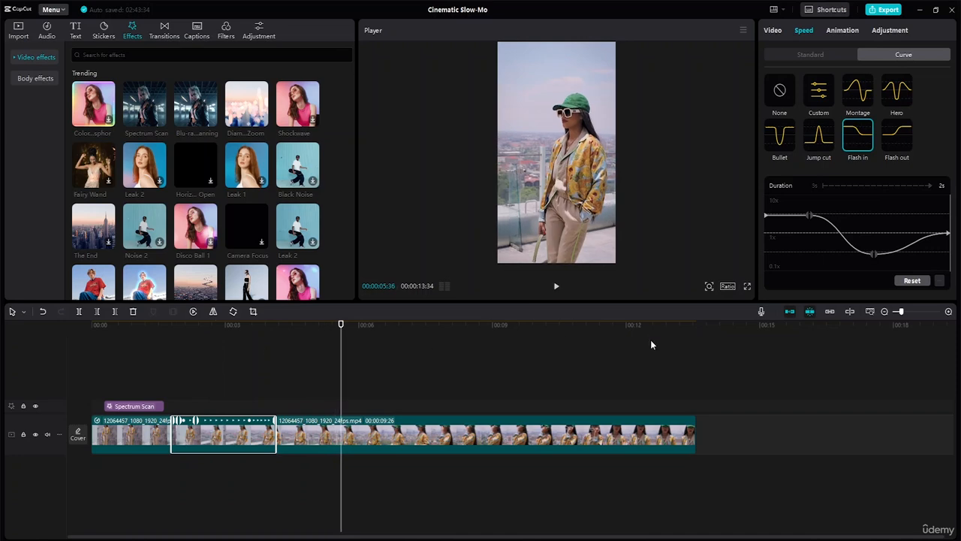
- Raise the Flash in curve's first inner point to about 8.13x, and preview the second segment
drag(808, 214, 808, 203)
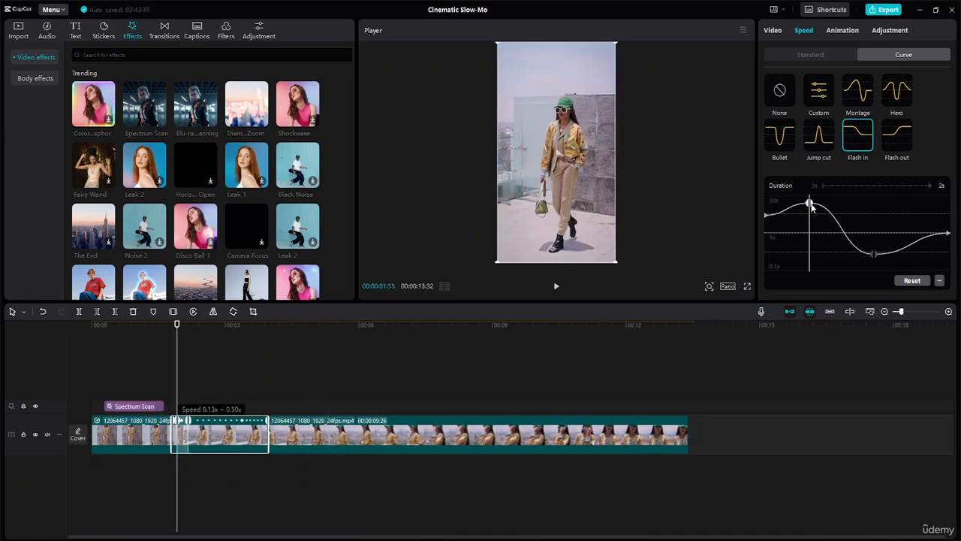
drag(174, 330, 157, 328)
key(space)
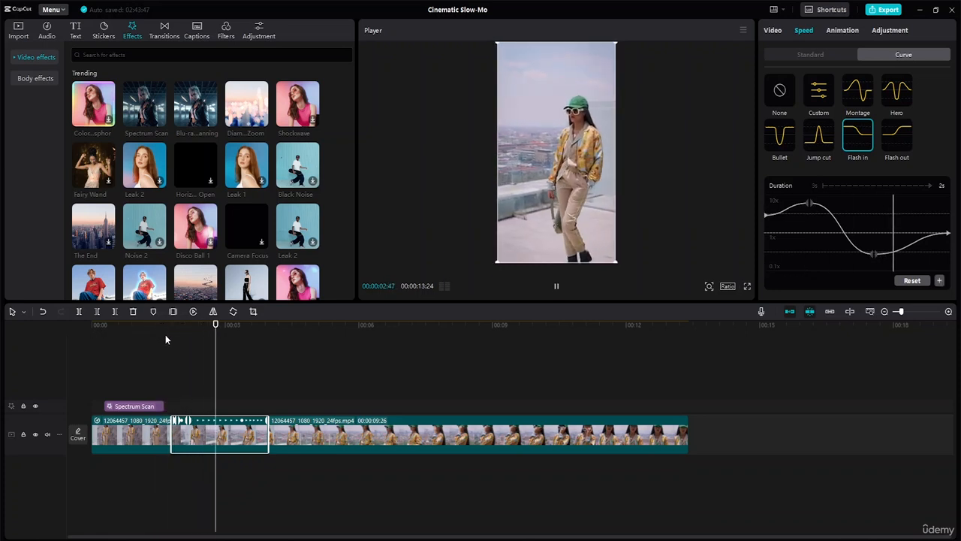
key(space)
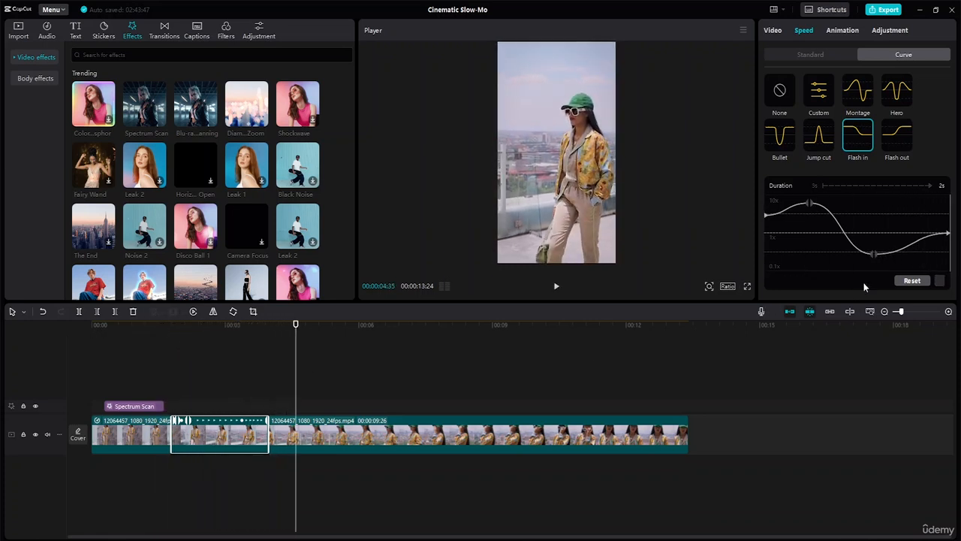
scroll(901, 239, down, 2)
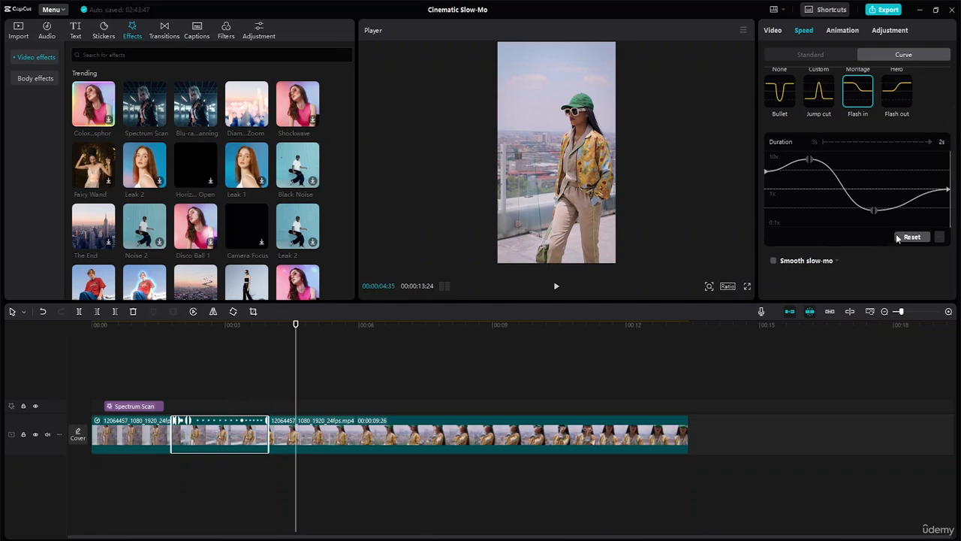
- Split the last segment of the clip at 00:00:08:53
click(382, 430)
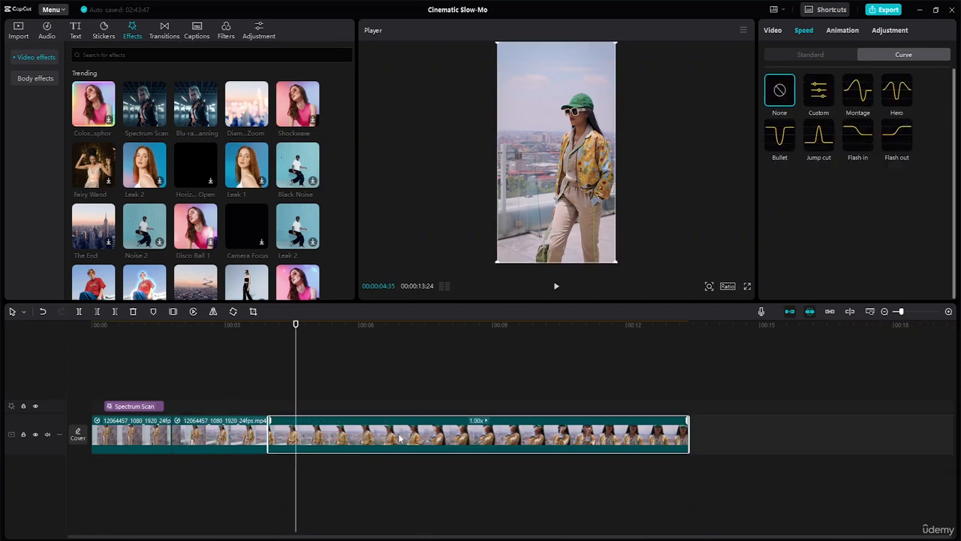
drag(296, 328, 489, 345)
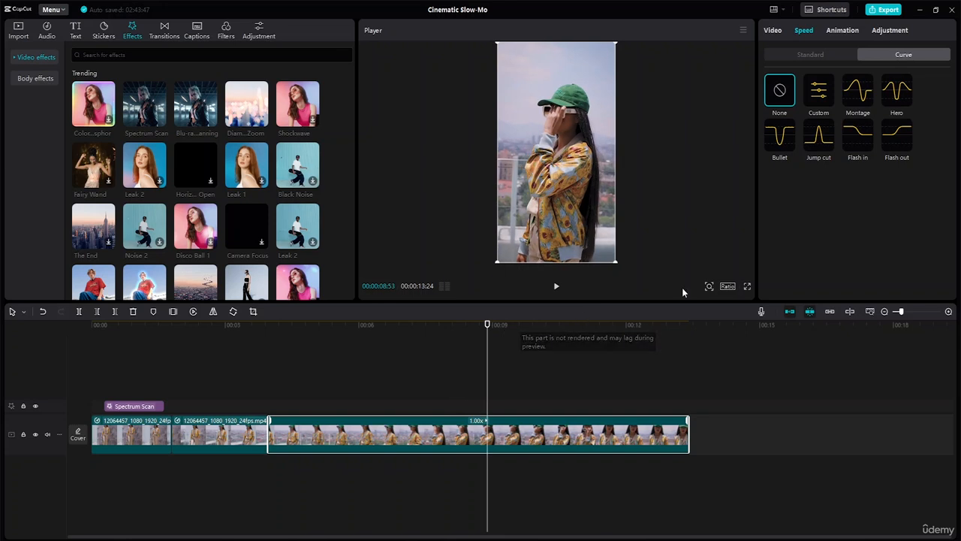
click(79, 312)
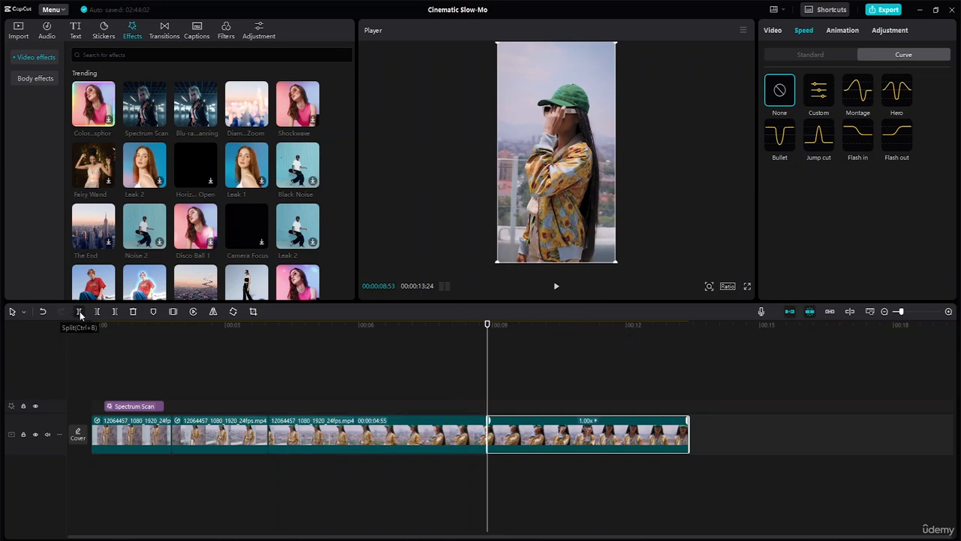
- Apply the Bullet speed curve to the third segment, lower its two bottom points close to 0.1x, and preview it
click(332, 442)
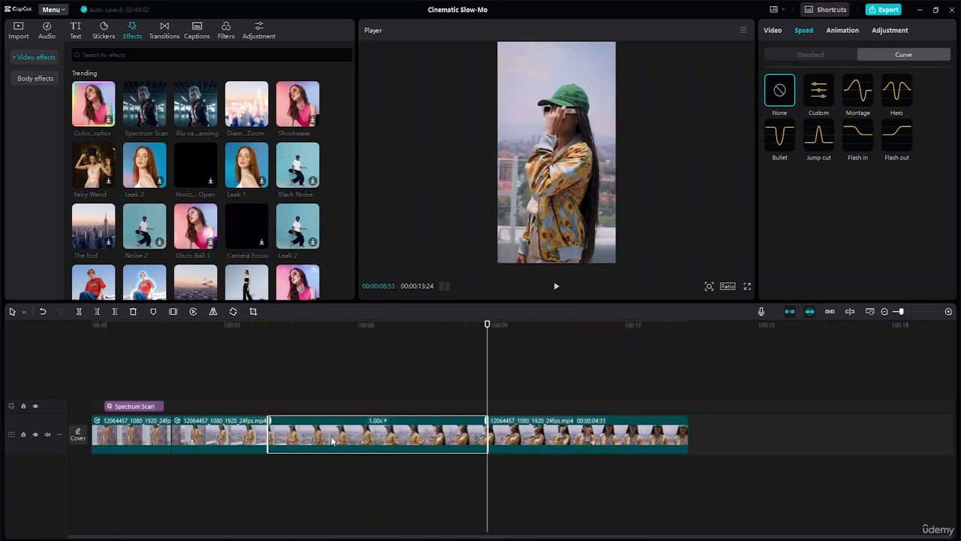
click(781, 137)
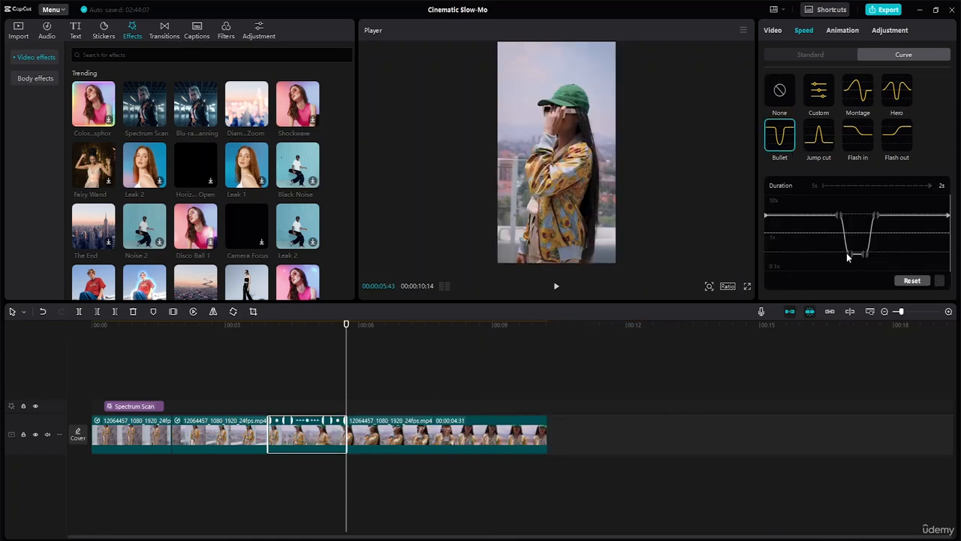
drag(848, 255, 869, 269)
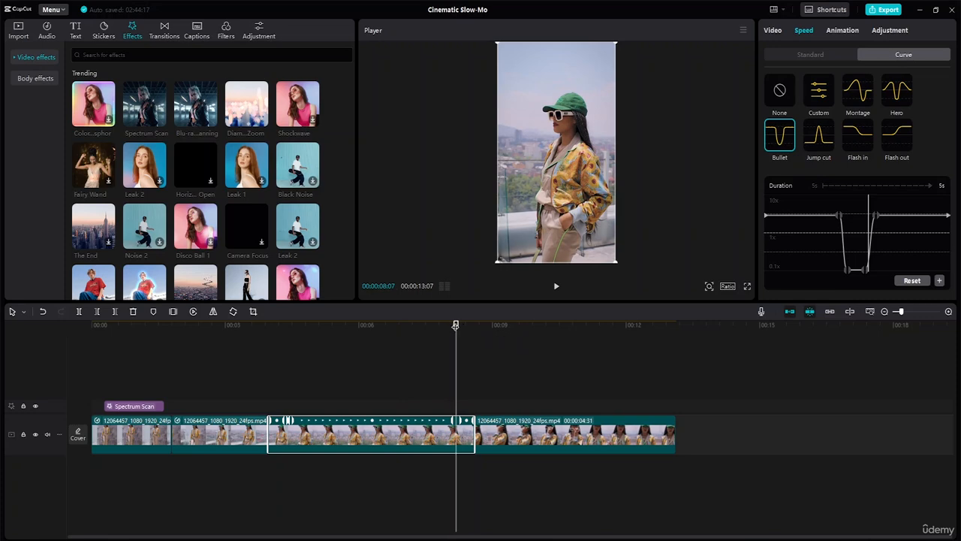
click(253, 335)
key(space)
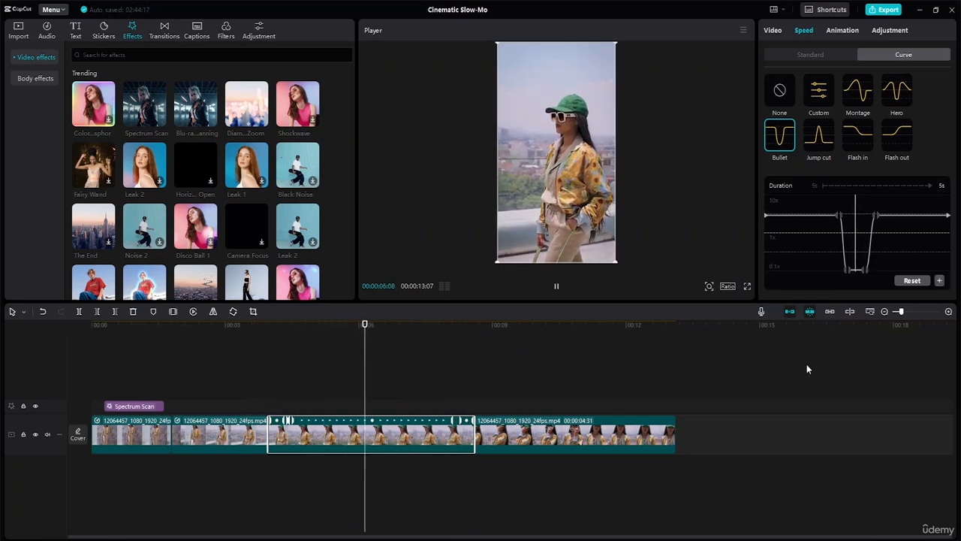
- Move the Bullet curve's first high point earlier, and raise the bottom of the dip to around 1x
drag(839, 215, 793, 217)
drag(849, 268, 847, 237)
drag(849, 271, 848, 237)
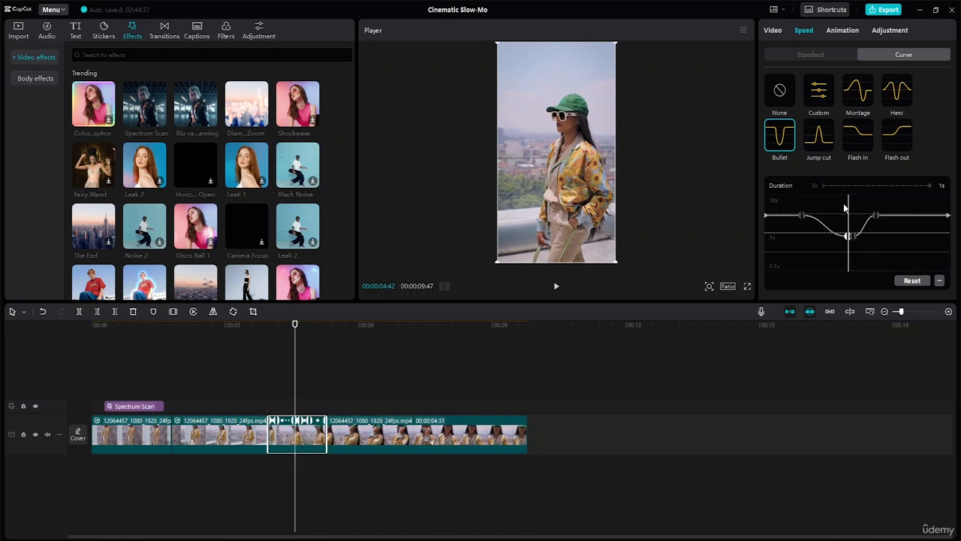
- Play the third segment with its adjusted Bullet curve and on into the last segment
click(779, 210)
key(space)
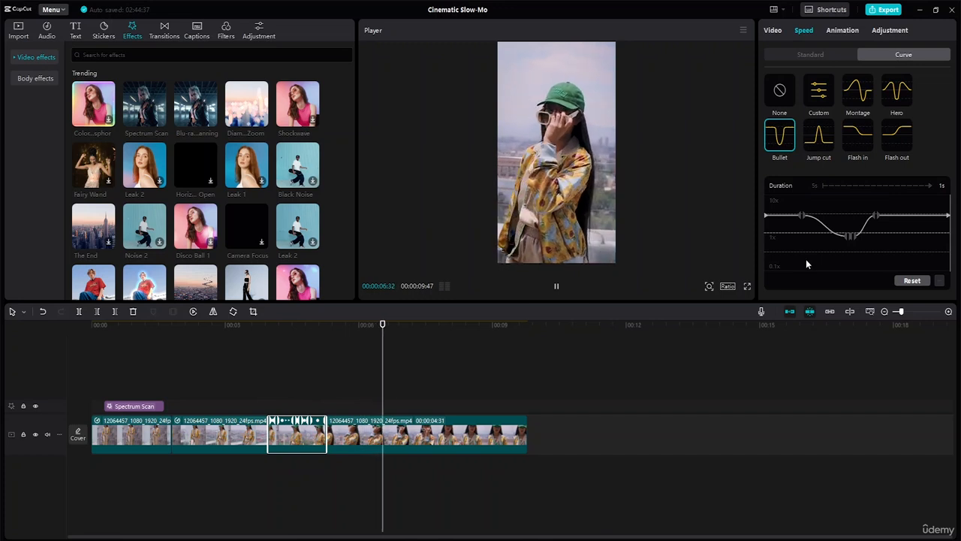
key(space)
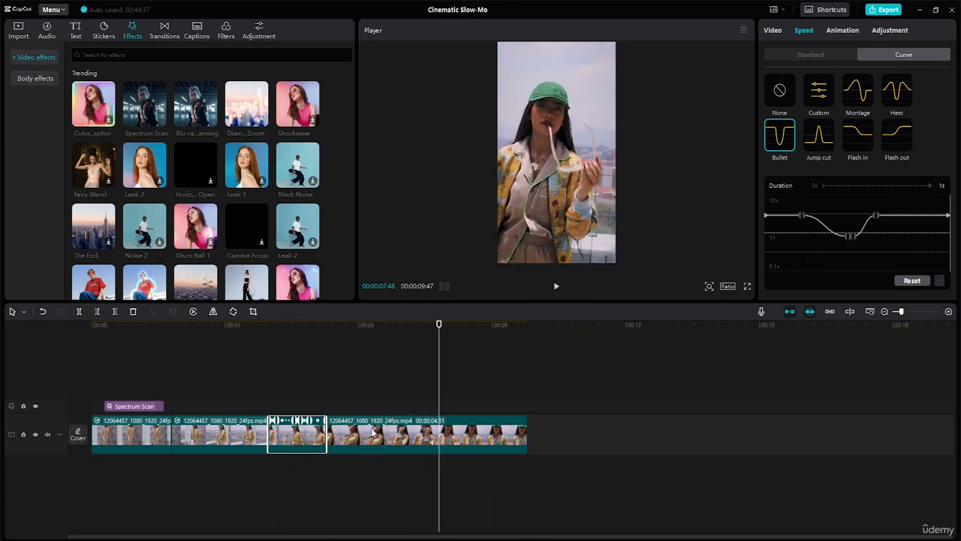
- Set the last segment to a standard speed of 0.5x and preview it from the end of the third segment
click(404, 435)
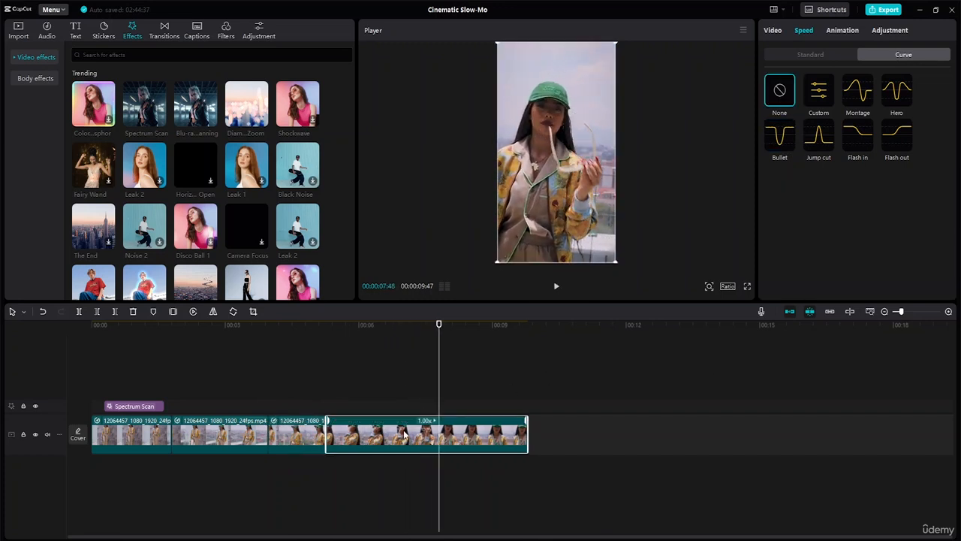
click(827, 55)
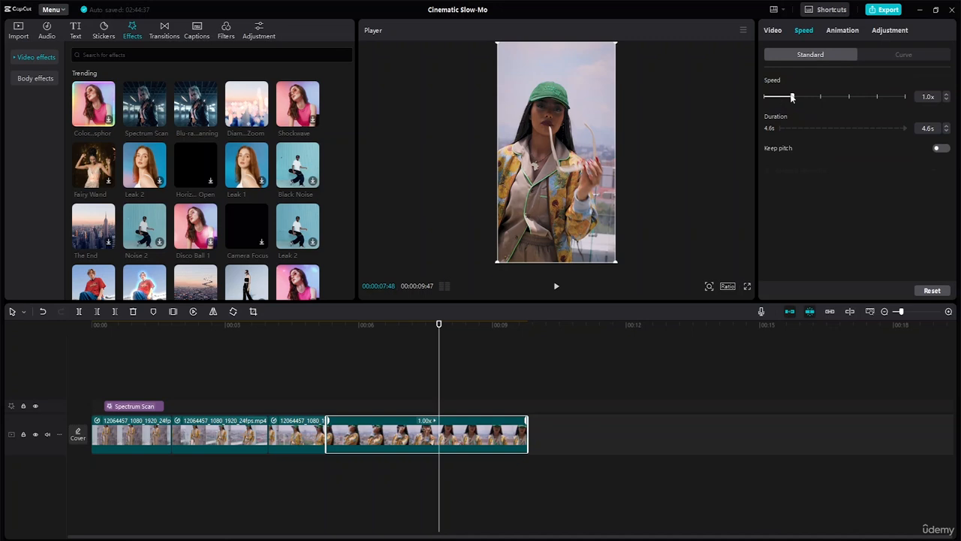
drag(792, 98, 776, 97)
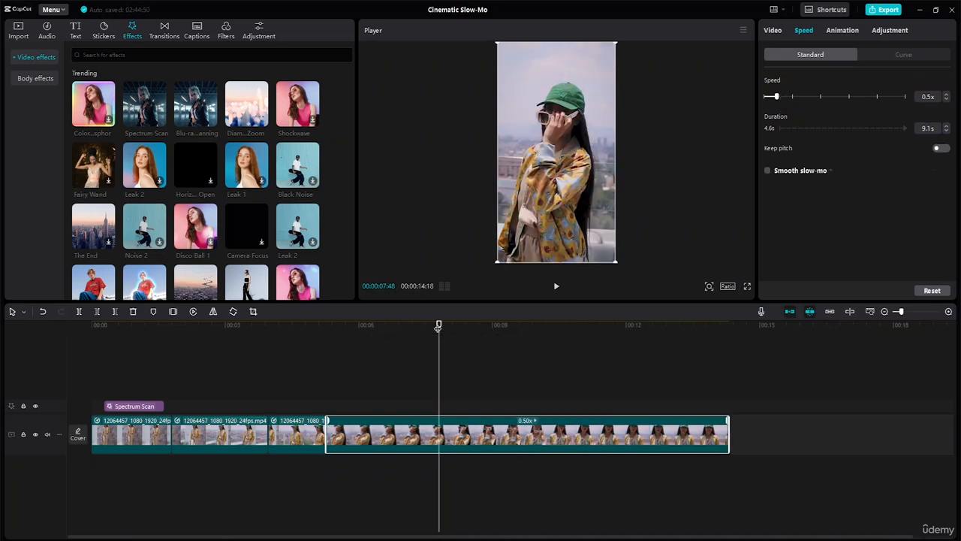
drag(440, 326, 314, 328)
key(space)
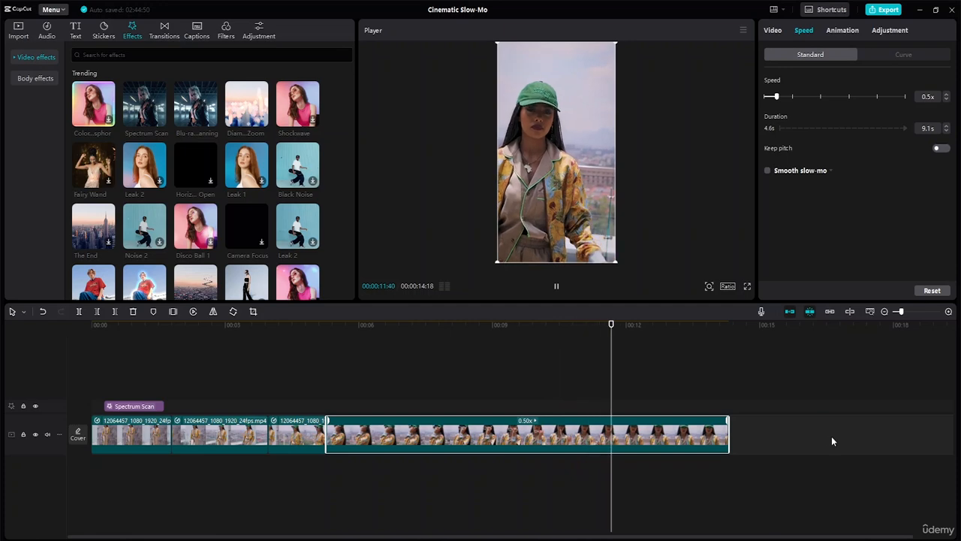
key(space)
- Split the last segment at 00:00:11:38 and delete the part after the cut
drag(647, 333, 610, 363)
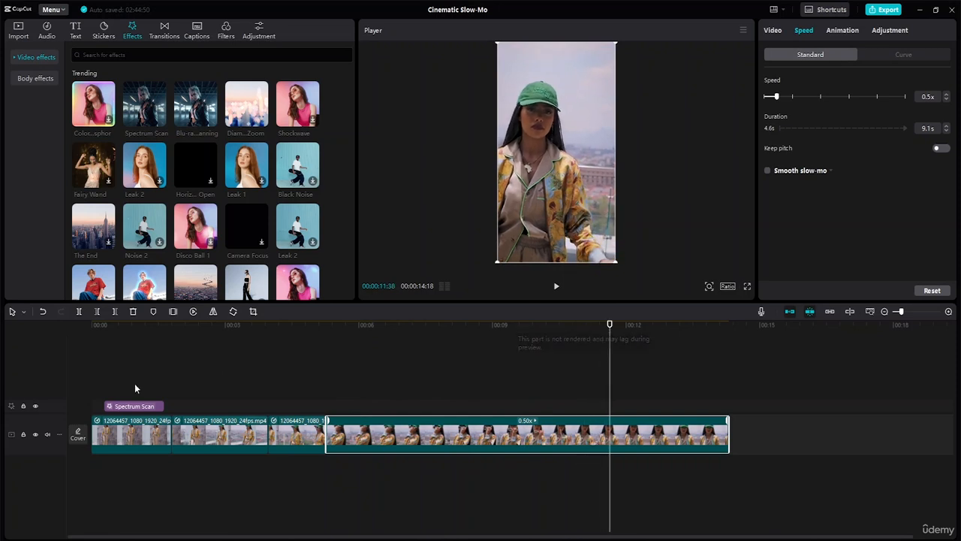
click(23, 311)
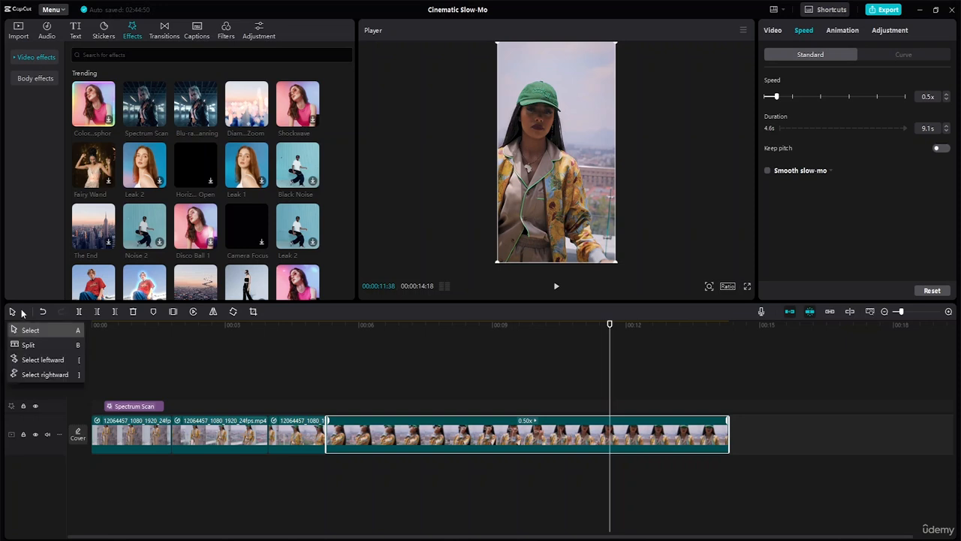
click(45, 344)
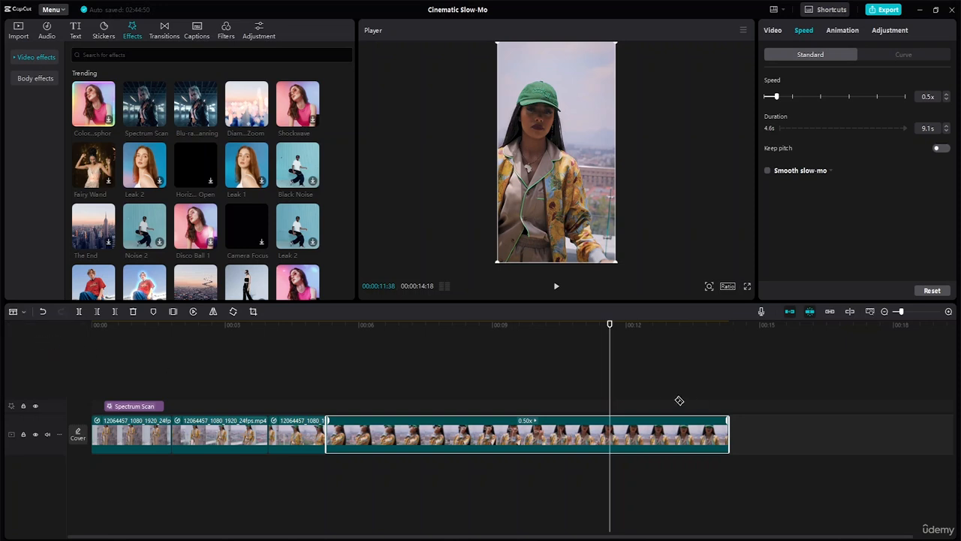
click(612, 431)
click(24, 311)
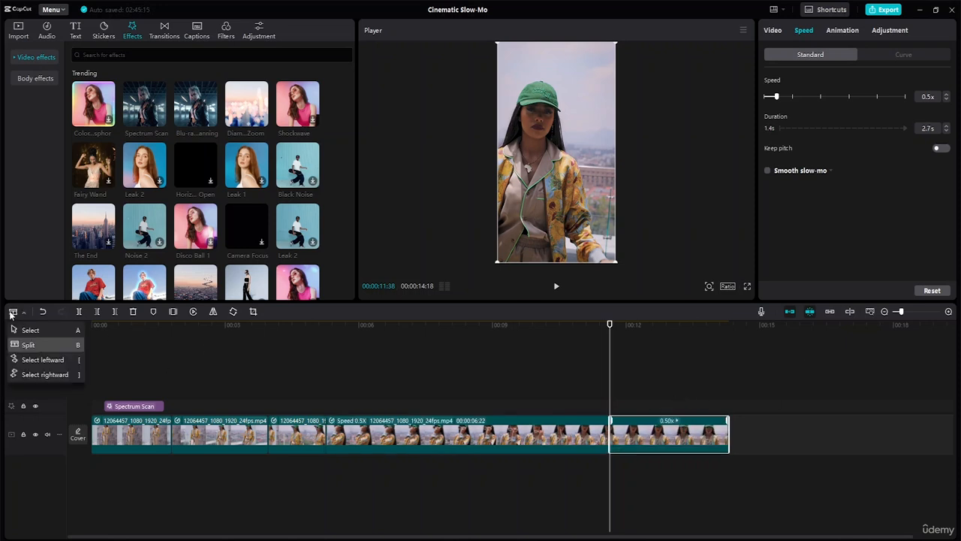
click(42, 329)
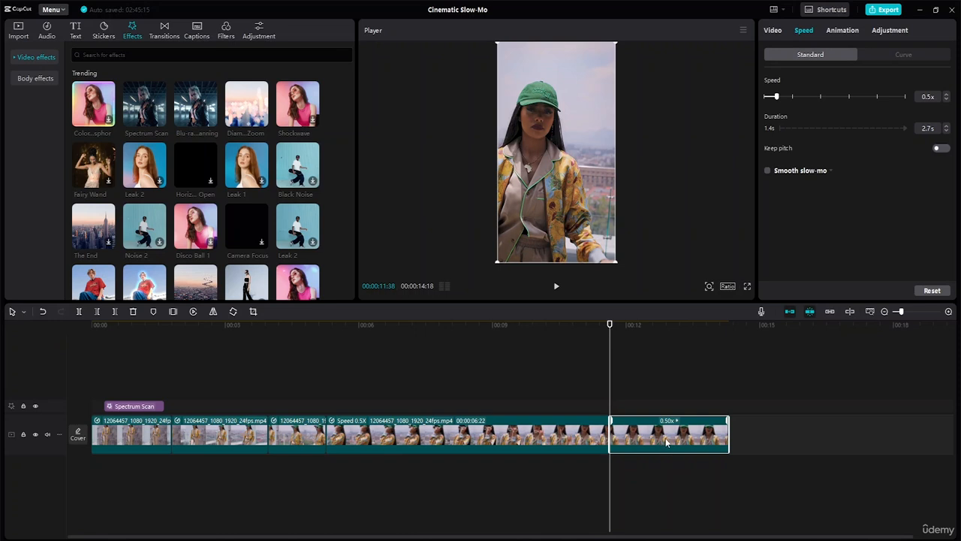
key(Delete)
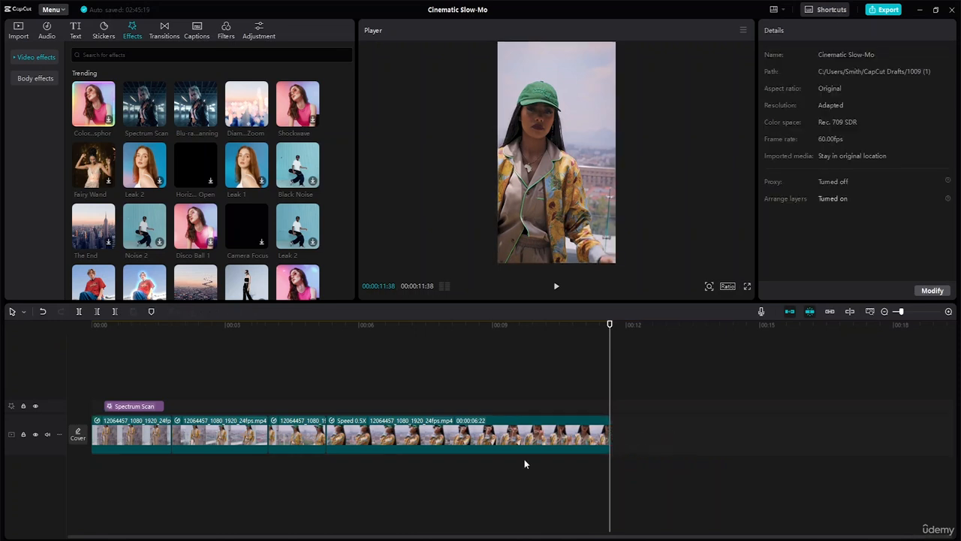
- Enable Smooth slow-mo with the Optical flow method on the first segment's speed curve
click(535, 438)
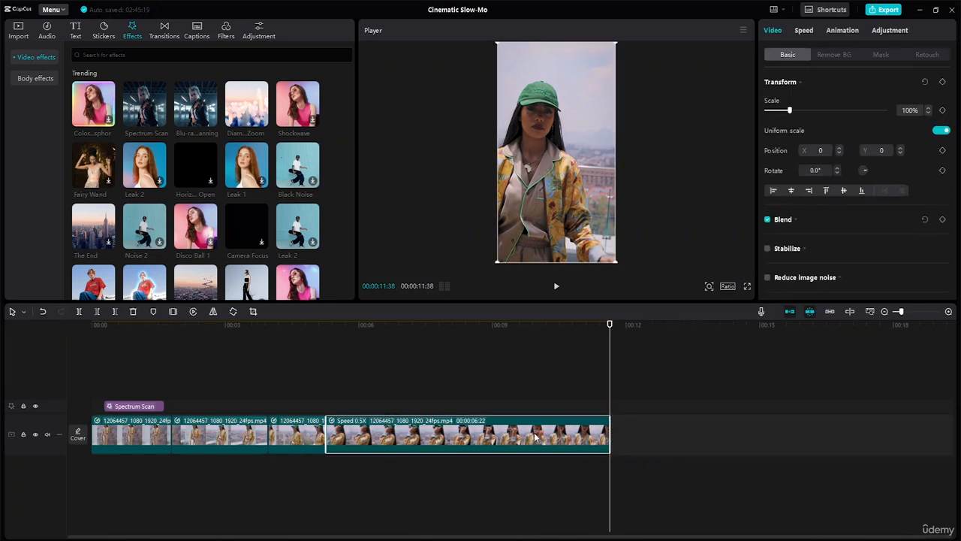
click(304, 447)
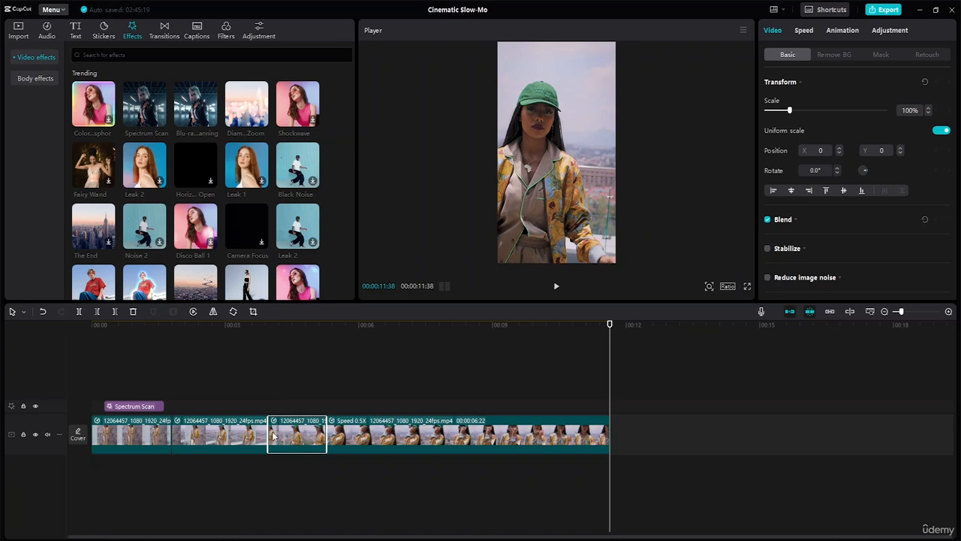
click(224, 440)
click(148, 447)
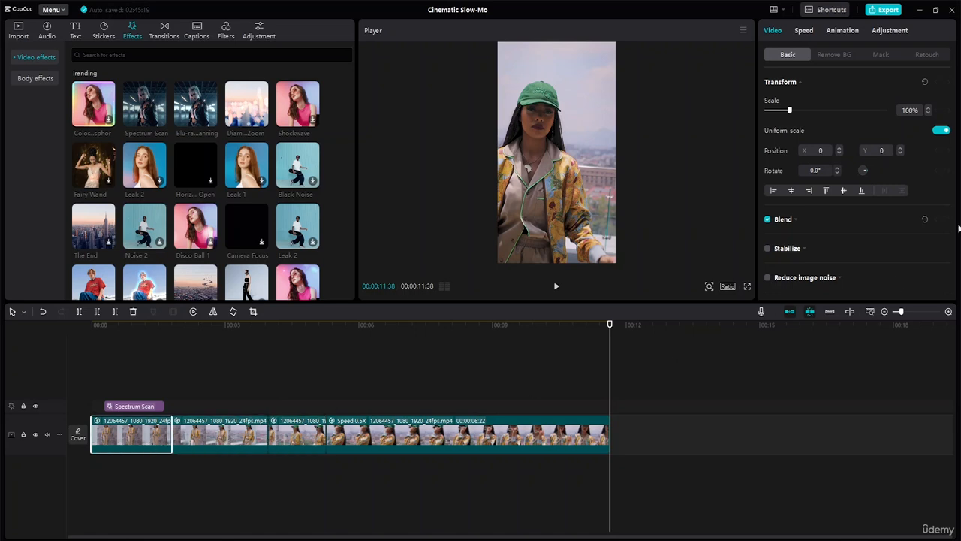
click(804, 31)
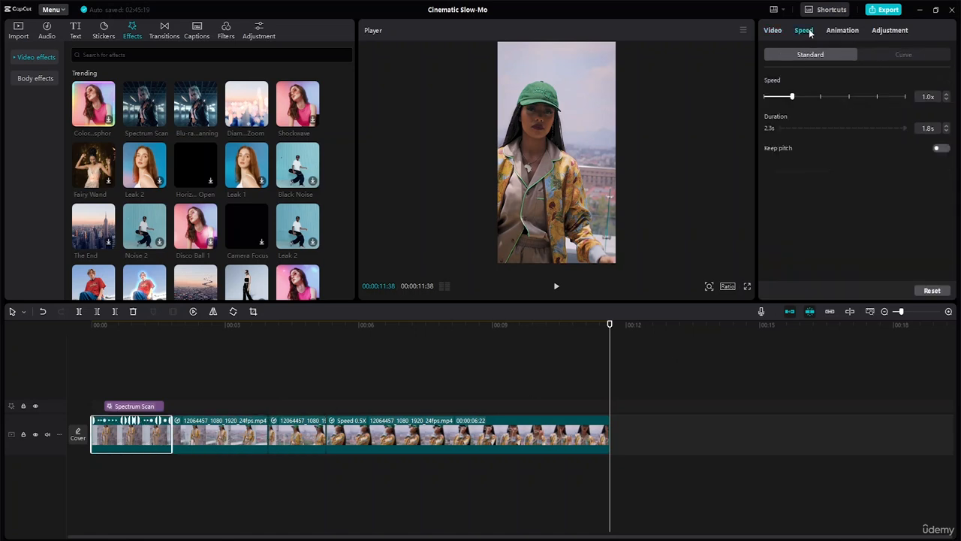
click(896, 56)
scroll(875, 150, down, 2)
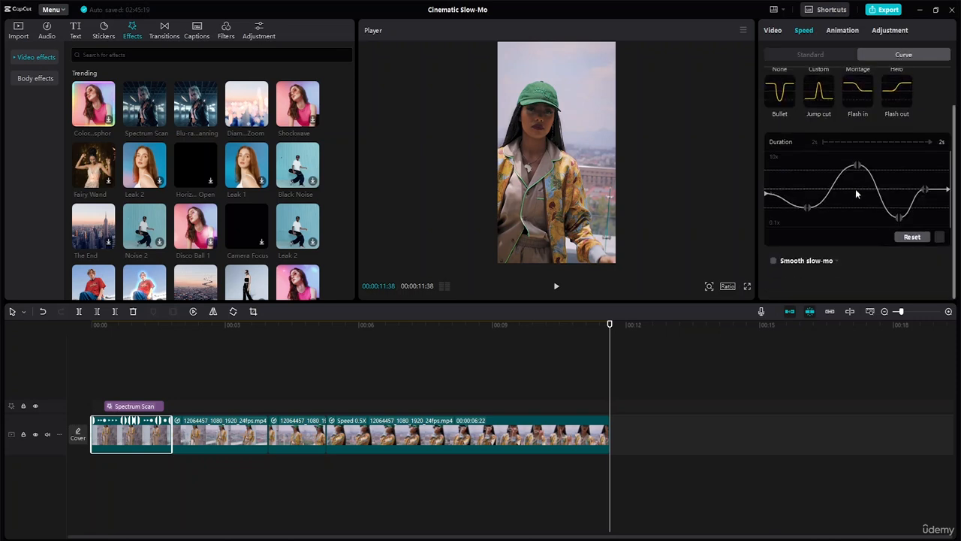
click(774, 262)
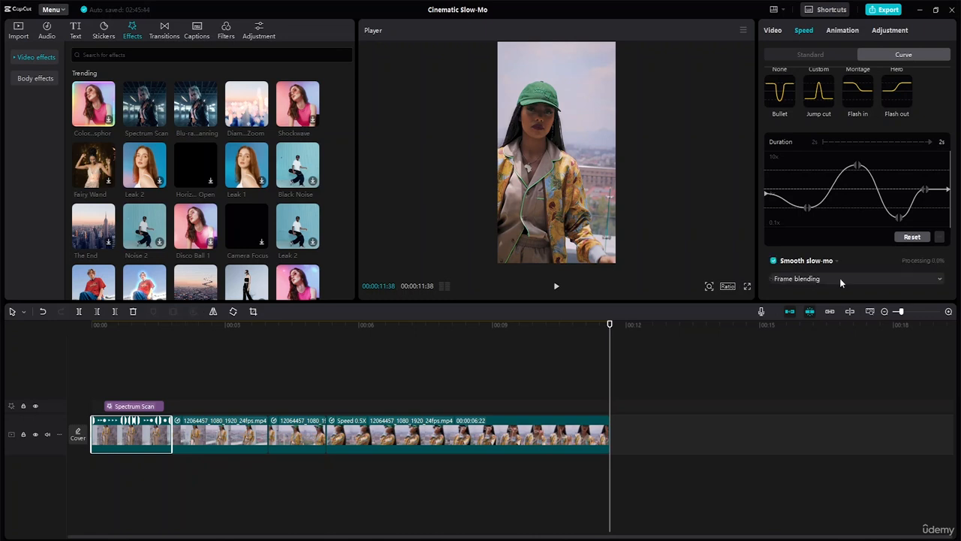
click(910, 280)
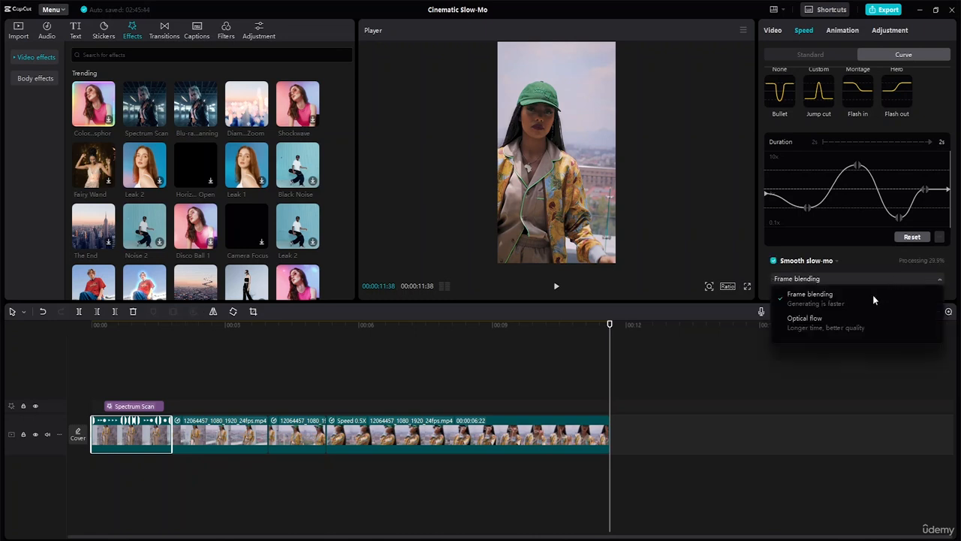
click(817, 328)
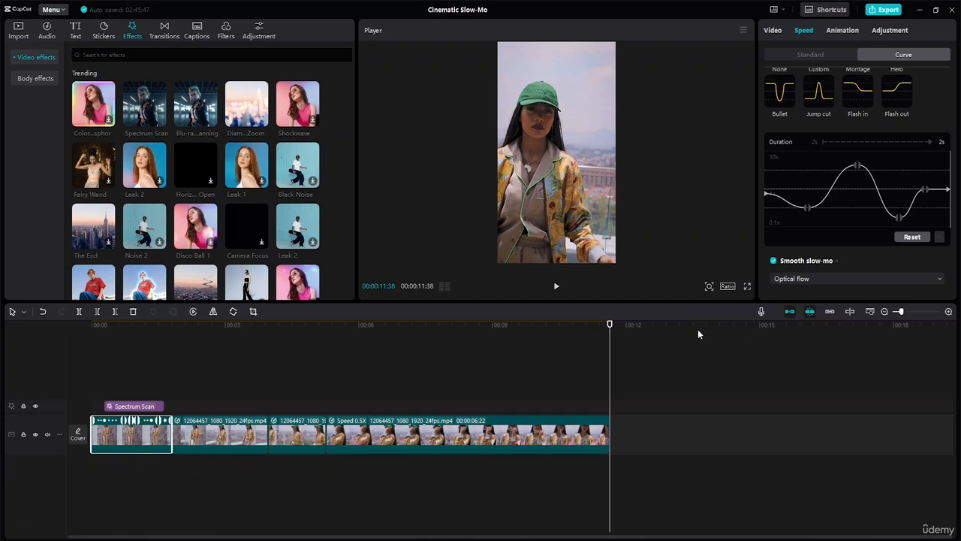
- Play the edit from the beginning to check the smoothed first segment
drag(610, 326, 2, 408)
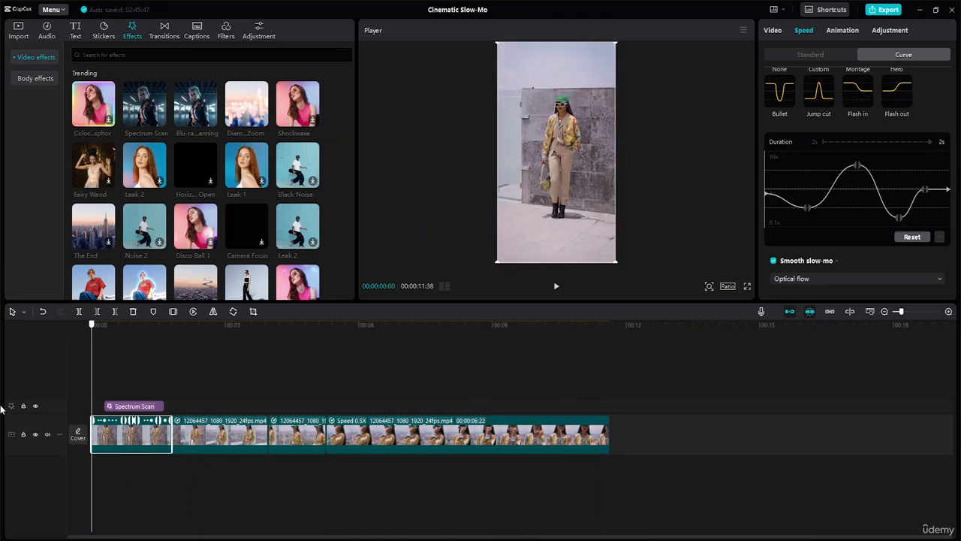
click(557, 287)
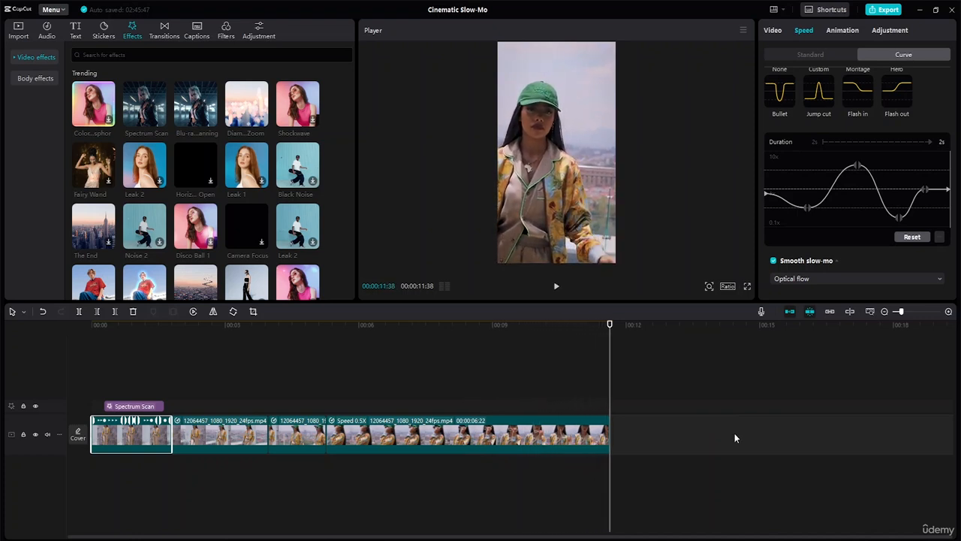
key(space)
key(space)
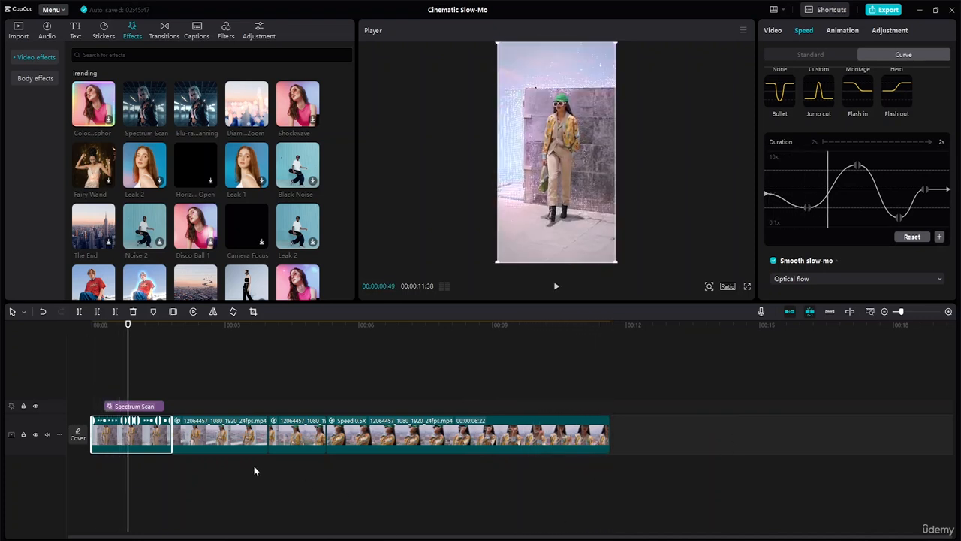
- Enable Smooth slow-mo with Optical flow on the second segment, which uses the Flash in curve
click(226, 442)
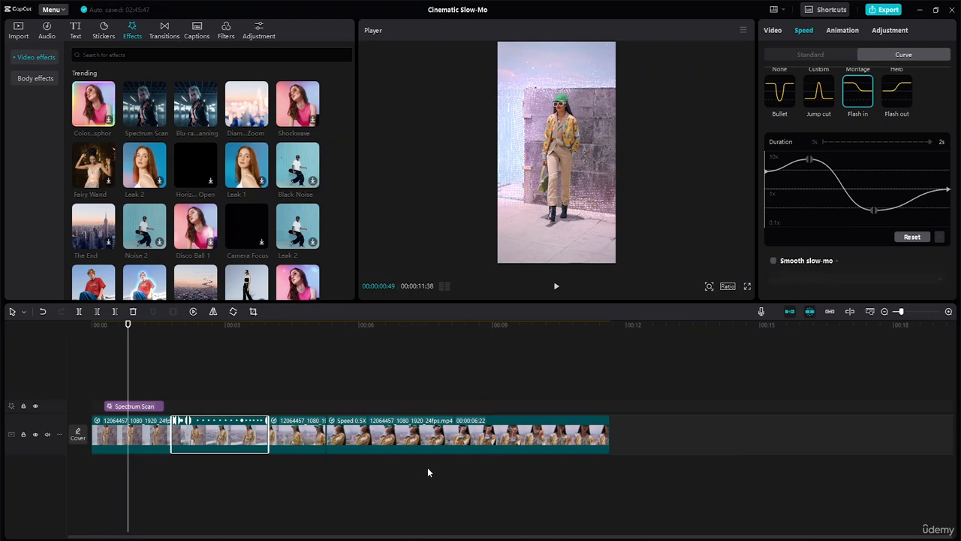
click(774, 261)
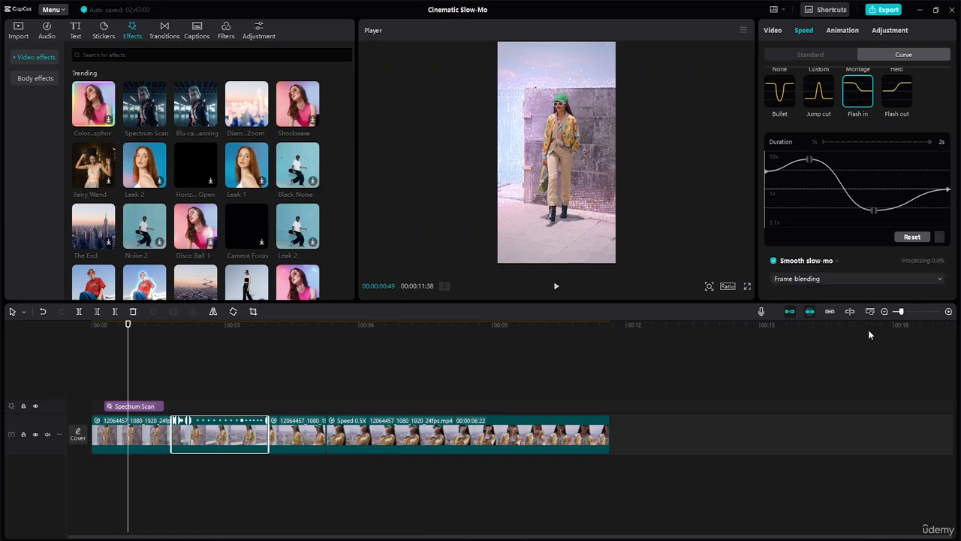
click(889, 278)
click(805, 330)
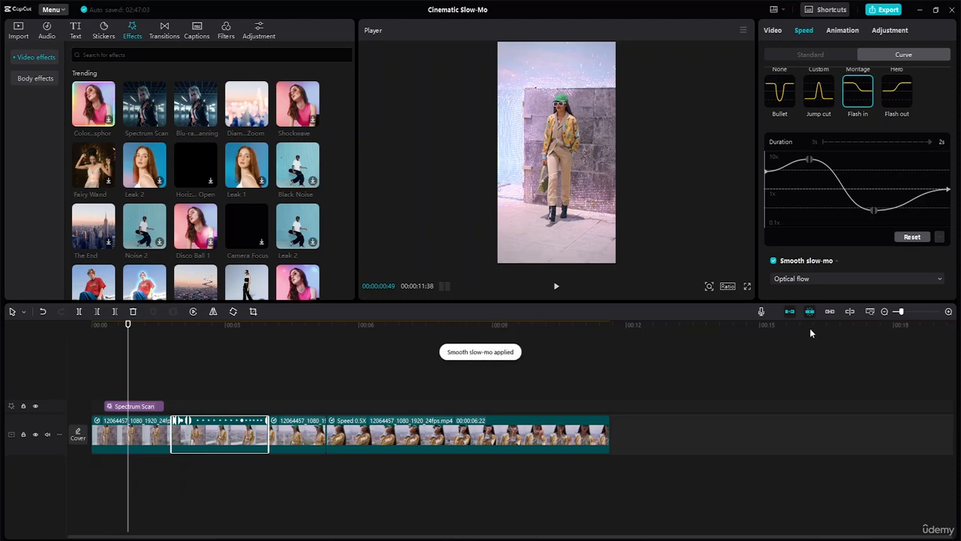
- Enable Smooth slow-mo with Optical flow on the third segment, which uses the Bullet curve
click(297, 439)
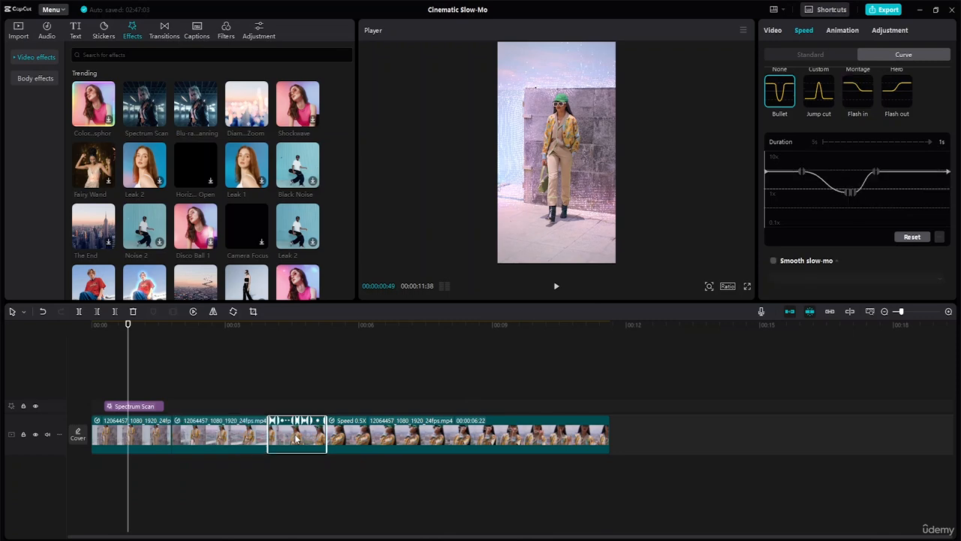
click(774, 261)
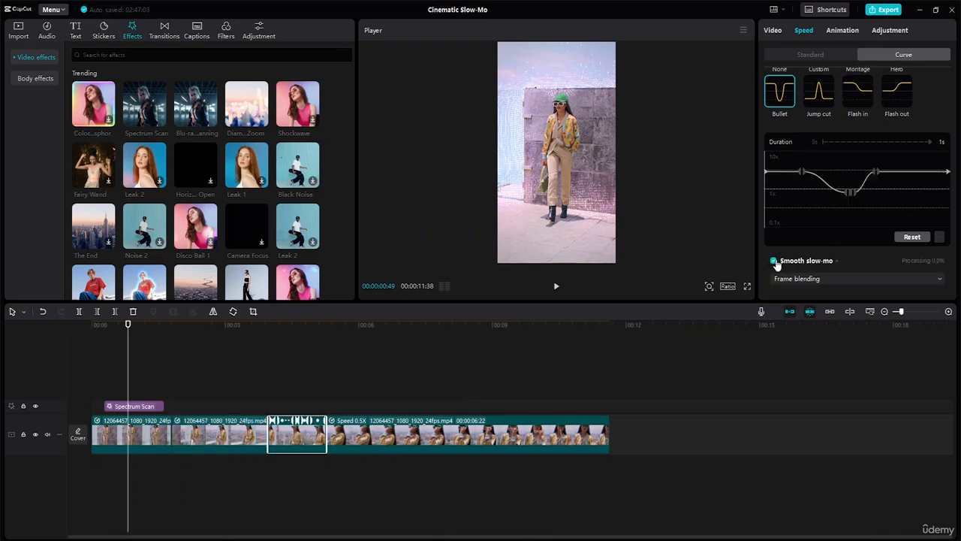
click(936, 275)
click(810, 316)
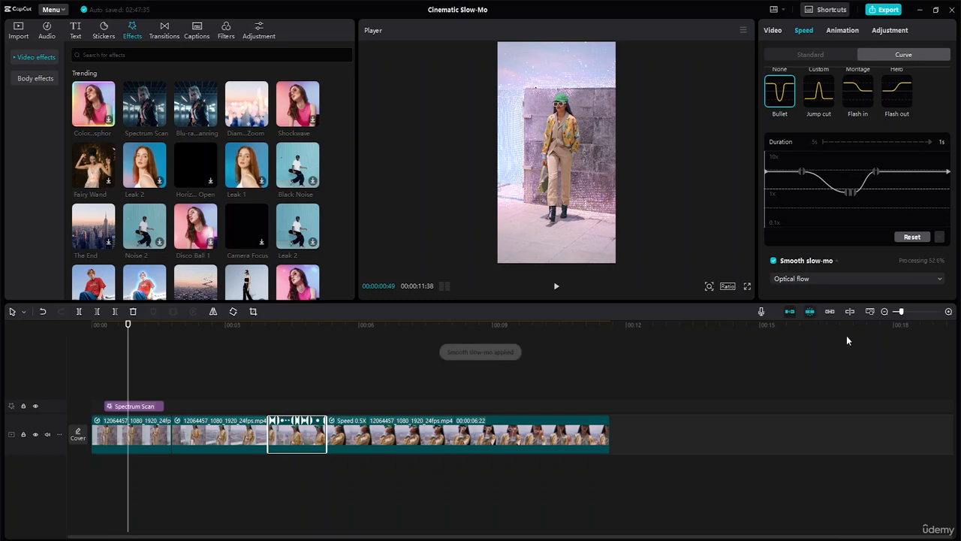
- Show the last segment's standard speed settings and play the whole edit from the start
click(504, 447)
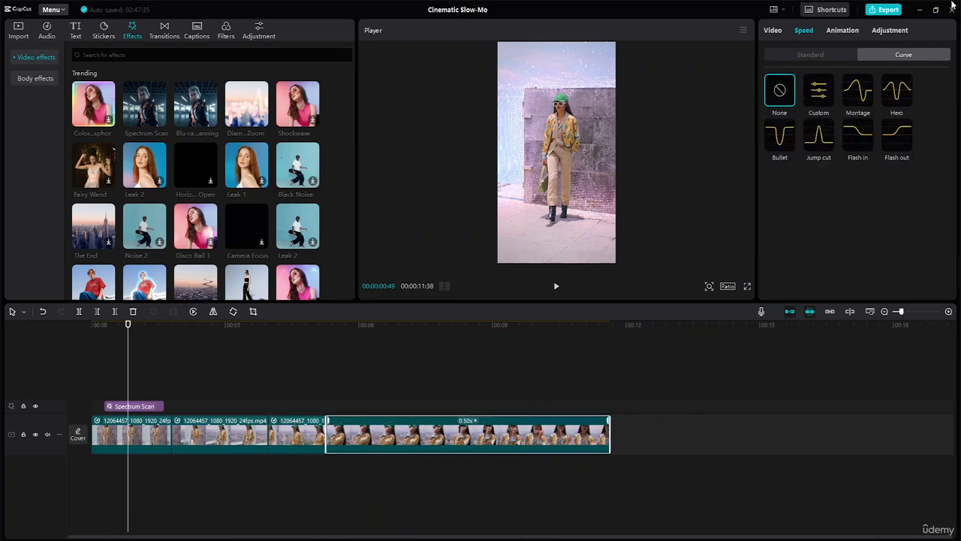
click(826, 57)
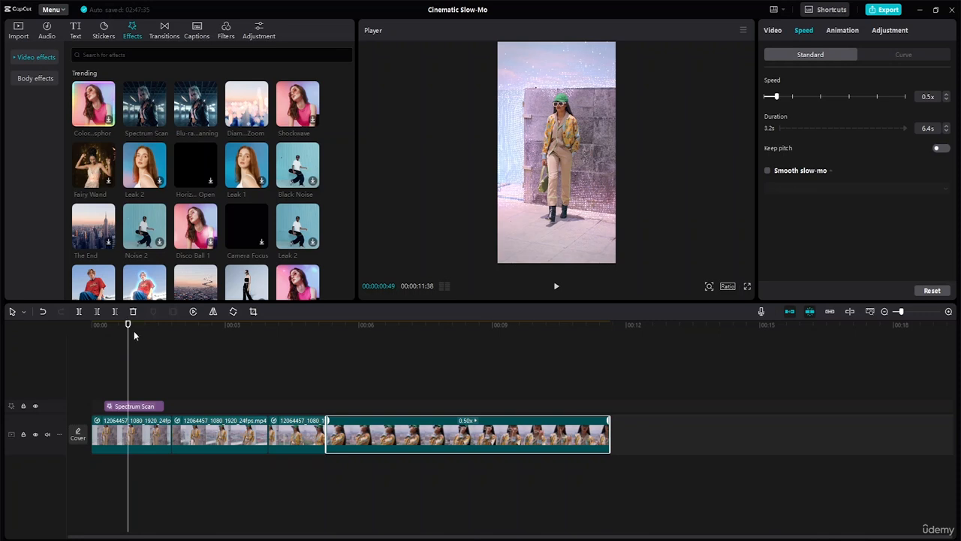
drag(129, 325, 48, 322)
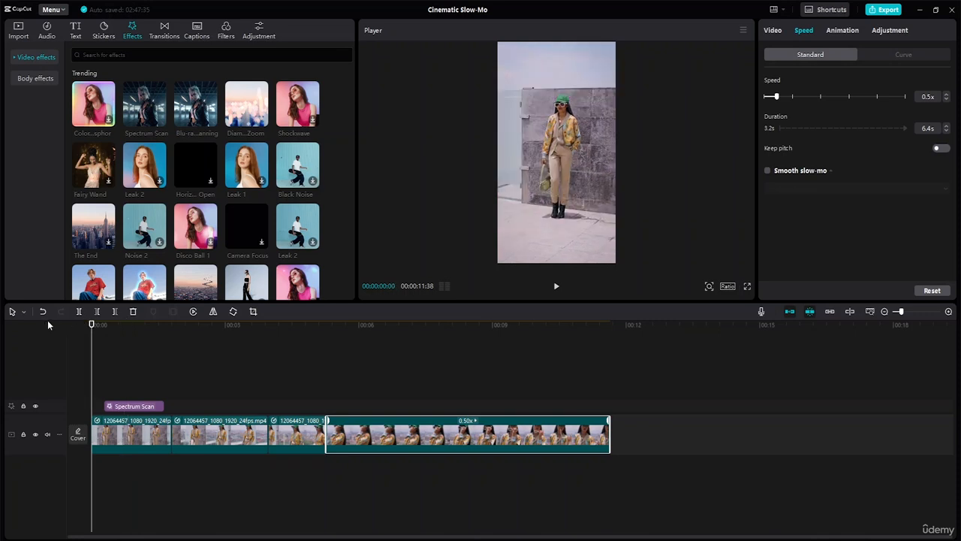
click(556, 286)
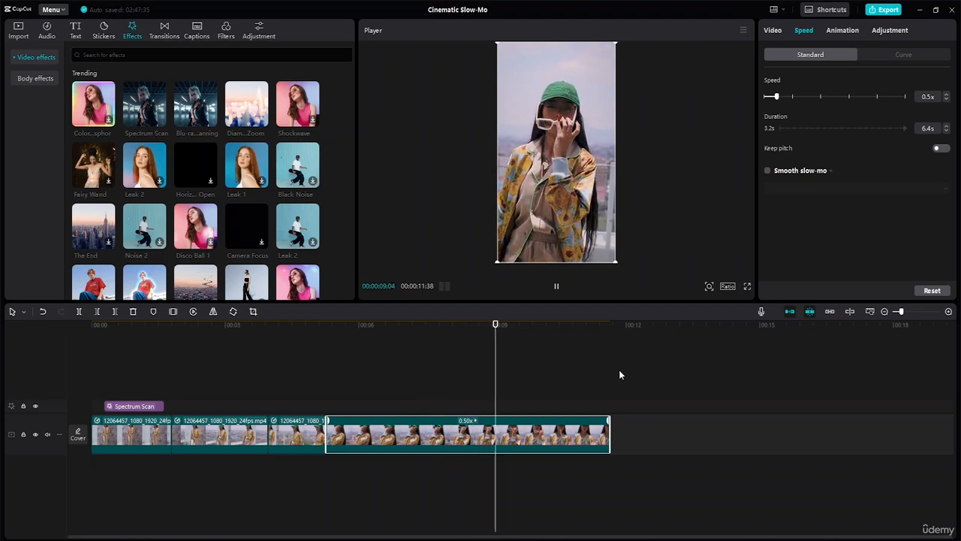
- Preview the Edge Glow, Zoom Lens, Ripple and Heart Disco effects with the playhead within the second segment
click(217, 440)
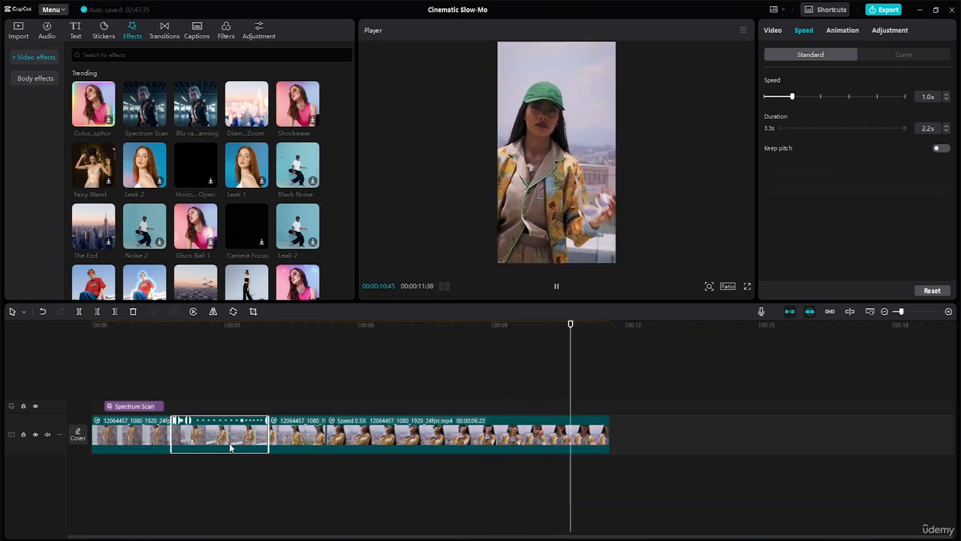
drag(590, 331, 229, 377)
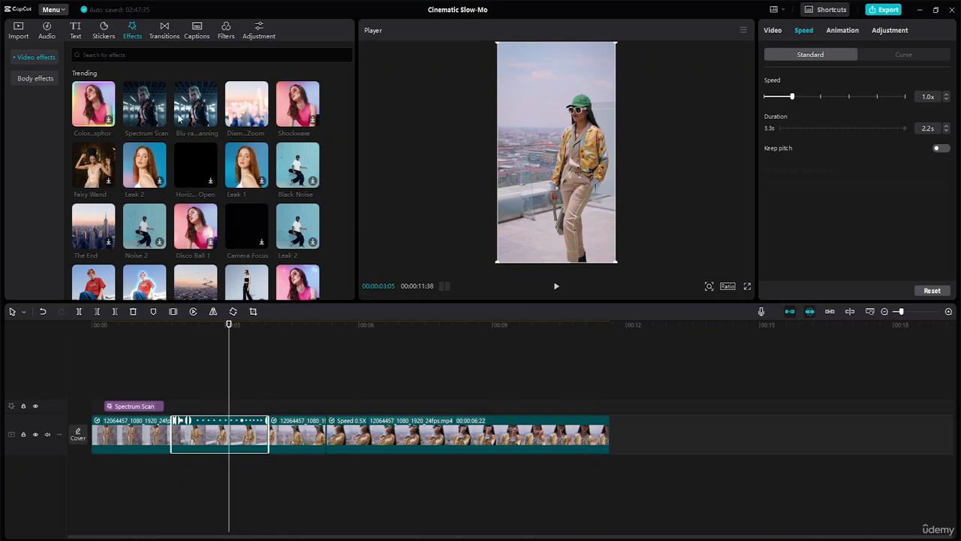
scroll(179, 207, down, 2)
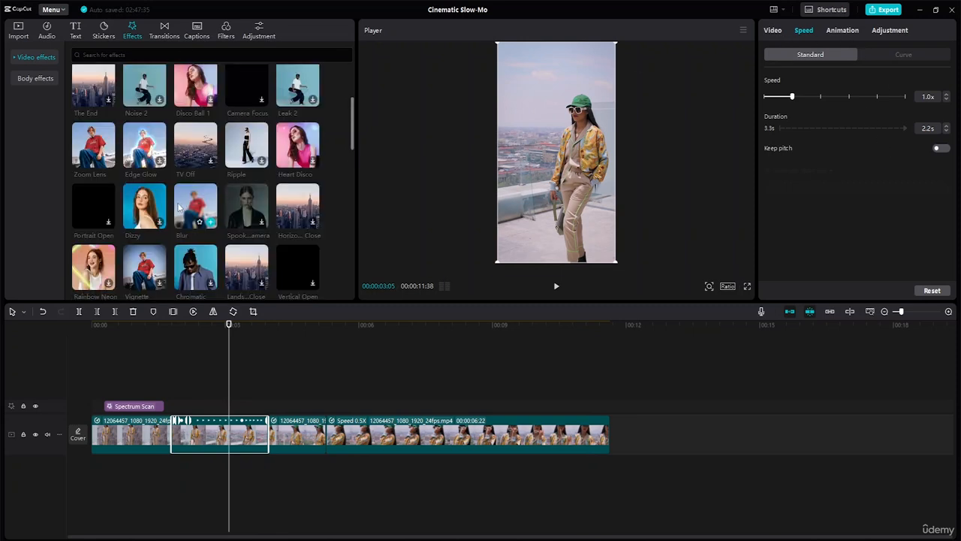
click(141, 151)
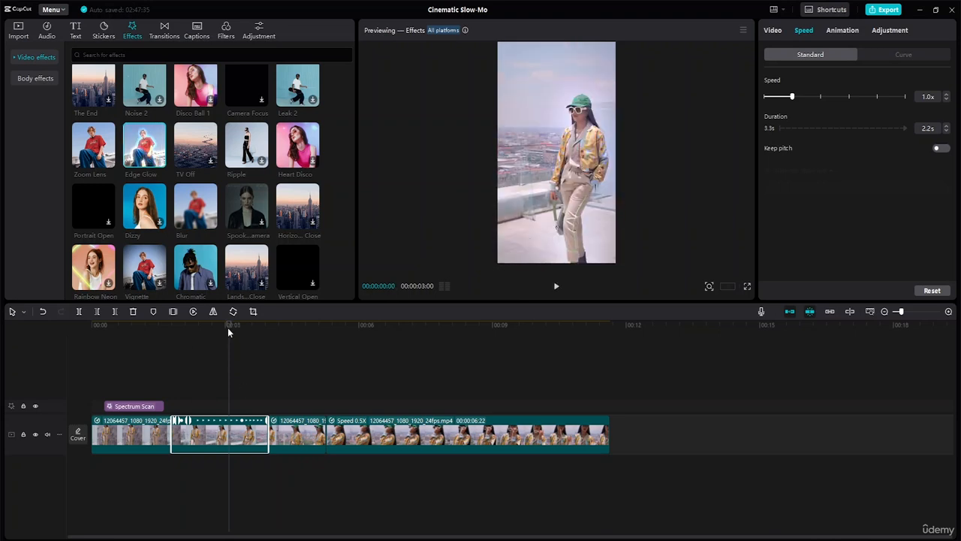
mouse_move(228, 327)
mouse_down()
mouse_move(213, 327)
mouse_move(228, 327)
mouse_up()
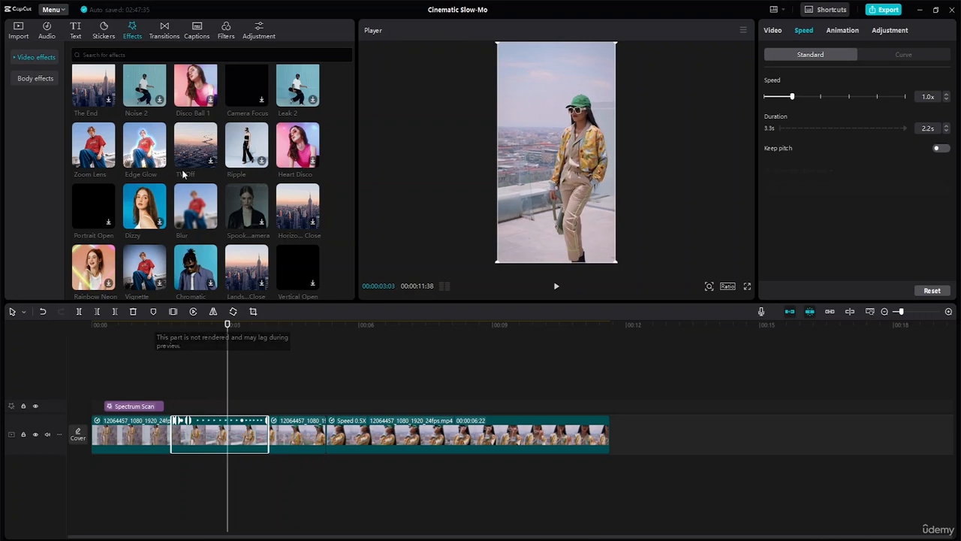
click(148, 156)
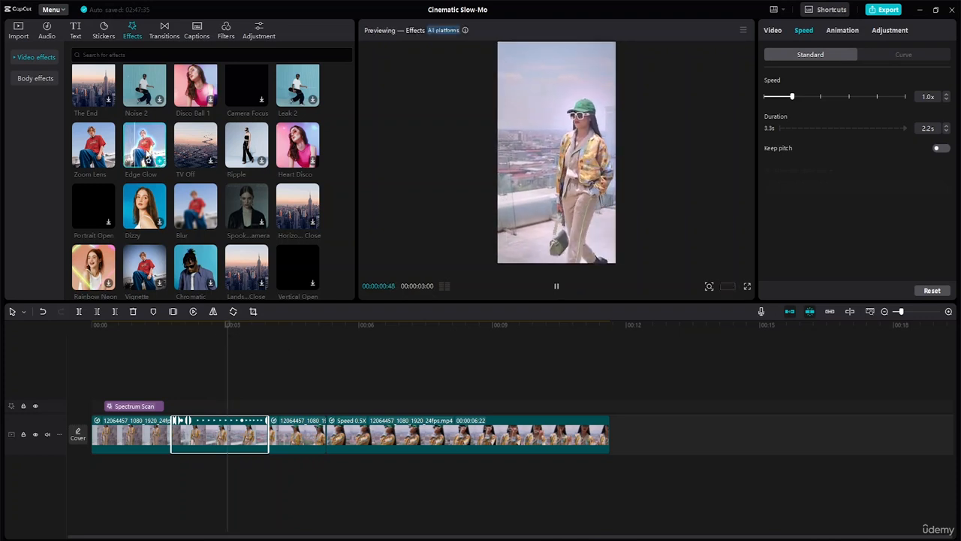
click(105, 149)
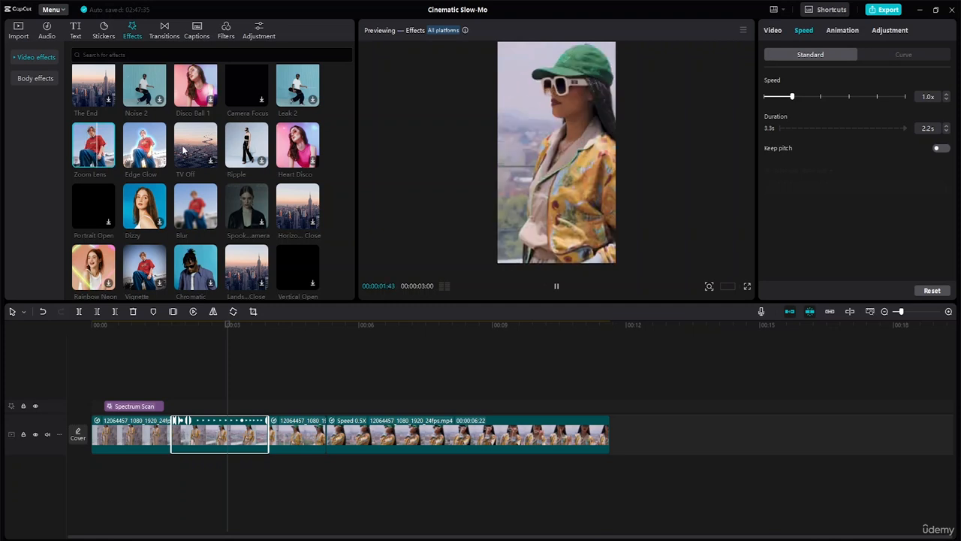
click(205, 142)
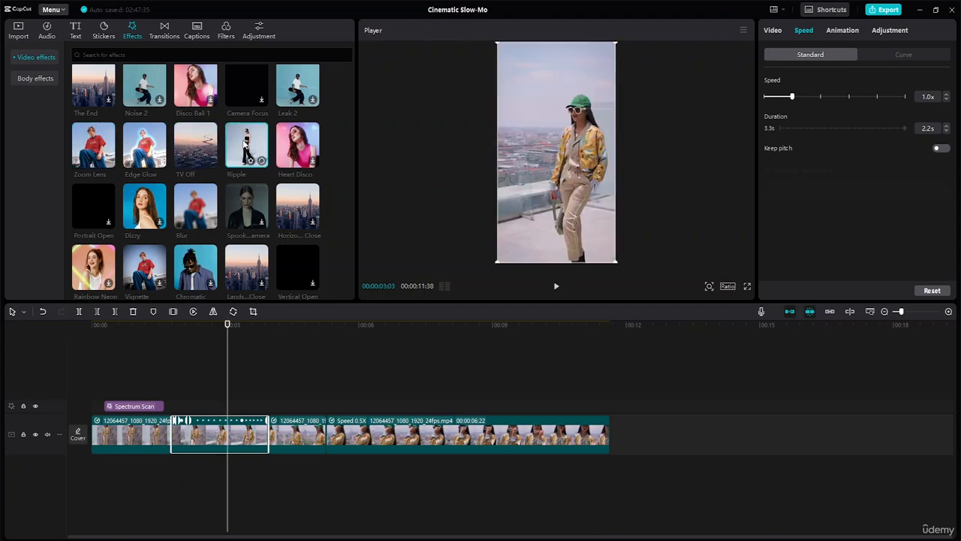
click(245, 141)
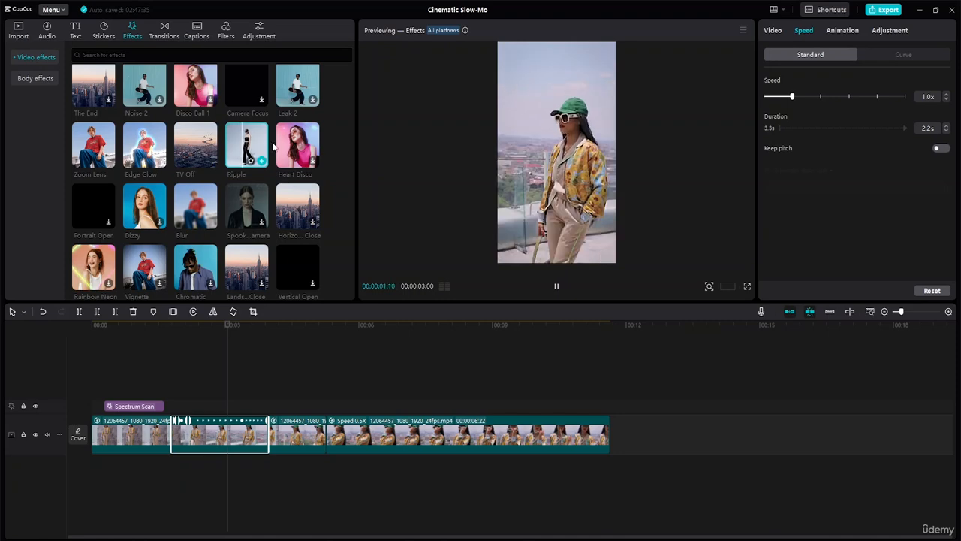
click(303, 148)
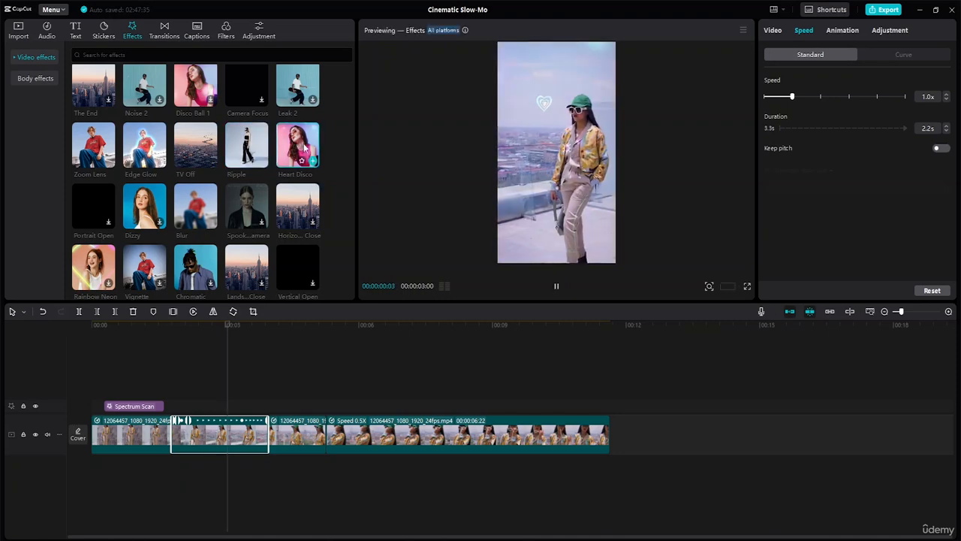
- Preview the Black Noise effect and add it to the effects track, starting over the second segment after Spectrum Scan
scroll(304, 150, up, 3)
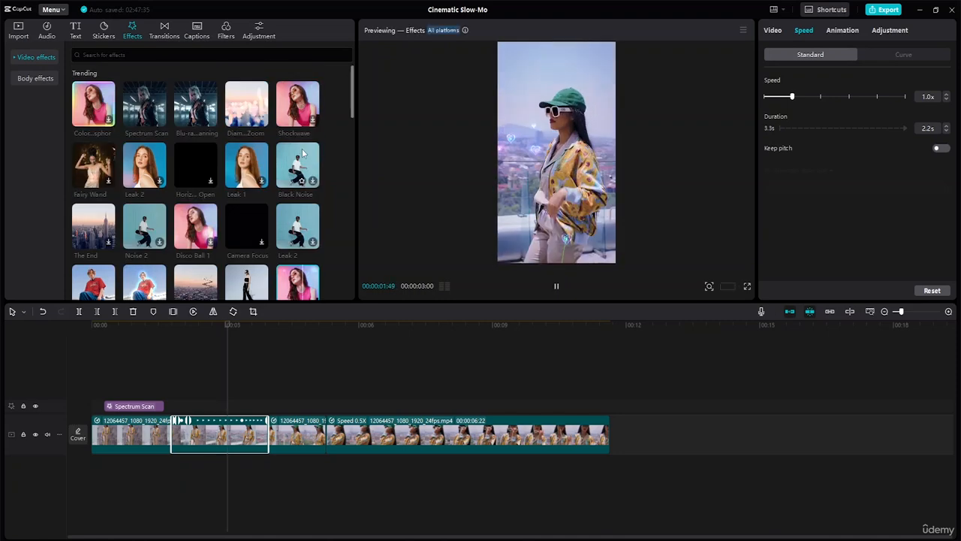
click(299, 171)
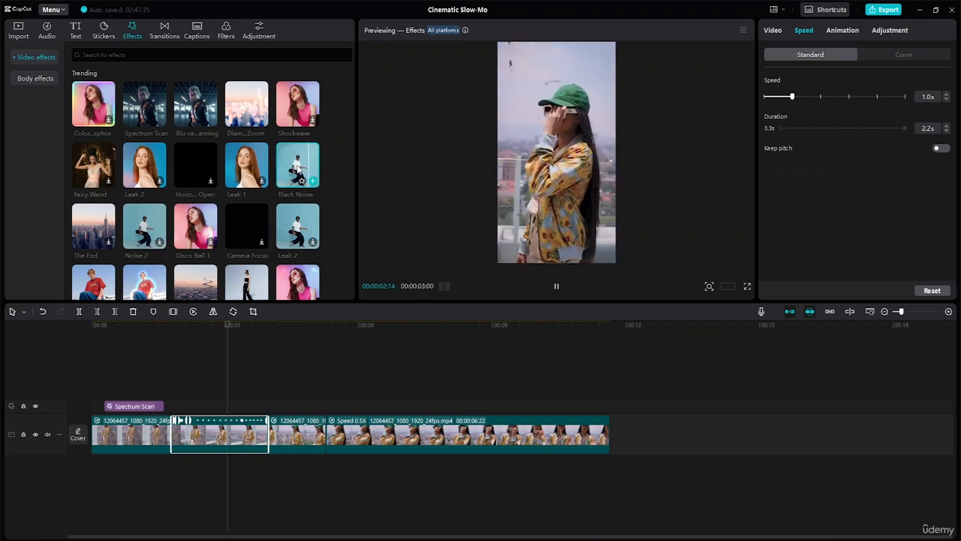
drag(299, 171, 211, 407)
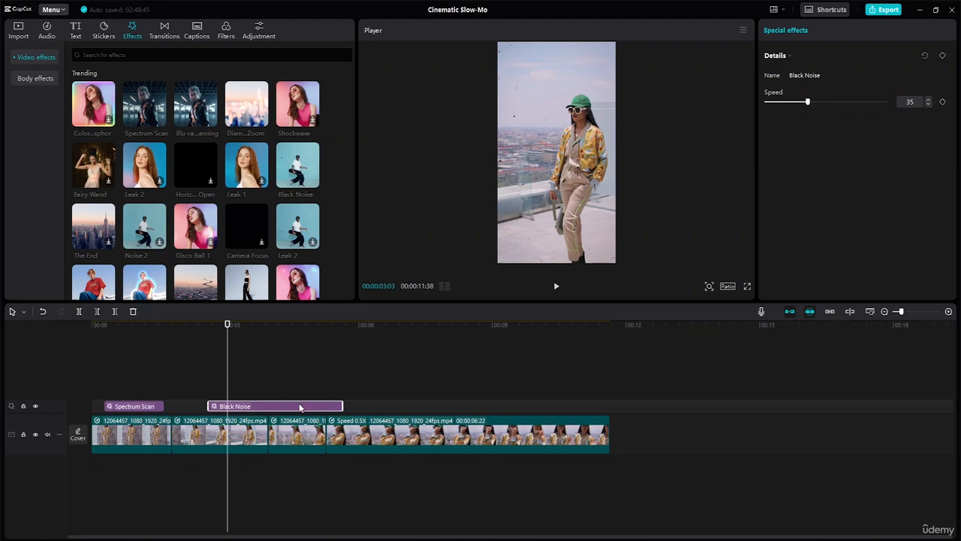
- Play the edit from the beginning into the start of the Black Noise effect
drag(227, 325, 35, 322)
key(space)
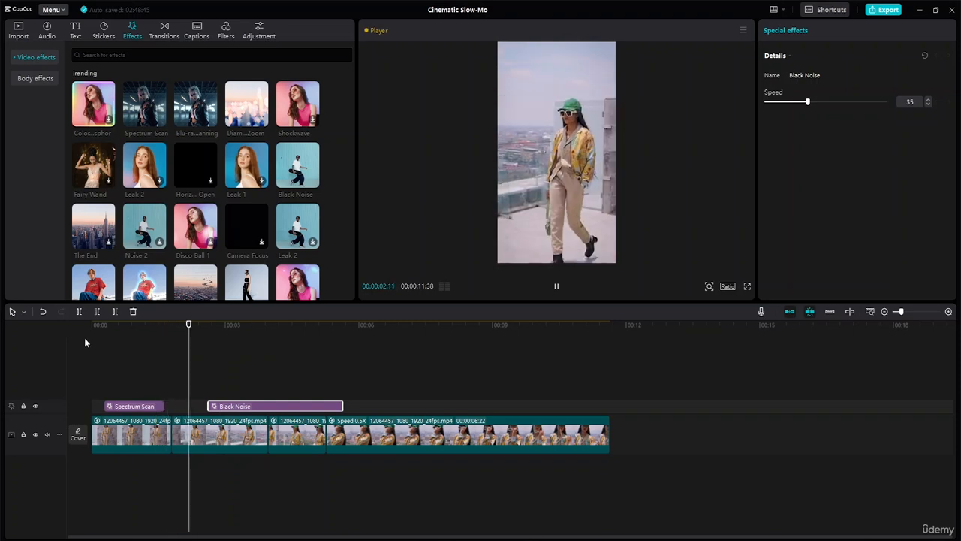
key(space)
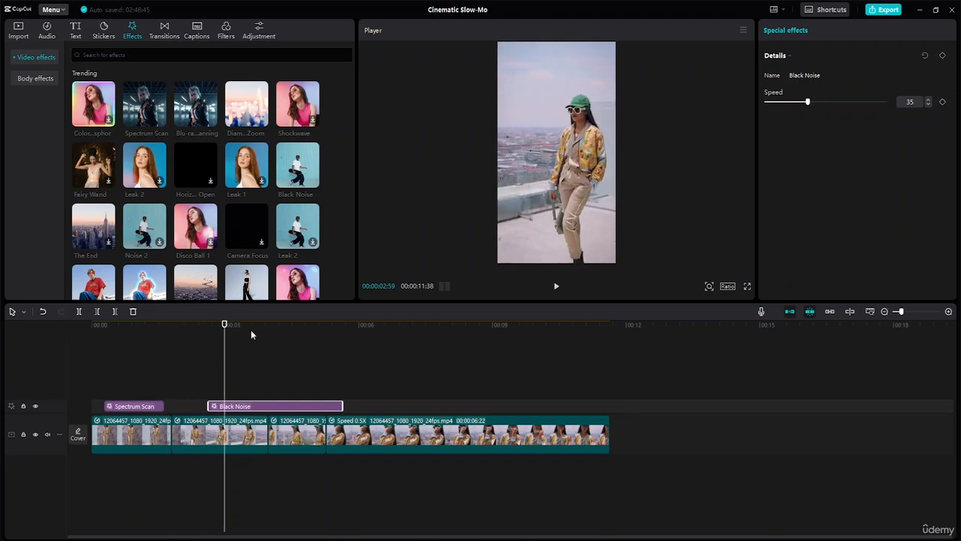
- Soften the first segment's Montage speed curve by lowering its peak and raising its last low point, and play the result
click(139, 440)
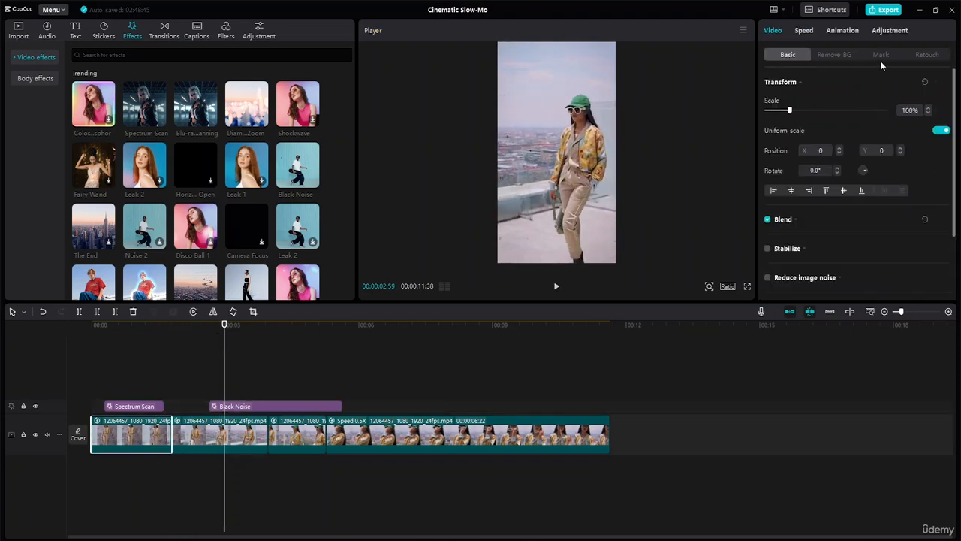
click(801, 31)
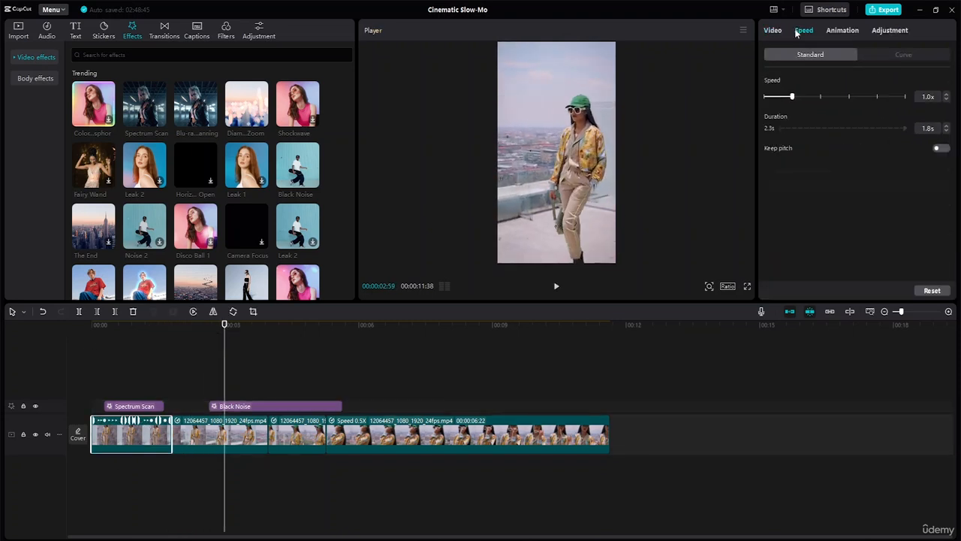
click(894, 55)
scroll(845, 200, down, 1)
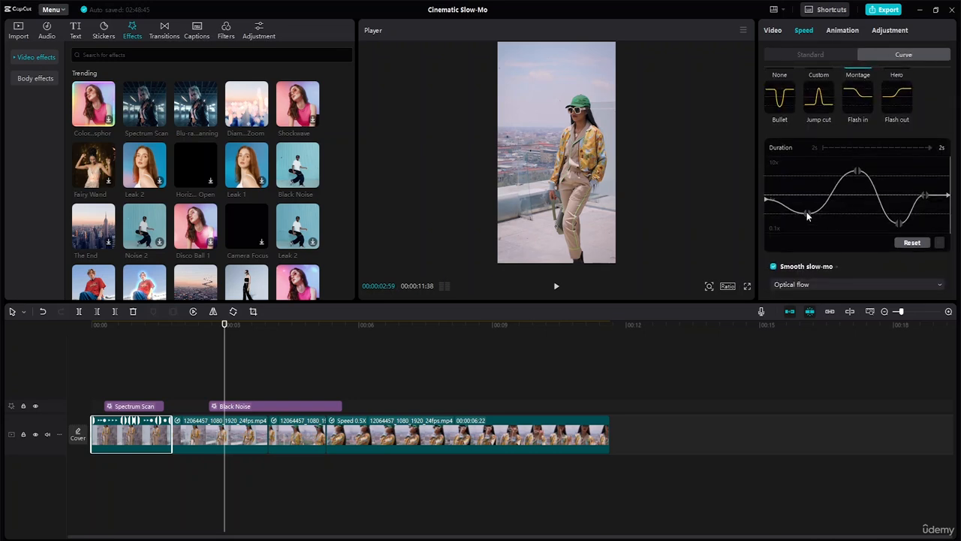
drag(805, 214, 805, 199)
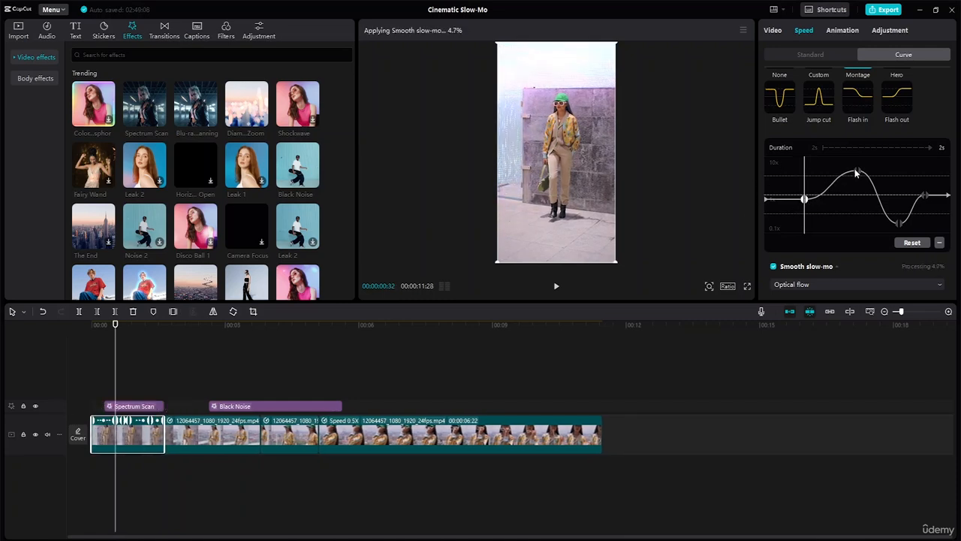
drag(856, 172, 810, 213)
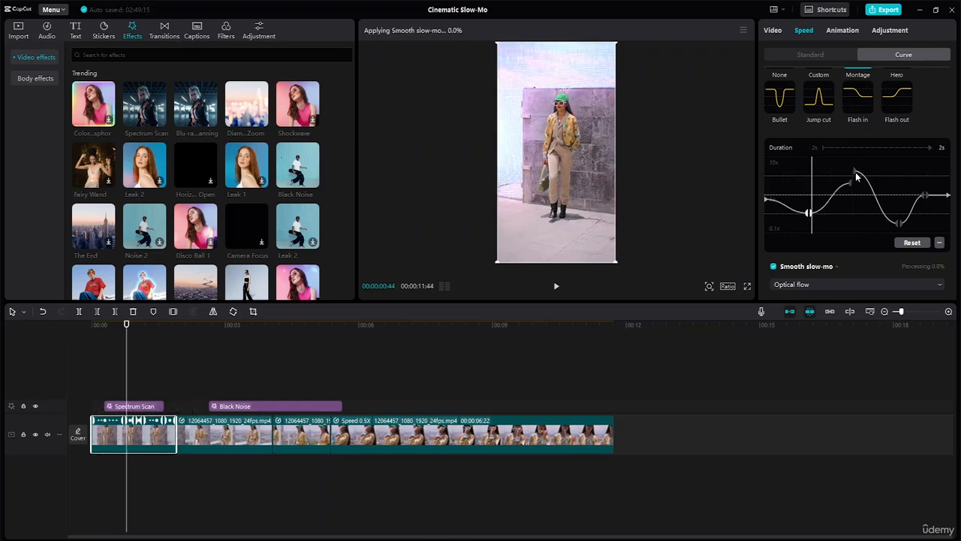
drag(852, 170, 851, 183)
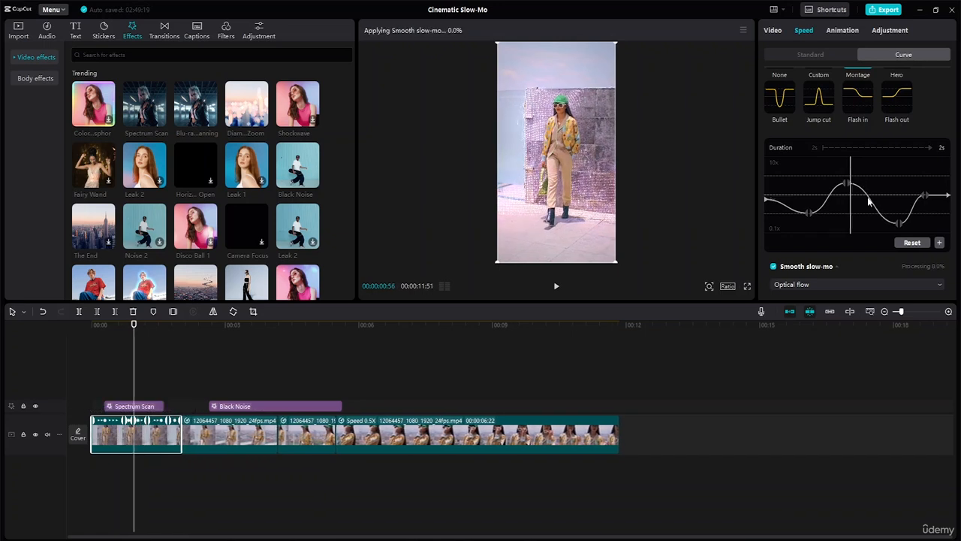
drag(899, 223, 899, 214)
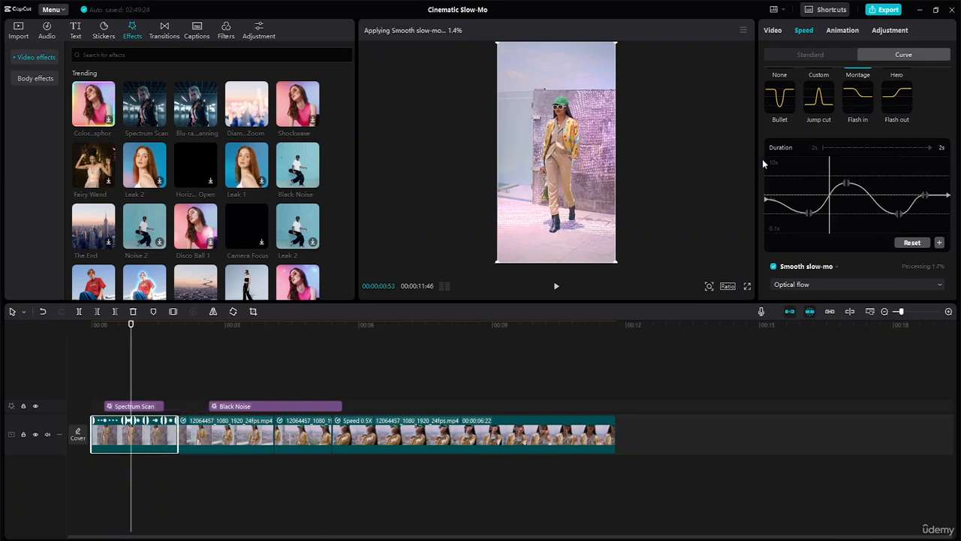
key(space)
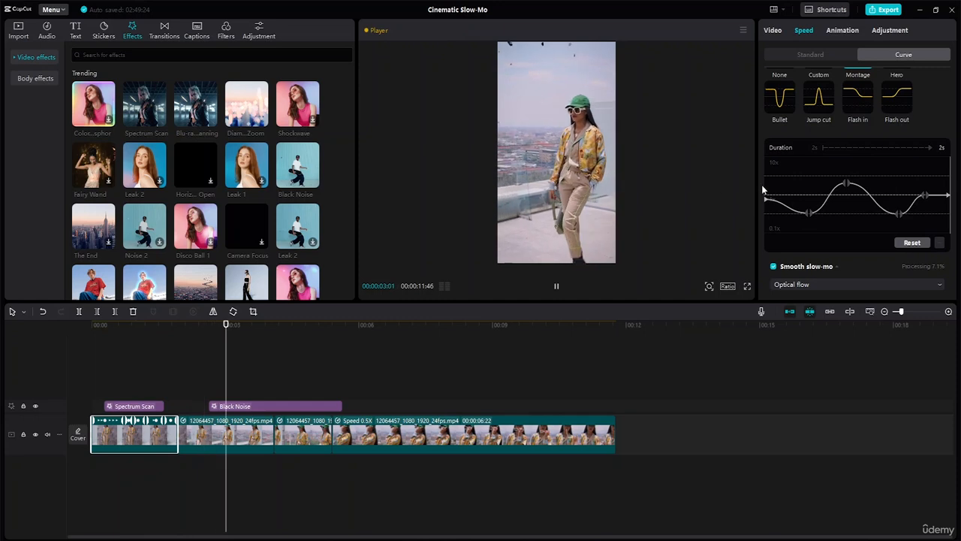
- Shift the last low point of the first segment's speed curve slightly earlier and play the edit from the start
click(895, 214)
drag(893, 215, 890, 215)
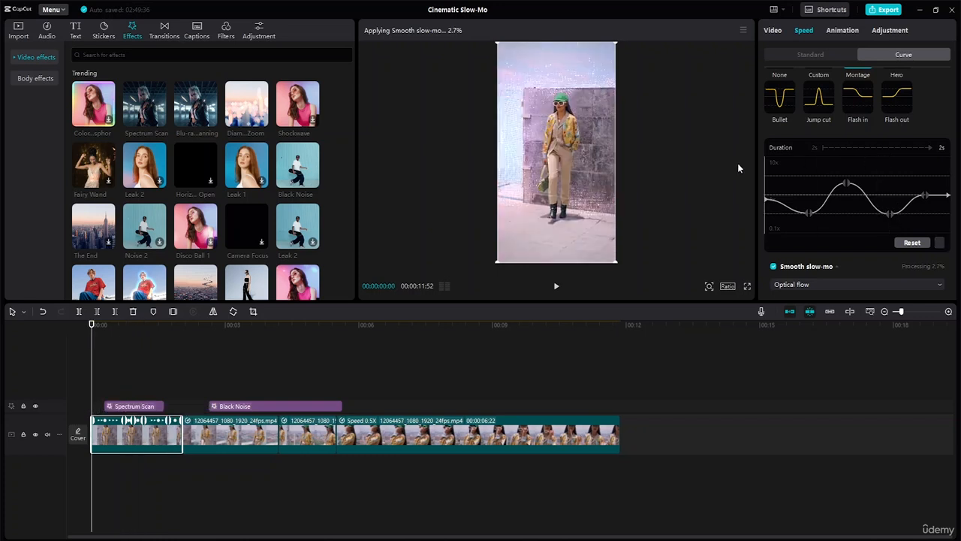
key(space)
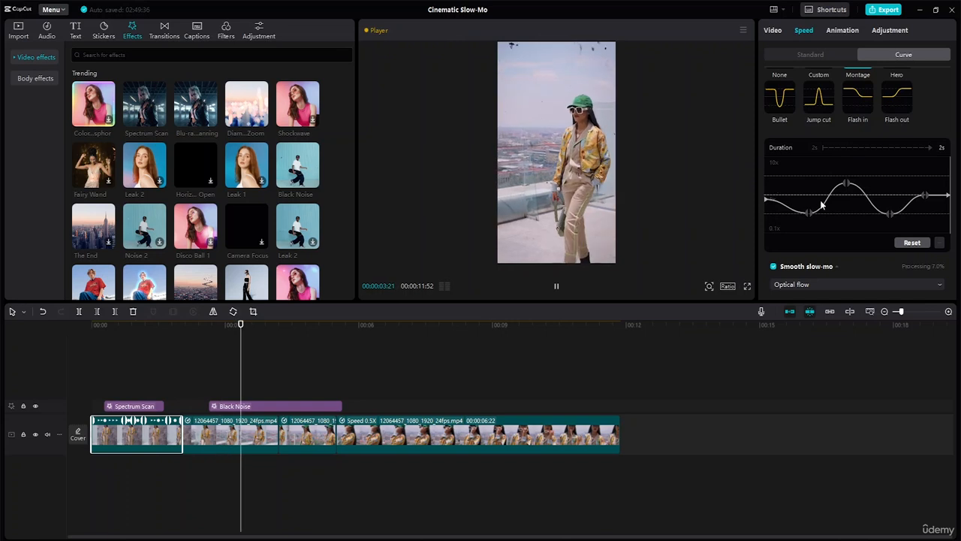
key(space)
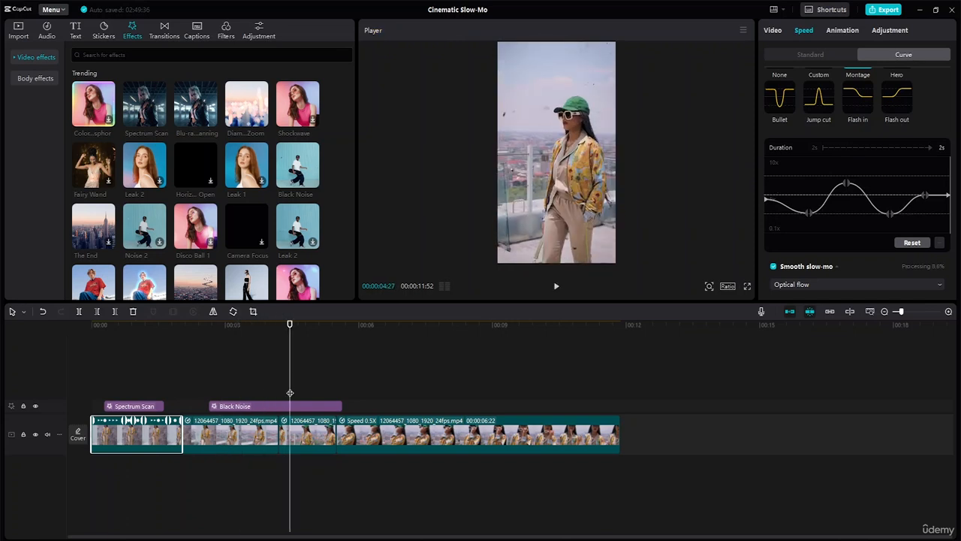
- Replay the edit from within the first segment and extend the Black Noise effect to near the end of the last segment
click(240, 432)
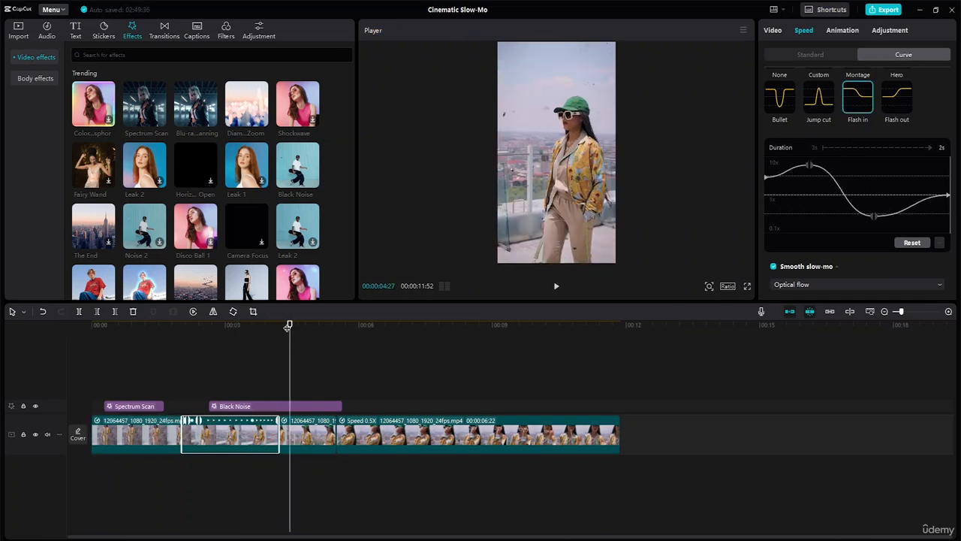
drag(289, 326, 155, 329)
key(space)
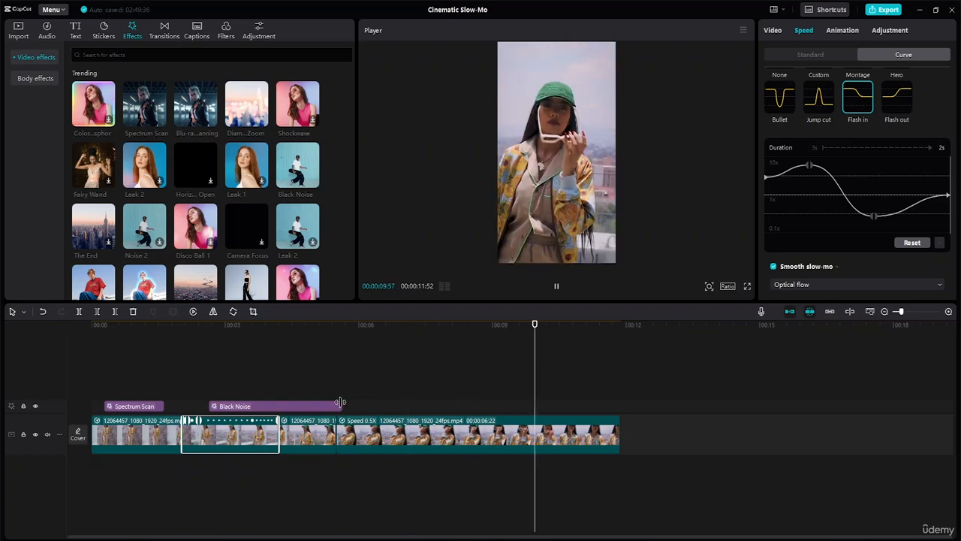
drag(340, 403, 591, 407)
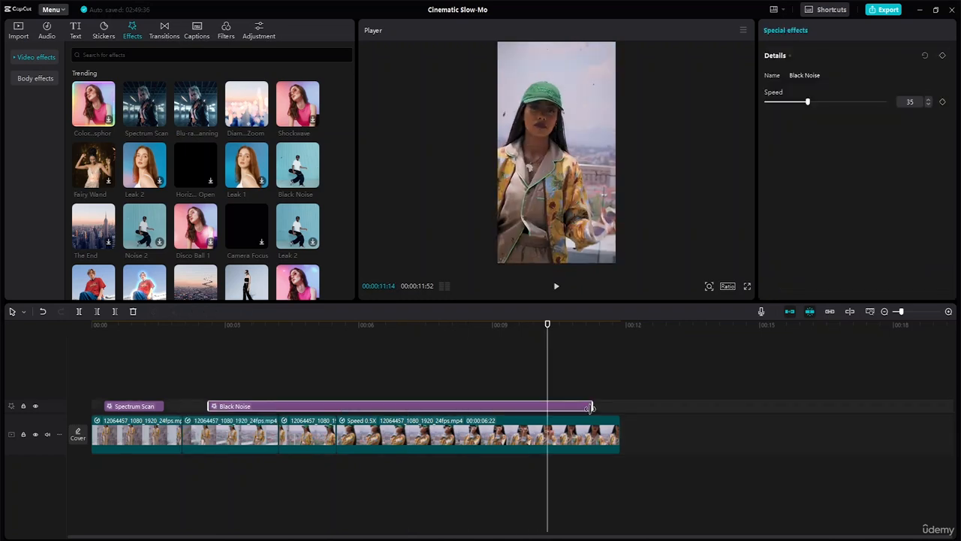
key(space)
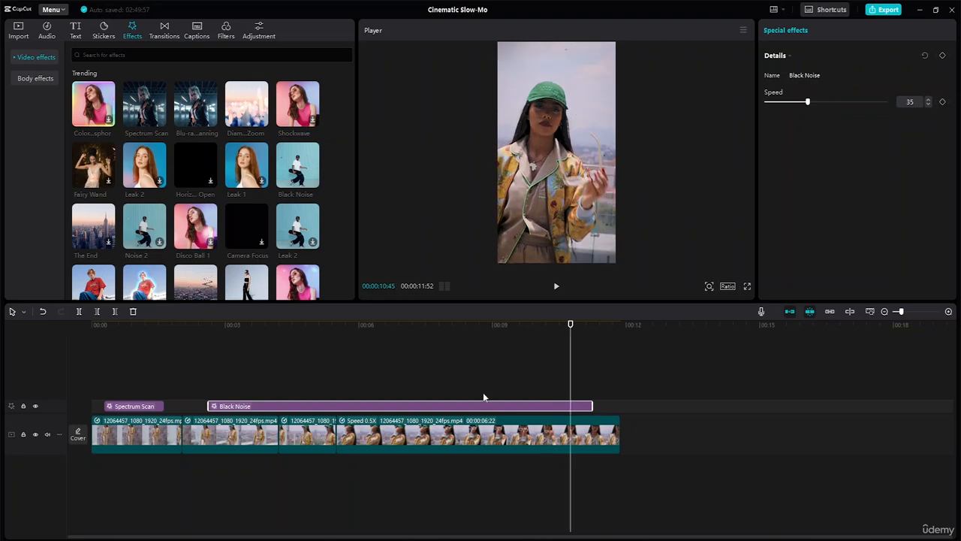
scroll(230, 188, down, 5)
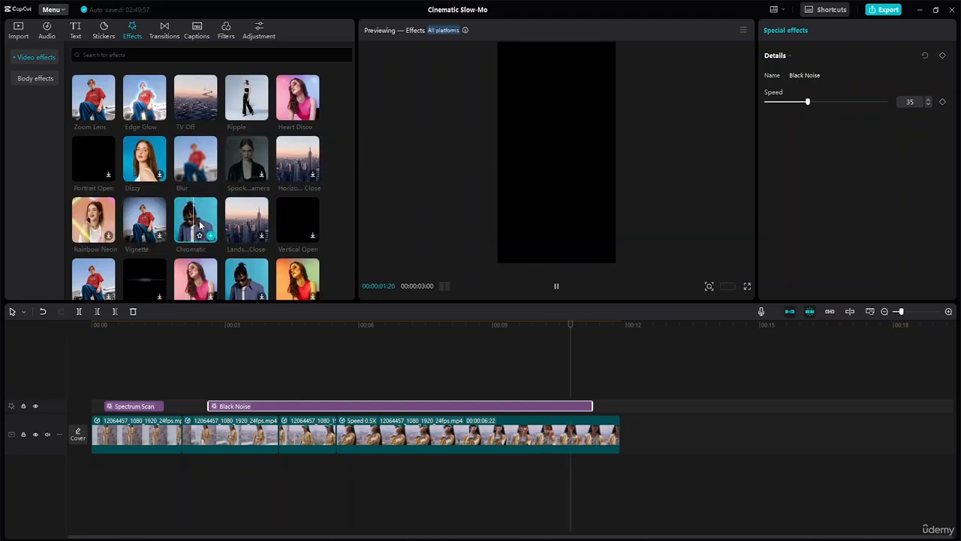
scroll(235, 269, down, 3)
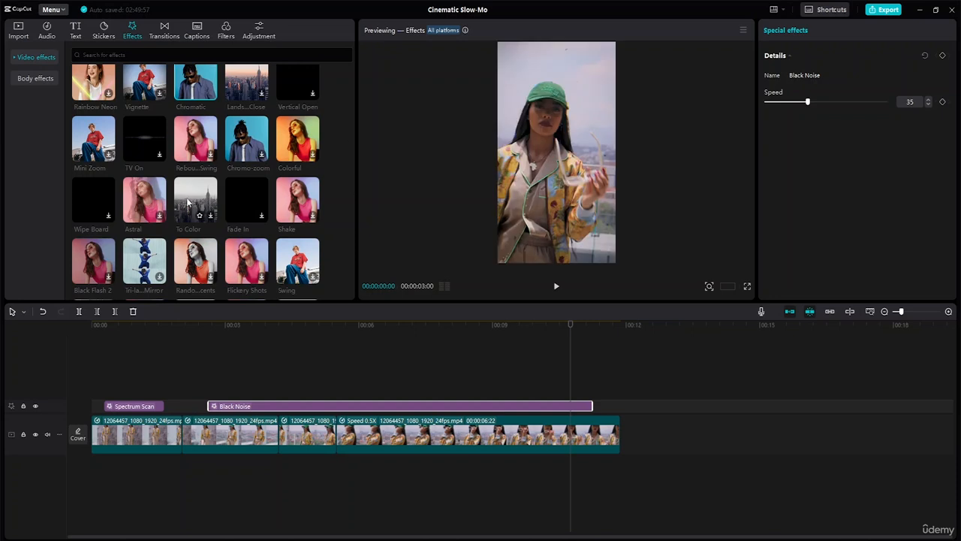
scroll(149, 210, down, 4)
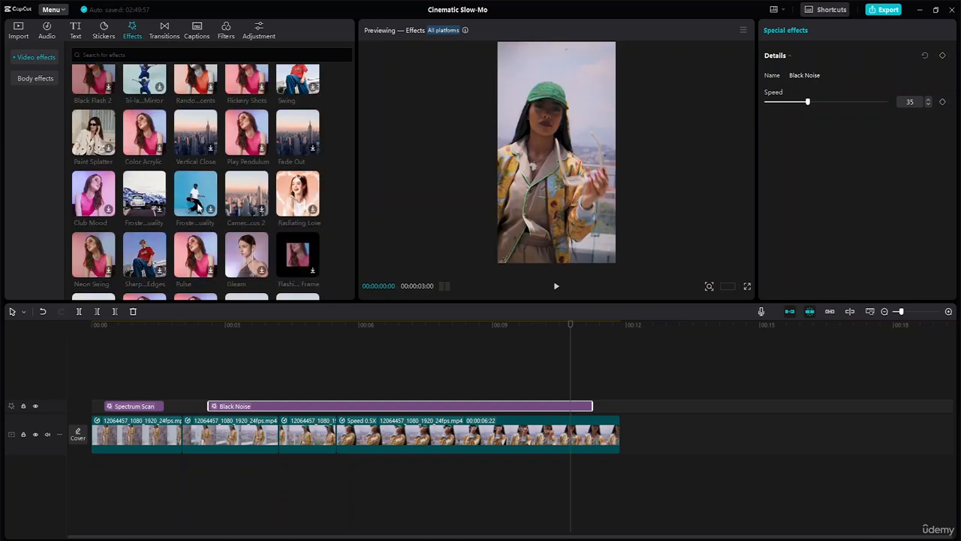
- Preview the Oppenheimer and Gold Coast filters and add Oppenheimer over the final part of the last segment
click(220, 37)
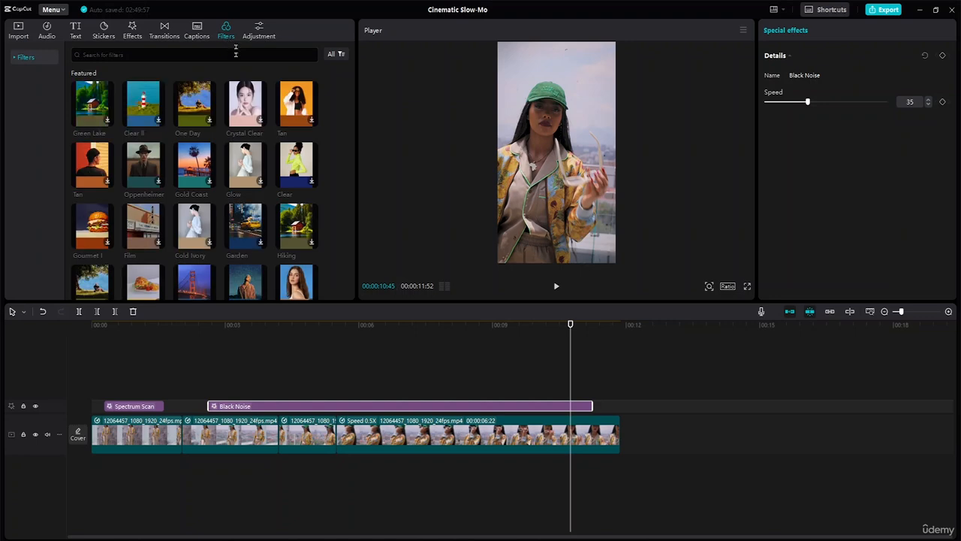
click(152, 162)
click(197, 169)
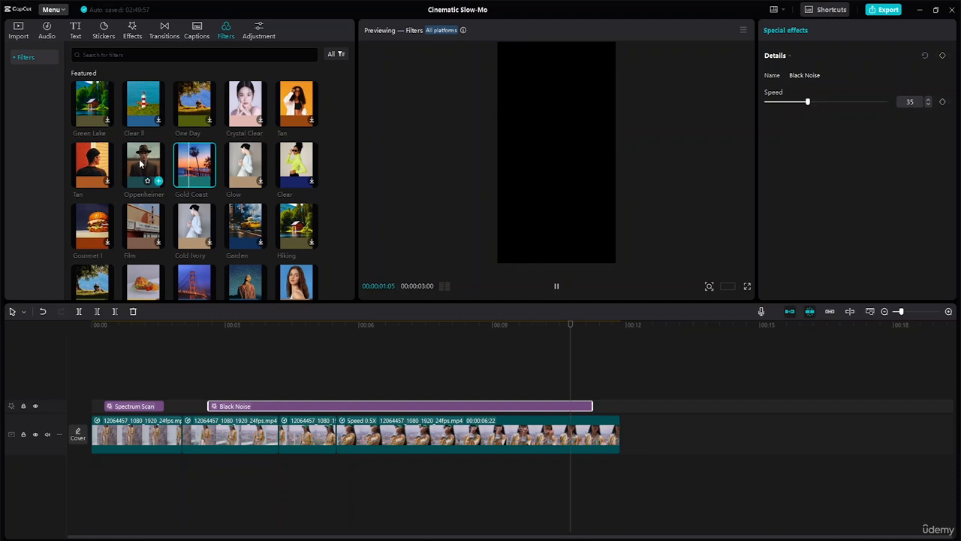
drag(140, 163, 481, 391)
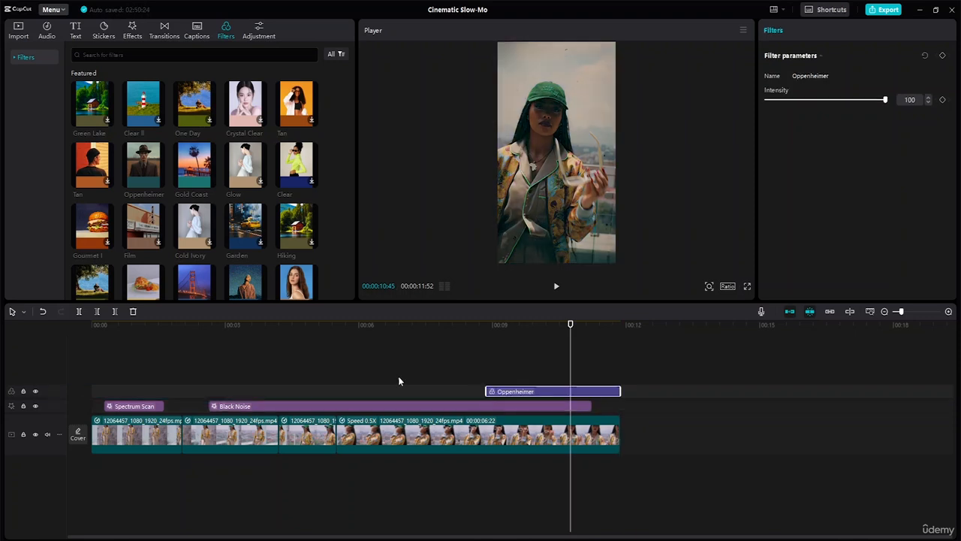
- Search the sticker library for "magazine"
click(133, 32)
click(110, 33)
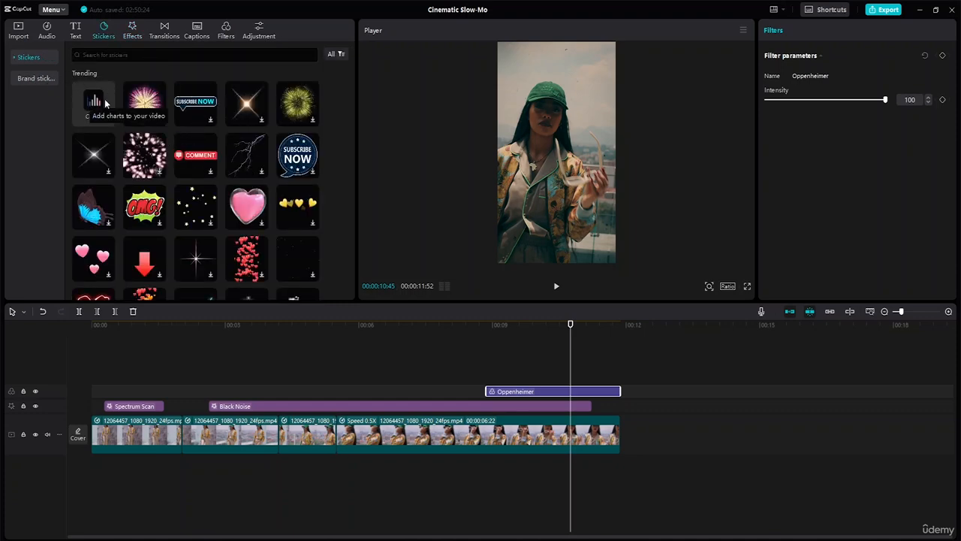
scroll(199, 177, down, 5)
scroll(199, 177, down, 10)
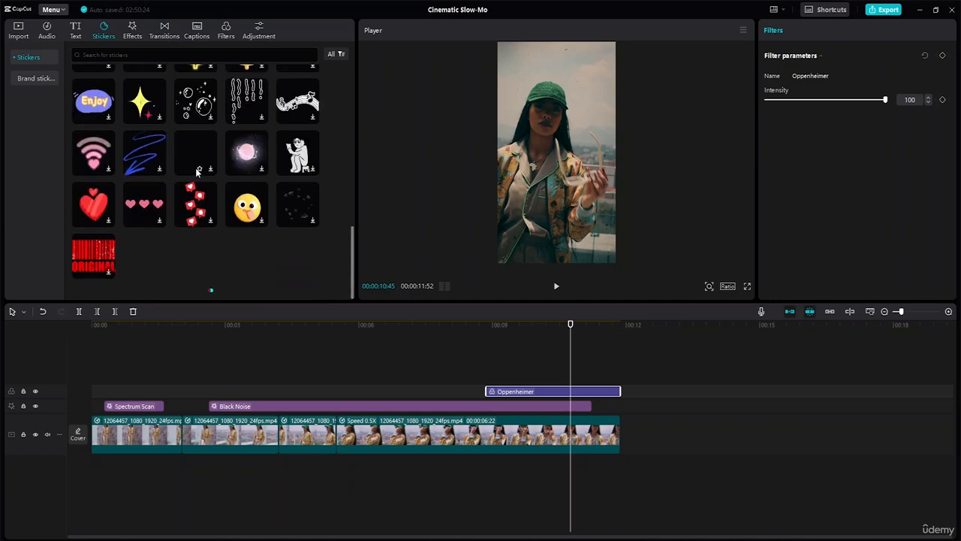
scroll(197, 170, up, 10)
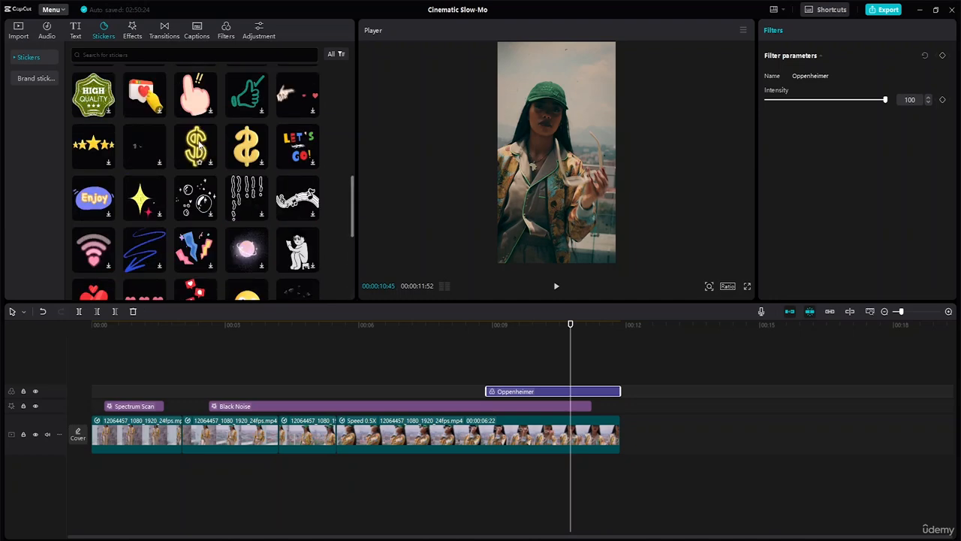
click(129, 54)
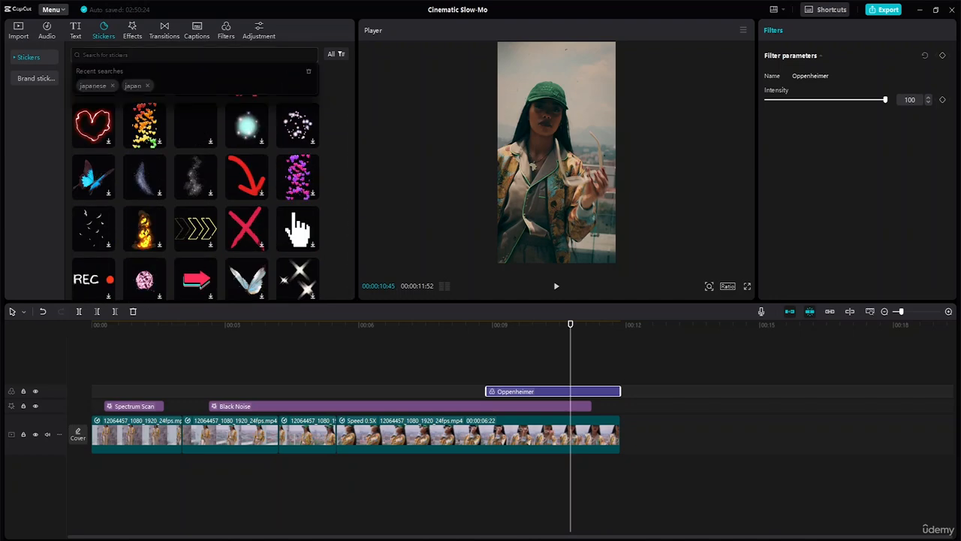
text(magaz)
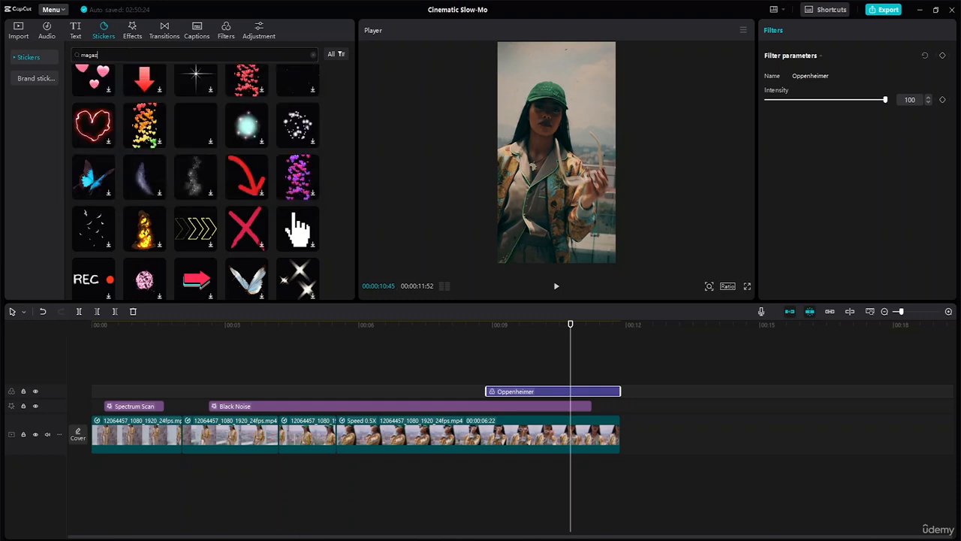
text(ine)
key(Return)
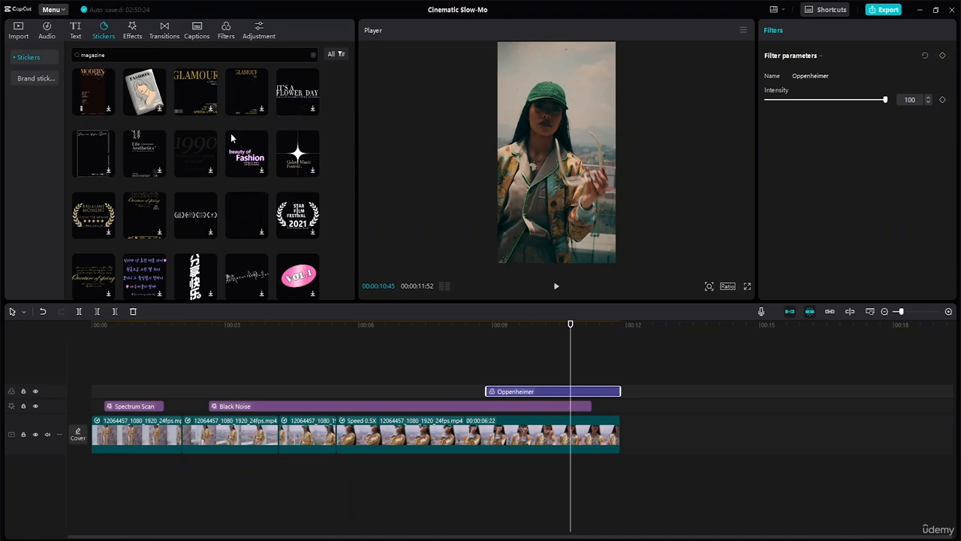
- Add the "It's a Flower Day" sticker above the Oppenheimer filter, scale it to 63% and place it in the frame's upper-right corner
scroll(233, 136, down, 3)
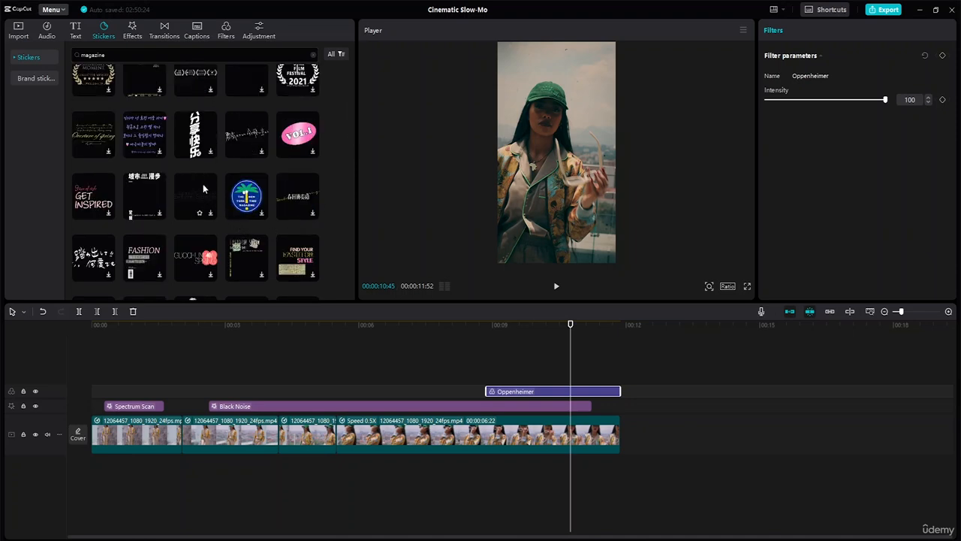
scroll(203, 183, up, 3)
click(300, 95)
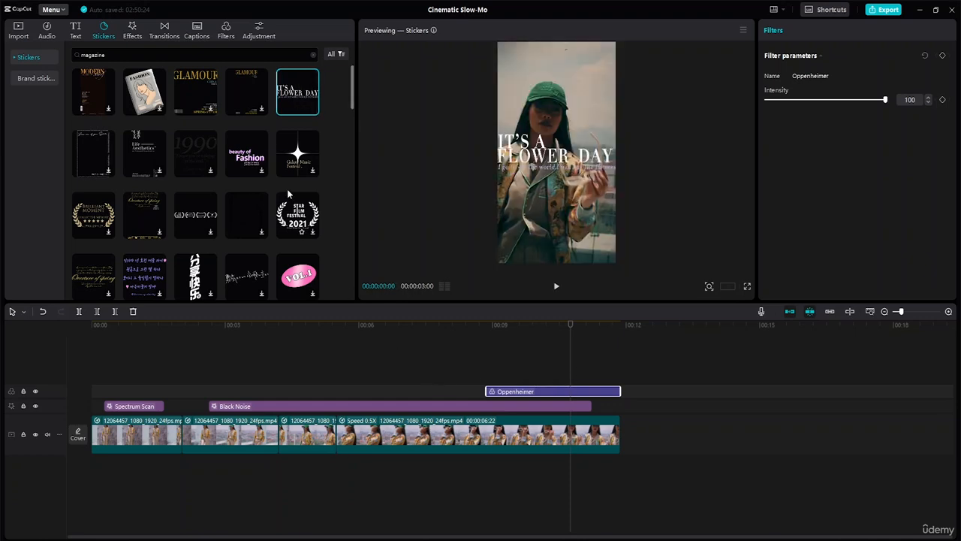
drag(301, 94, 488, 377)
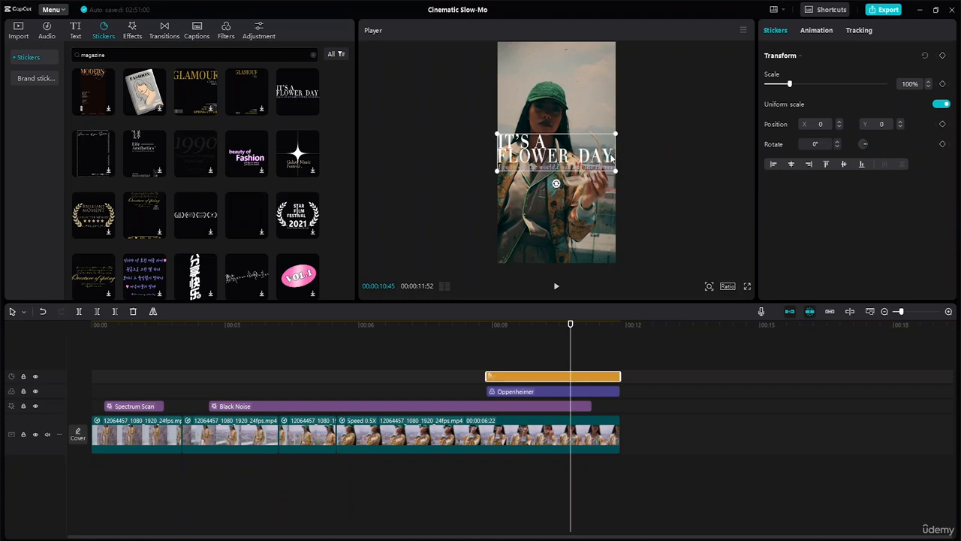
drag(616, 176, 578, 66)
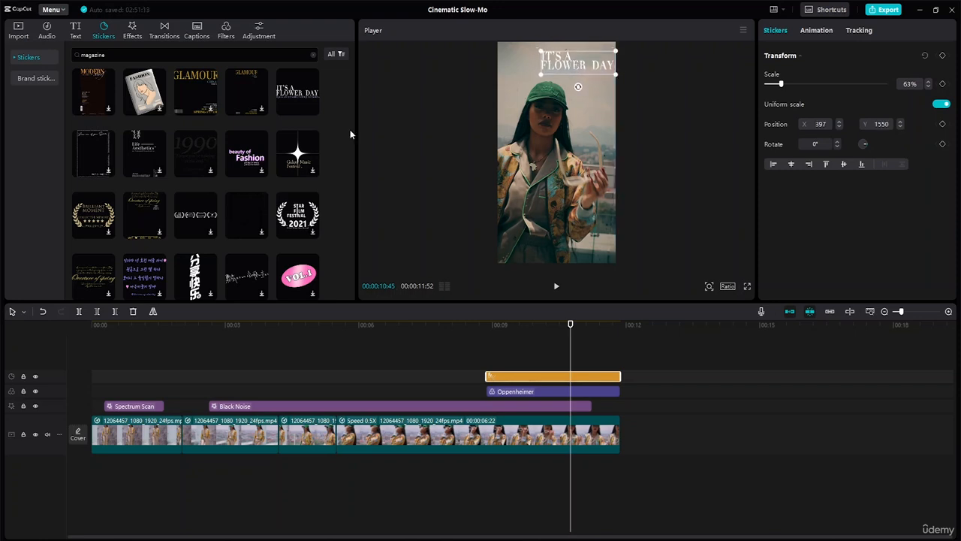
- Look through the remaining magazine sticker results
scroll(331, 135, down, 5)
scroll(225, 164, down, 5)
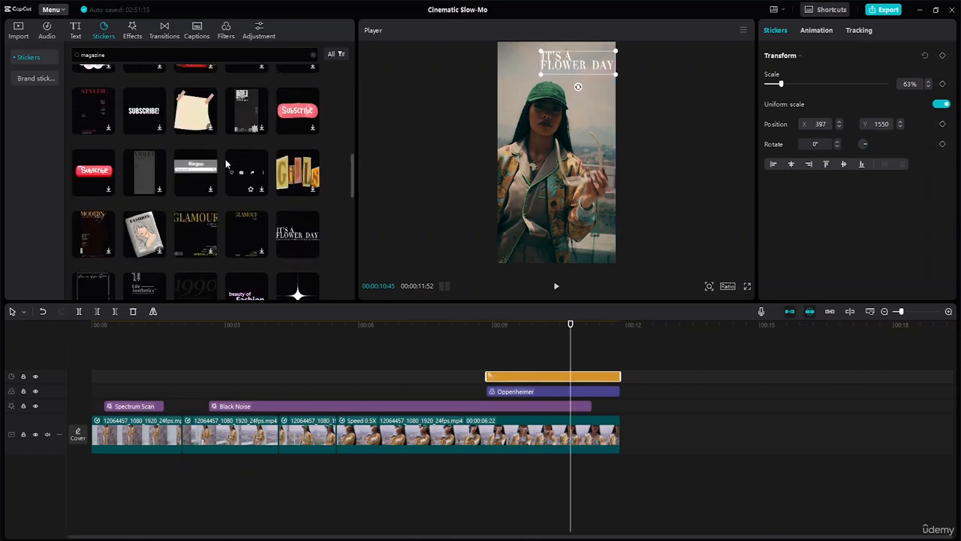
scroll(226, 171, down, 4)
scroll(226, 171, up, 3)
scroll(248, 173, down, 4)
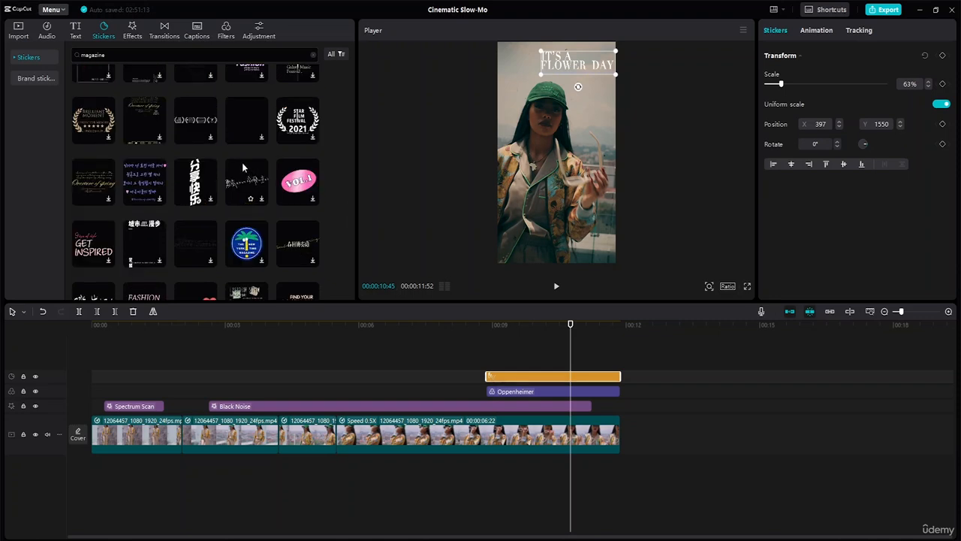
scroll(241, 162, down, 4)
scroll(240, 163, up, 2)
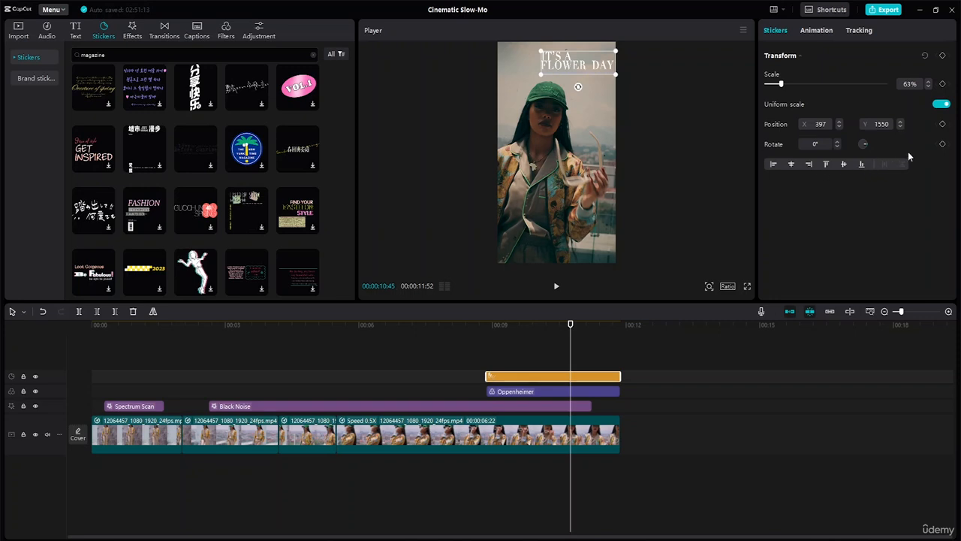
- Enlarge the "It's a Flower Day" sticker to 65% and shift it slightly to X 305, Y 1591
click(928, 82)
click(928, 82)
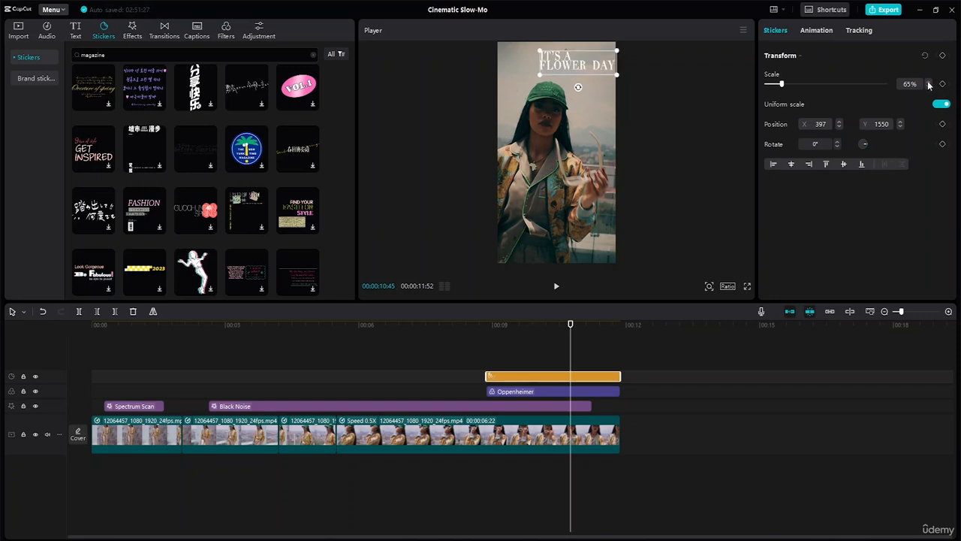
drag(564, 68, 564, 66)
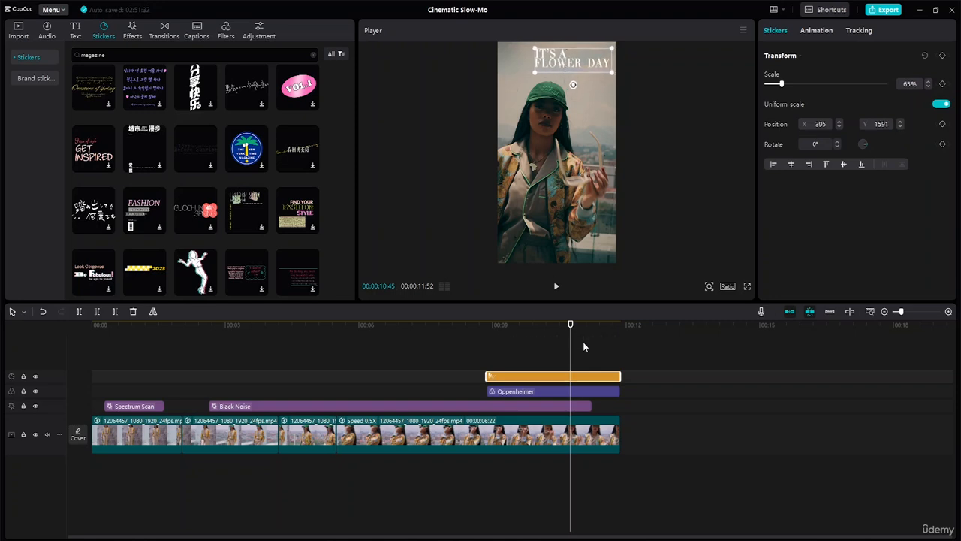
- Shorten the title sticker at both ends so it sits inside the Oppenheimer filter's span, and play the ending
drag(570, 329, 465, 324)
drag(489, 376, 520, 376)
drag(620, 376, 597, 376)
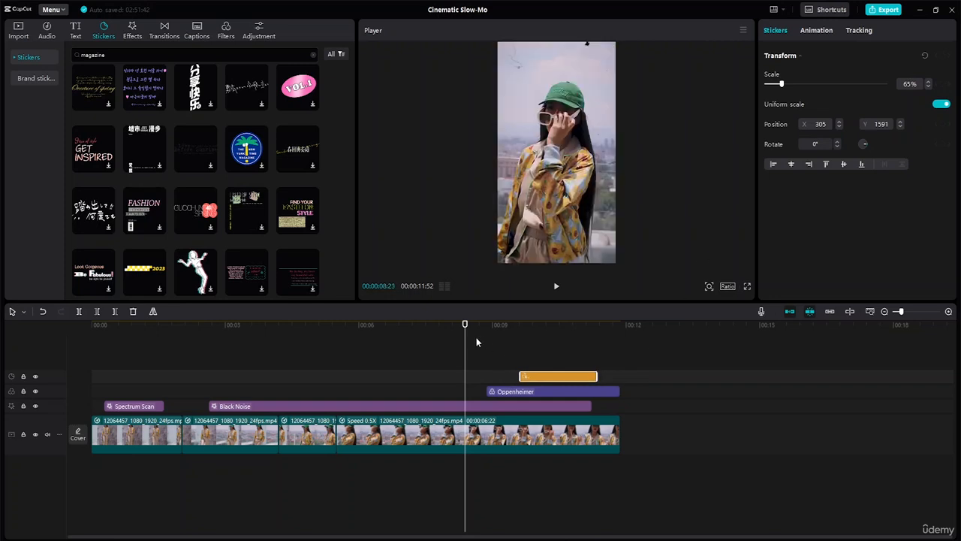
key(space)
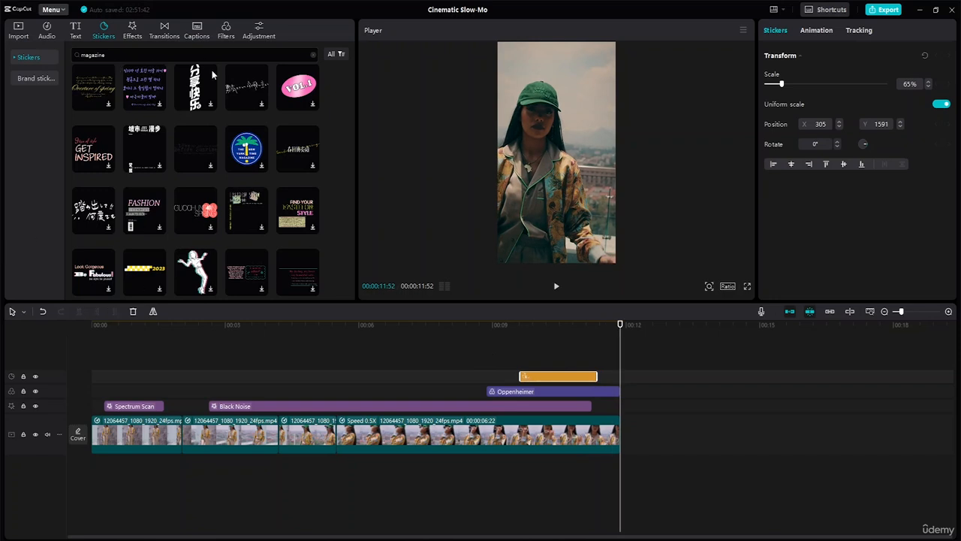
- Clear the magazine search and search the sticker library for "flower"
click(313, 57)
scroll(261, 66, up, 3)
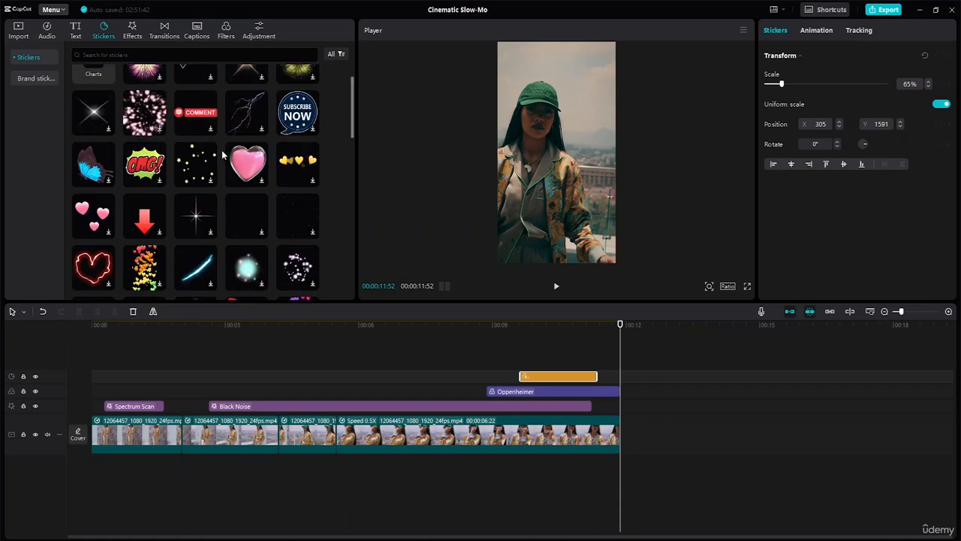
click(142, 54)
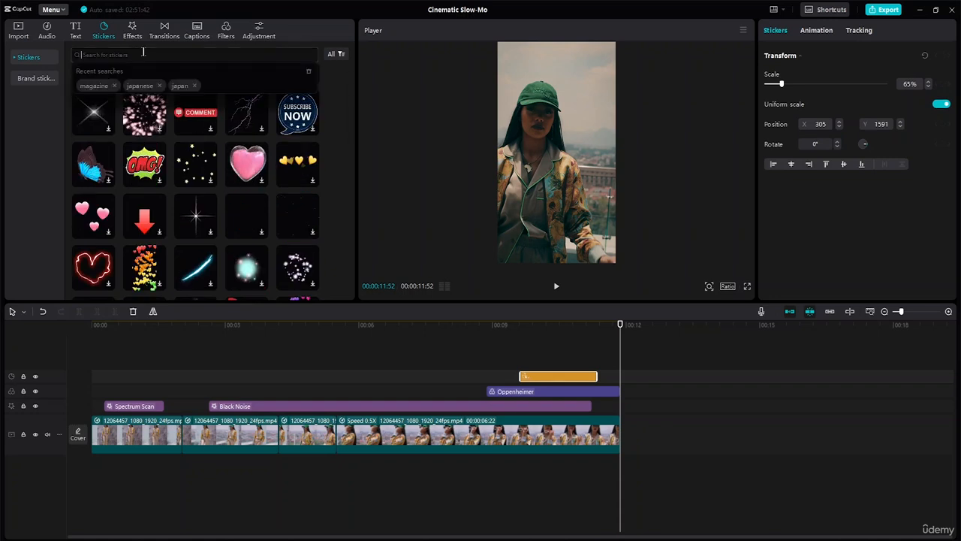
text(flowe)
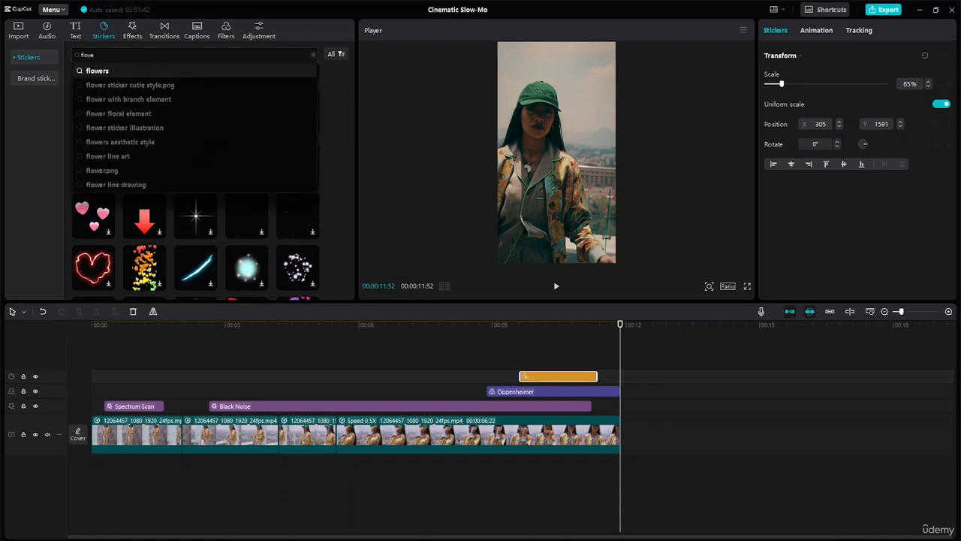
text(r)
key(Return)
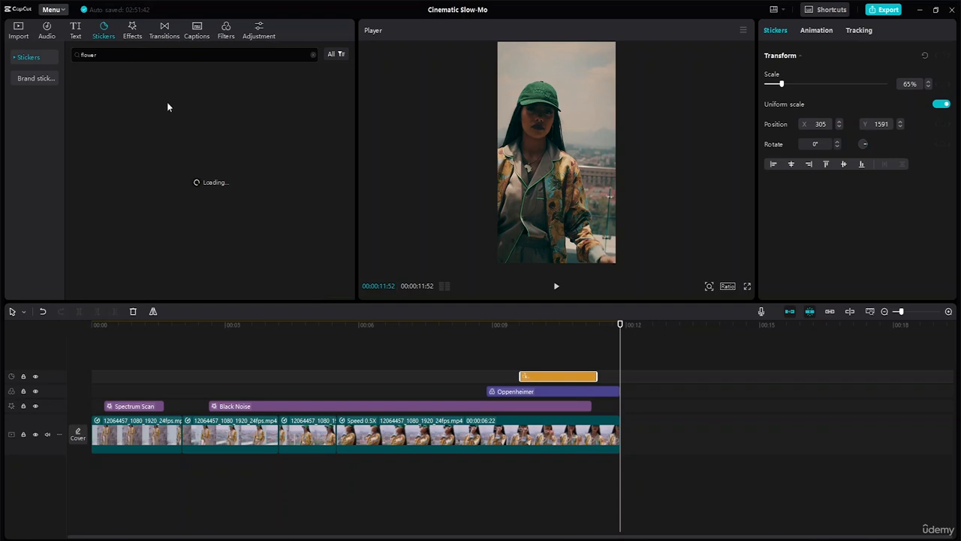
- Add the red daisy-like flower sticker directly after the title sticker and trim it to the end of the video
click(308, 96)
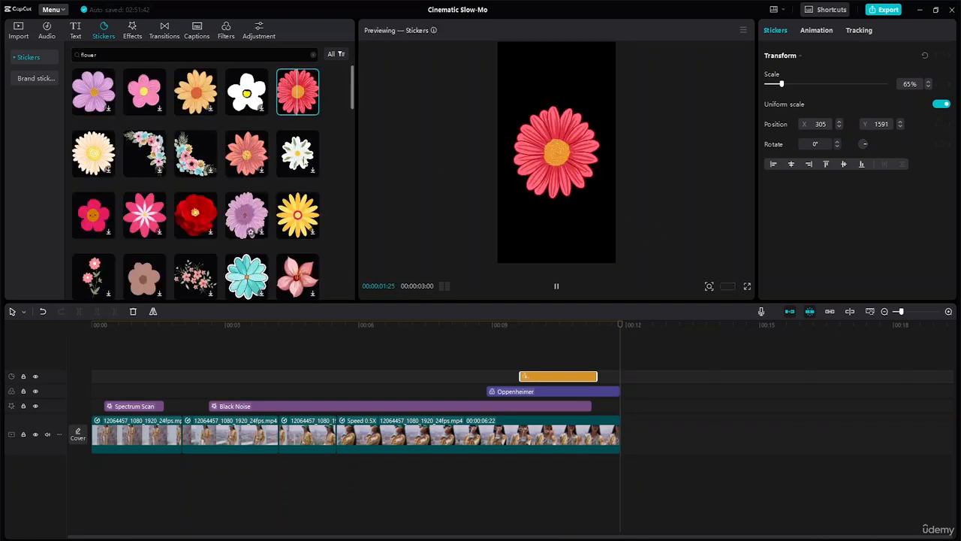
drag(297, 91, 598, 375)
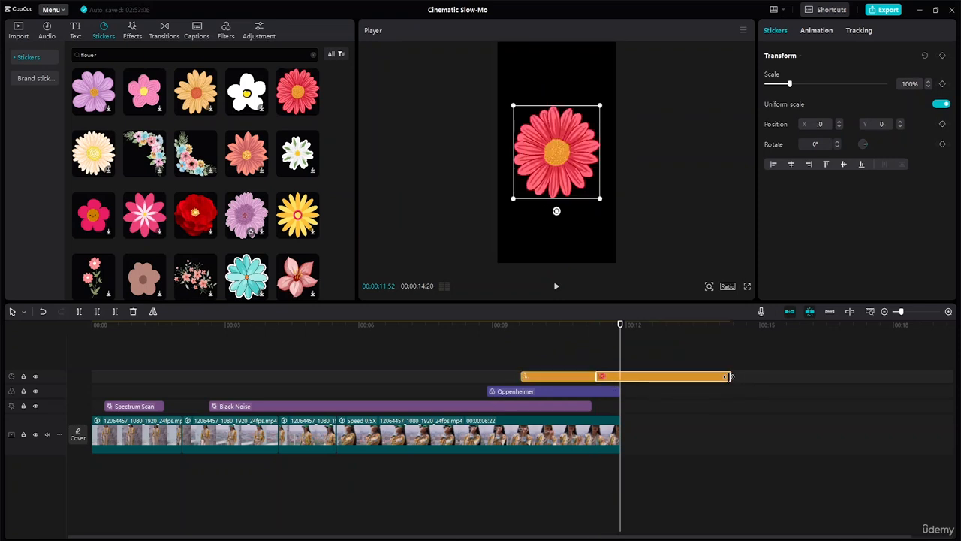
drag(730, 376, 621, 376)
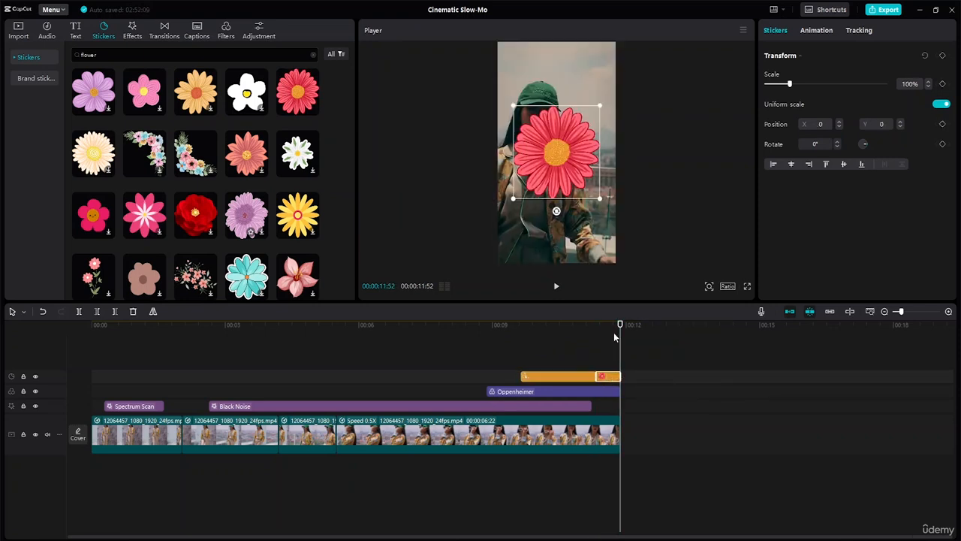
- Scale the red flower sticker to 32%, place it beside the woman's head at X 577, Y 750, and play the ending
drag(601, 200, 587, 109)
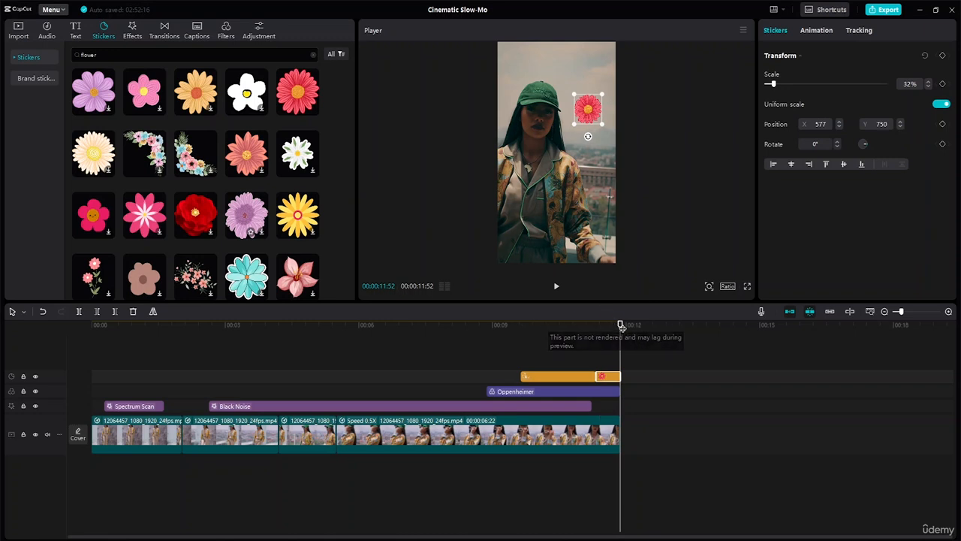
drag(610, 325, 485, 323)
key(space)
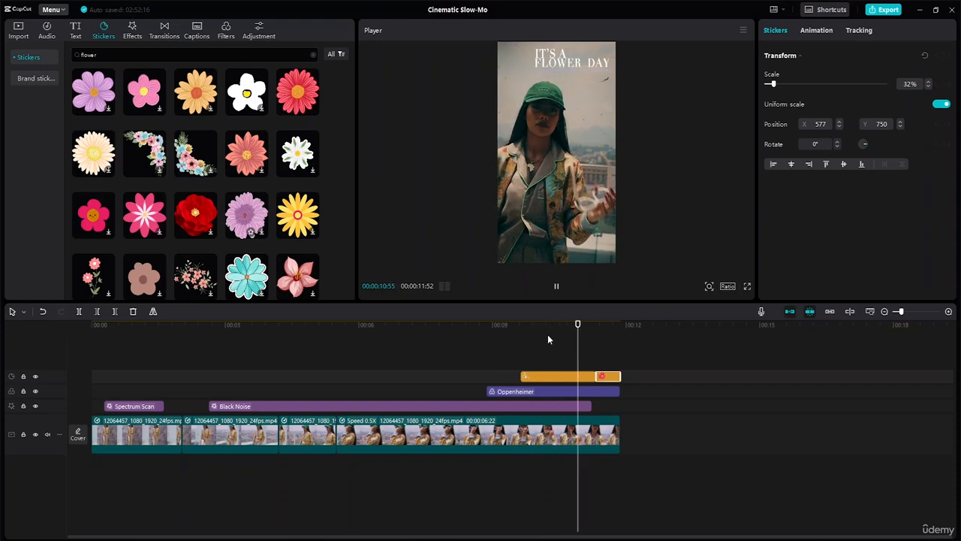
click(651, 127)
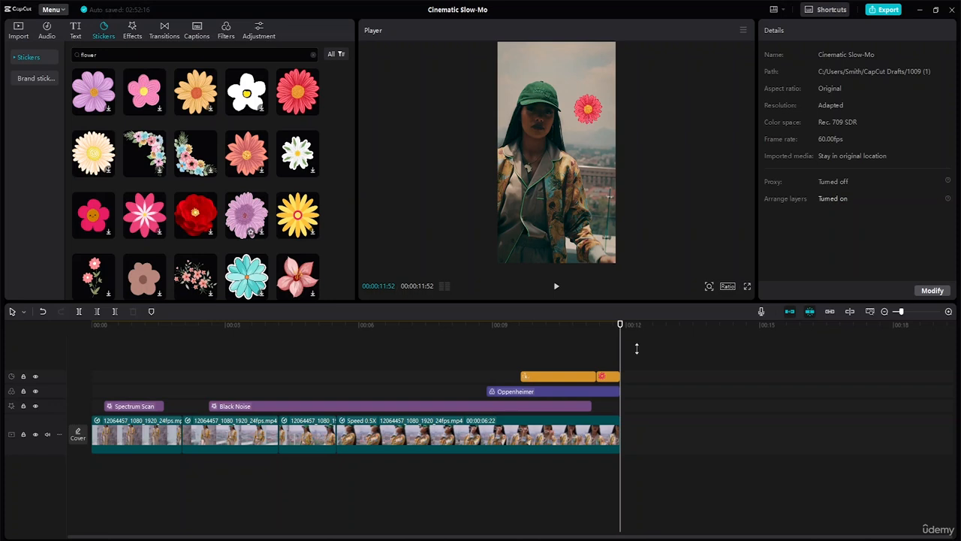
- Move the red flower sticker onto its own track above the title sticker
drag(607, 379, 608, 366)
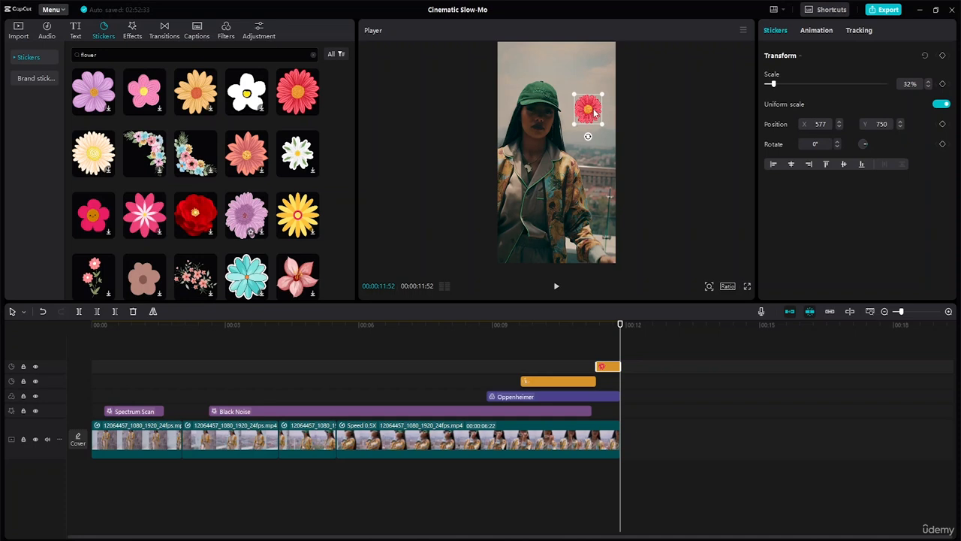
- Center the flower sticker at X 0, Y 0, keyframe its scale from 32% at its start to 500% at the video's end, and play it back
drag(594, 111, 560, 155)
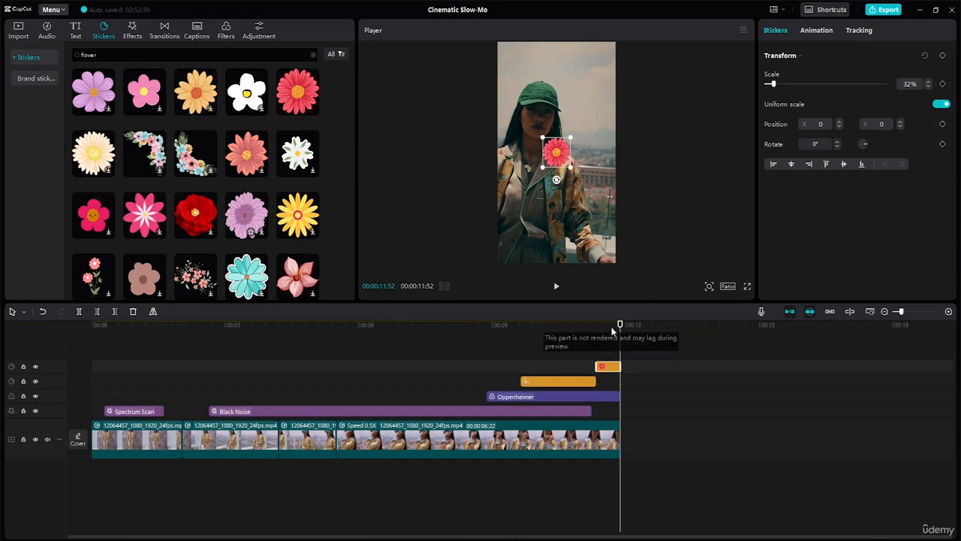
drag(620, 329, 595, 326)
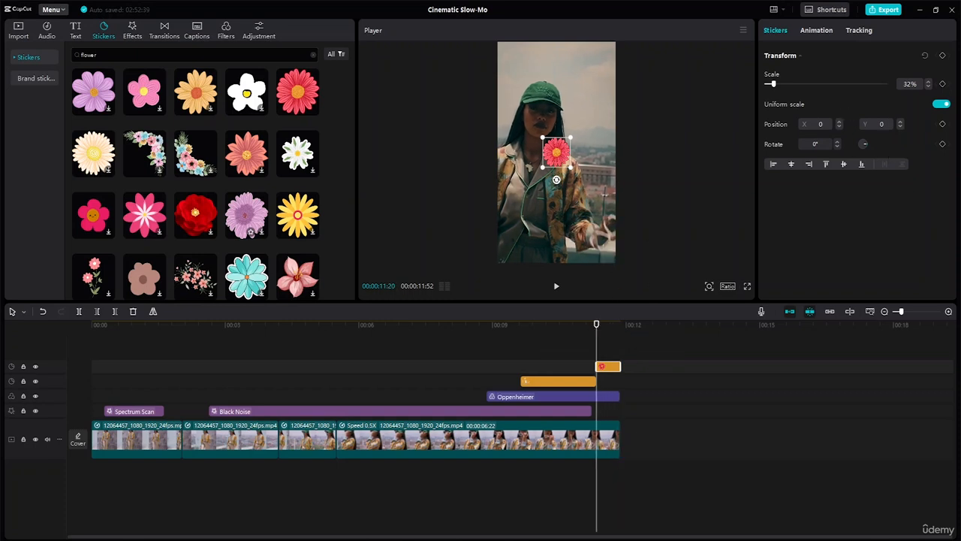
click(943, 84)
drag(596, 326, 621, 328)
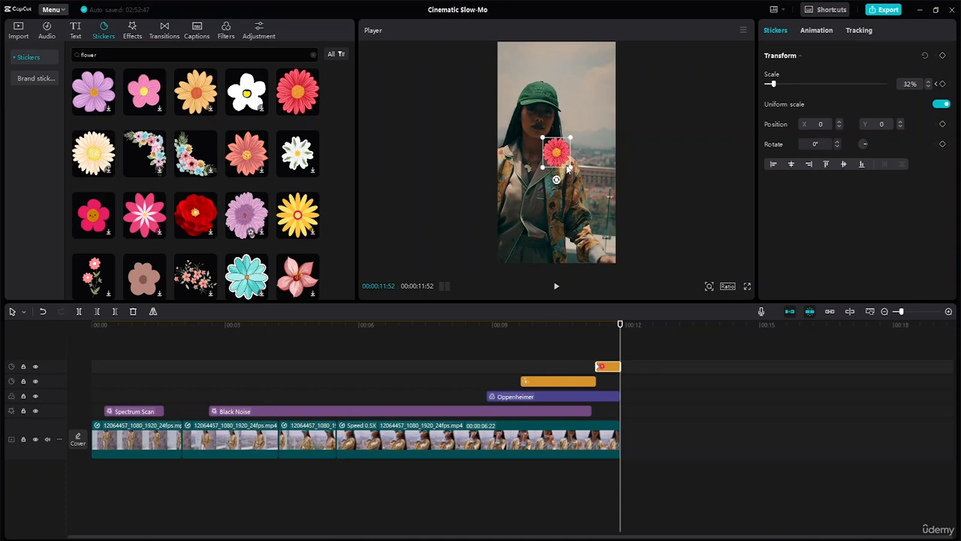
drag(568, 169, 901, 538)
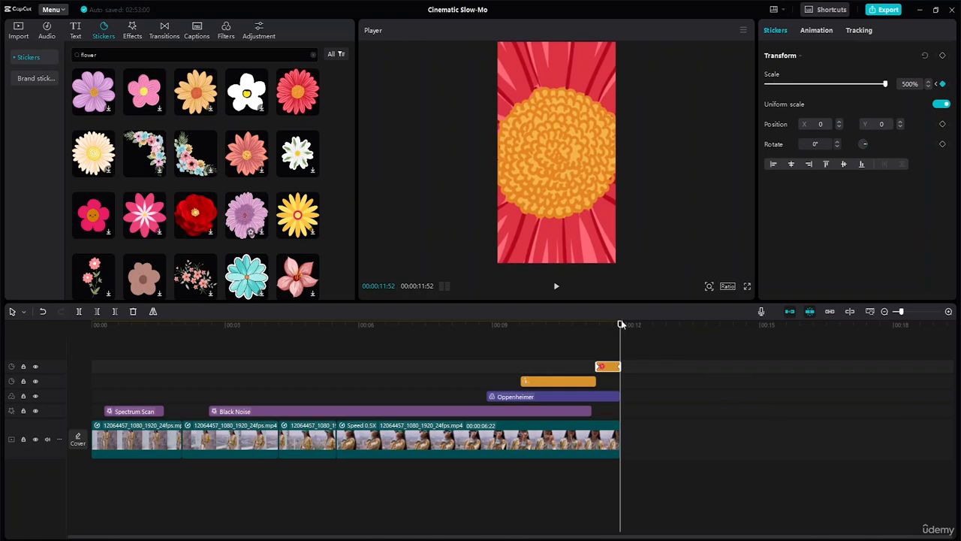
drag(620, 324, 361, 325)
click(417, 331)
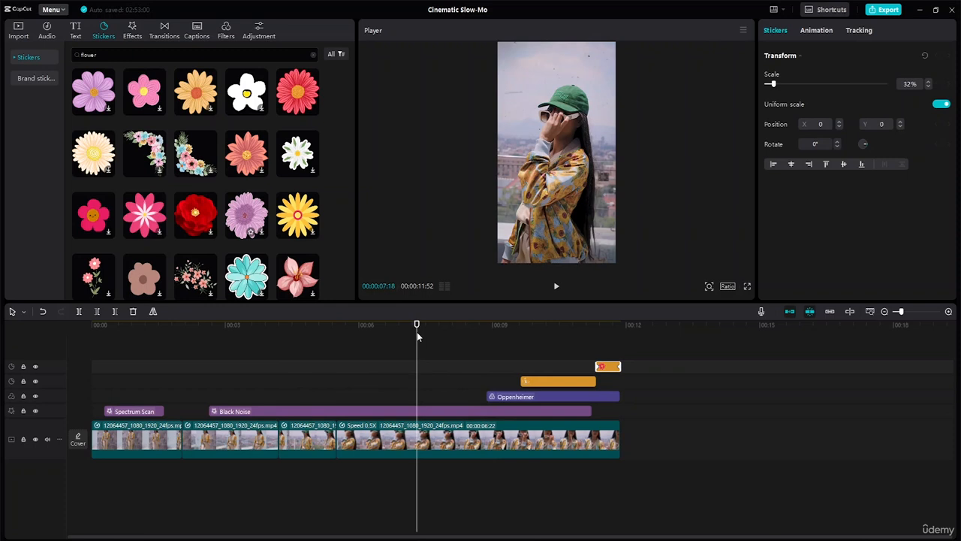
key(space)
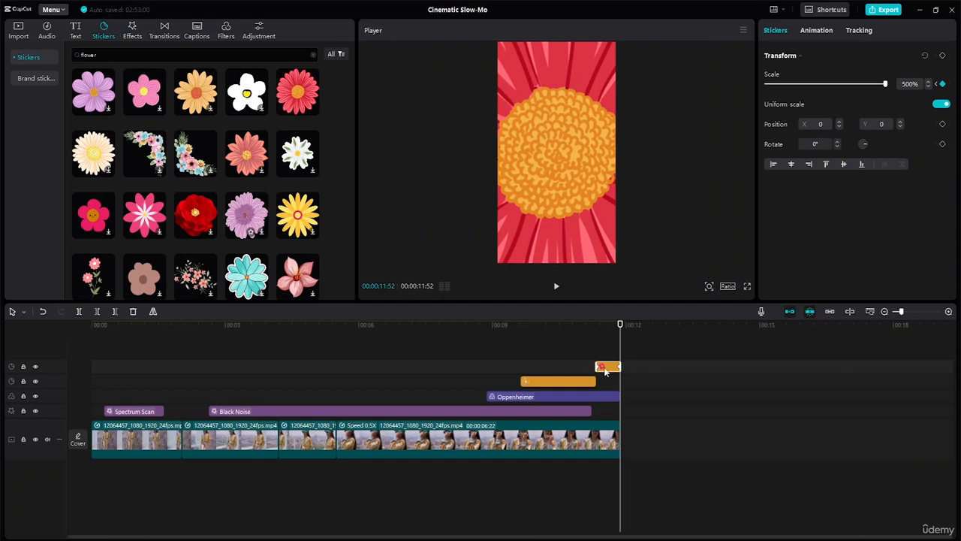
- Try trimming the start of the flower sticker slightly and play the ending
drag(598, 366, 600, 366)
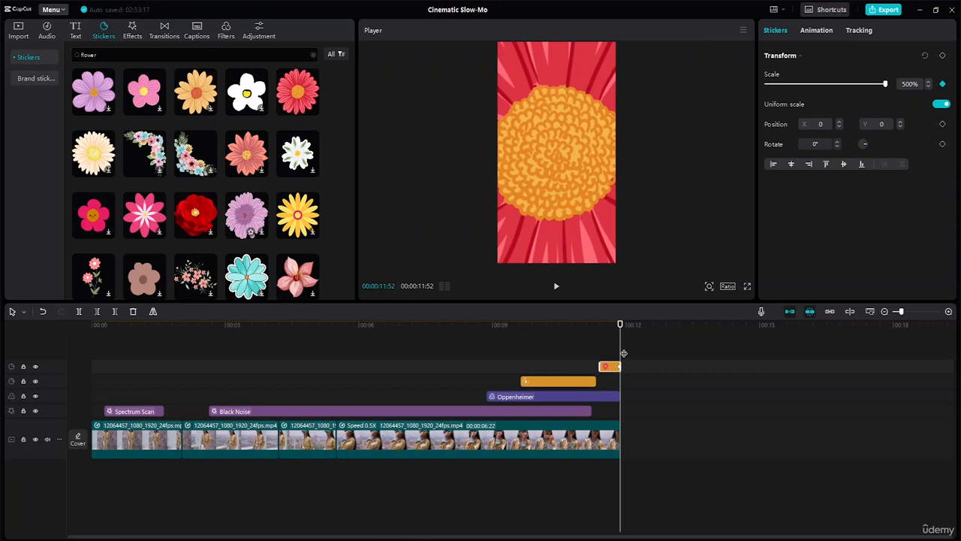
drag(620, 328, 572, 331)
key(space)
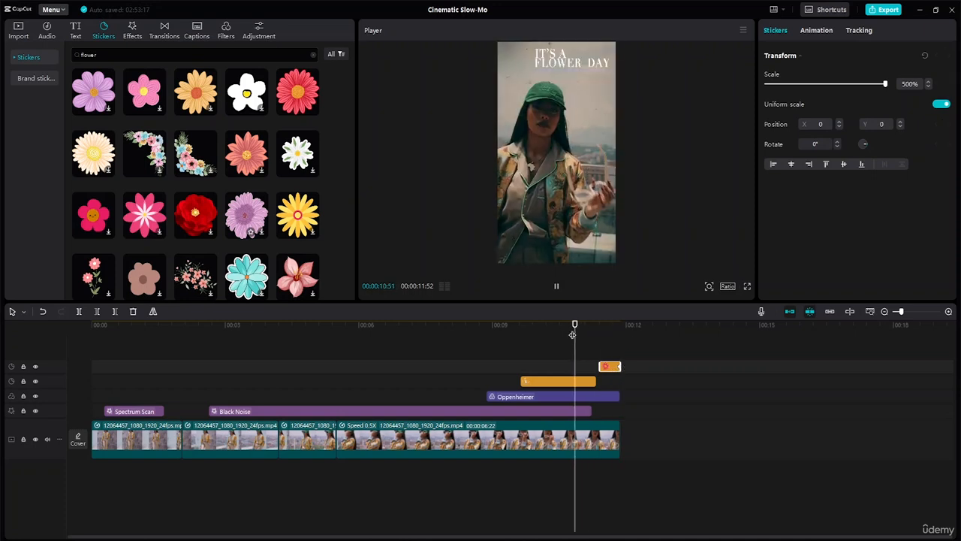
key(space)
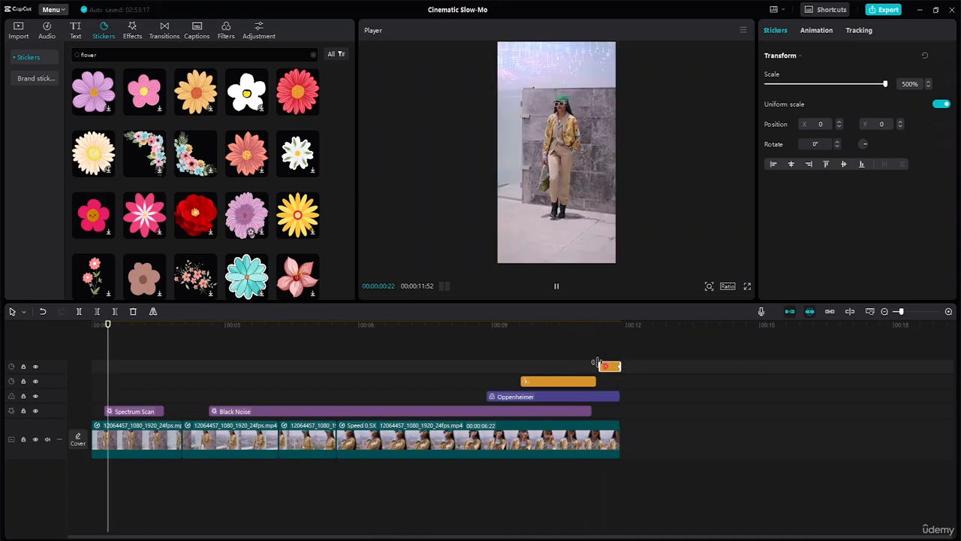
- Extend the flower sticker's start back to the end of the title sticker and replay the ending
drag(599, 365, 598, 366)
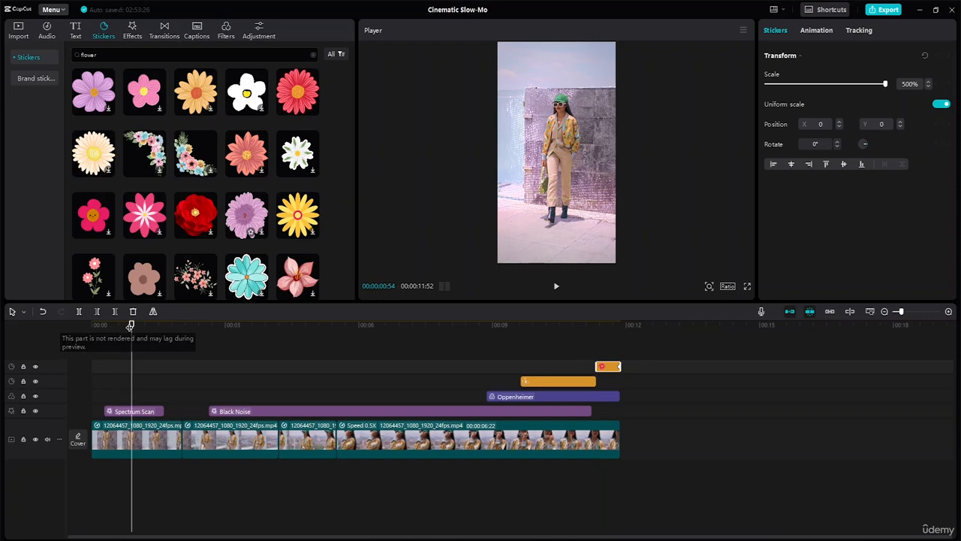
drag(131, 325, 481, 358)
key(space)
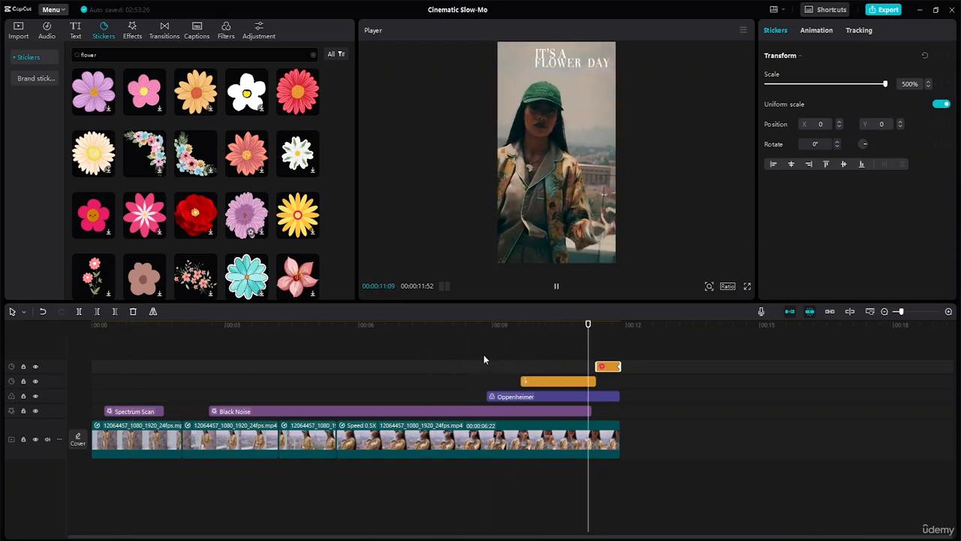
key(space)
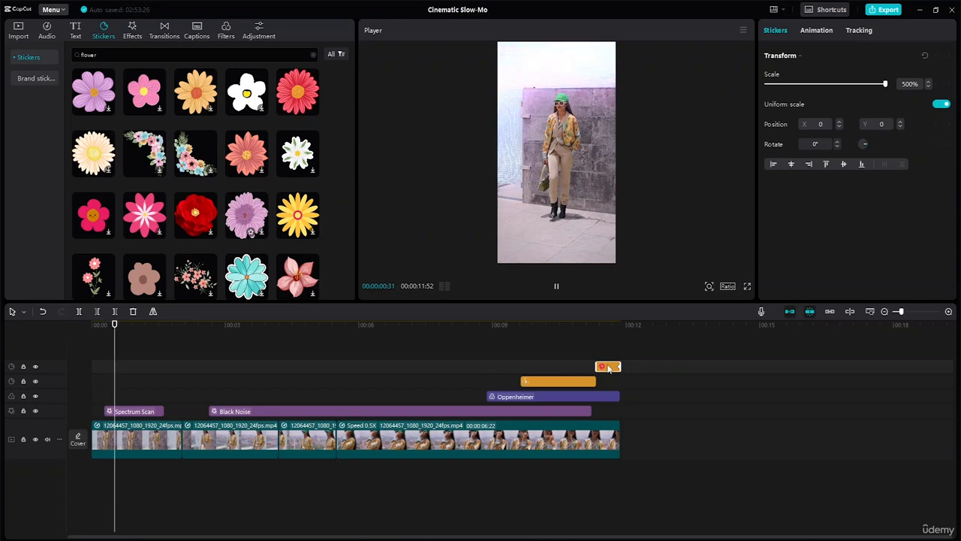
key(space)
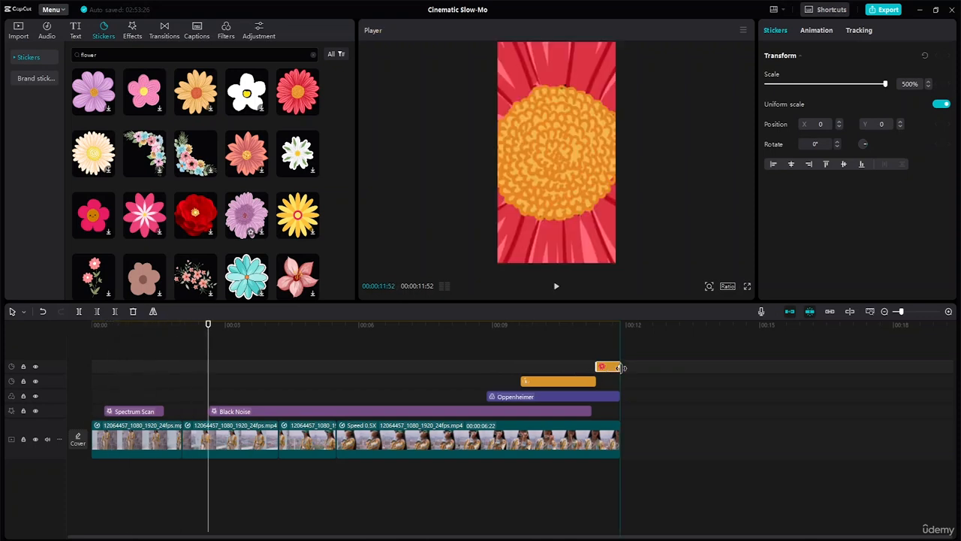
- Extend the flower sticker at both ends, remove its remaining scale keyframe, and trim its start back to the title sticker's end
drag(621, 368, 704, 367)
drag(594, 367, 533, 366)
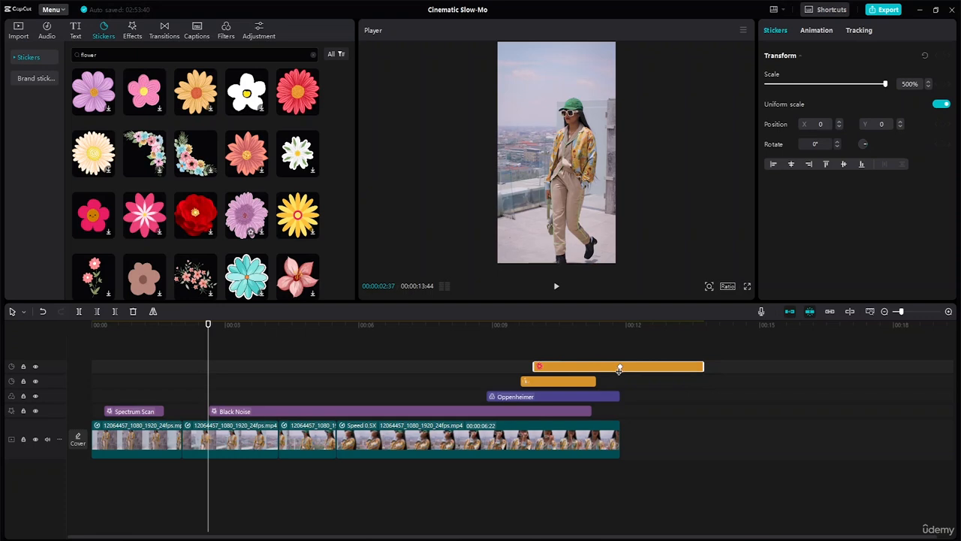
click(619, 369)
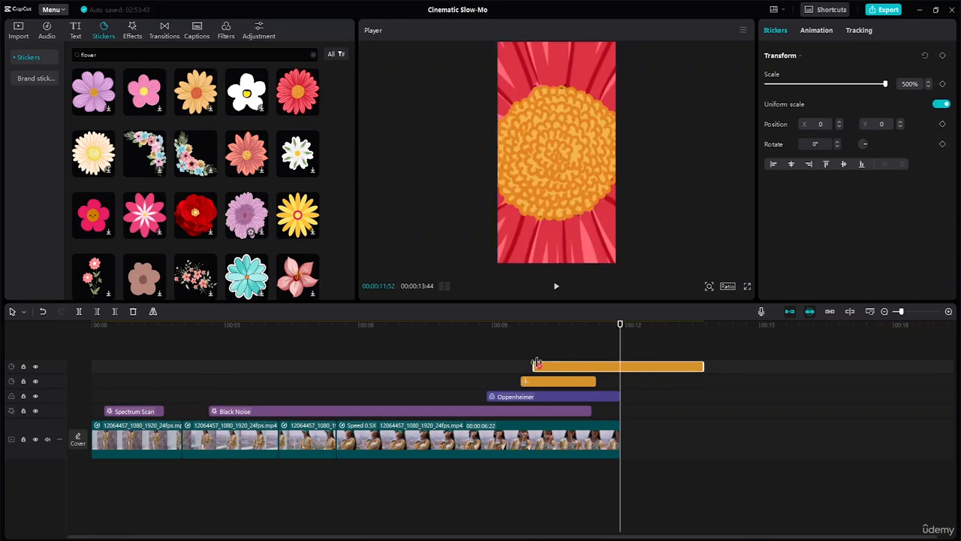
drag(535, 364, 598, 363)
- Keyframe the flower sticker's scale from 76% at its start to 500% at the video's end, trim it to that end, and play the video
drag(619, 324, 597, 324)
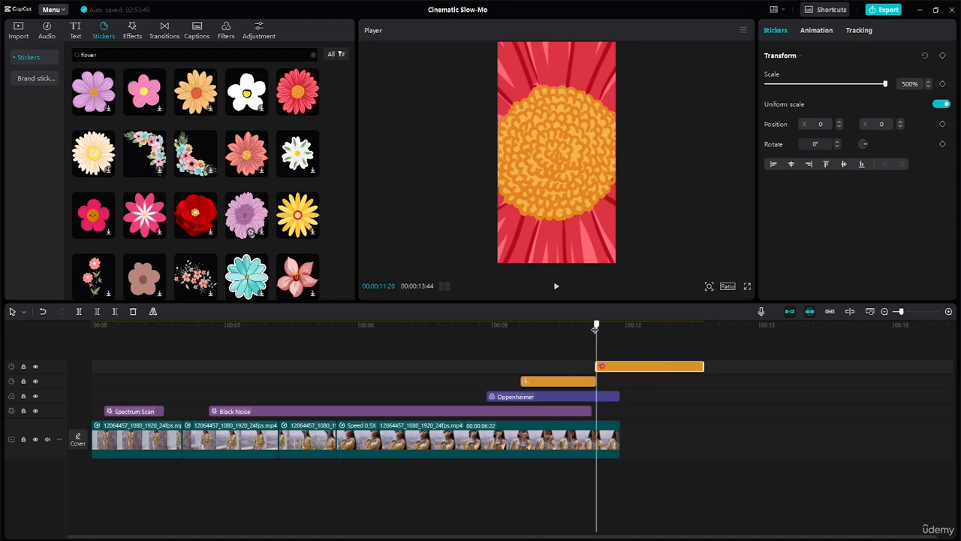
click(943, 84)
drag(885, 85, 785, 88)
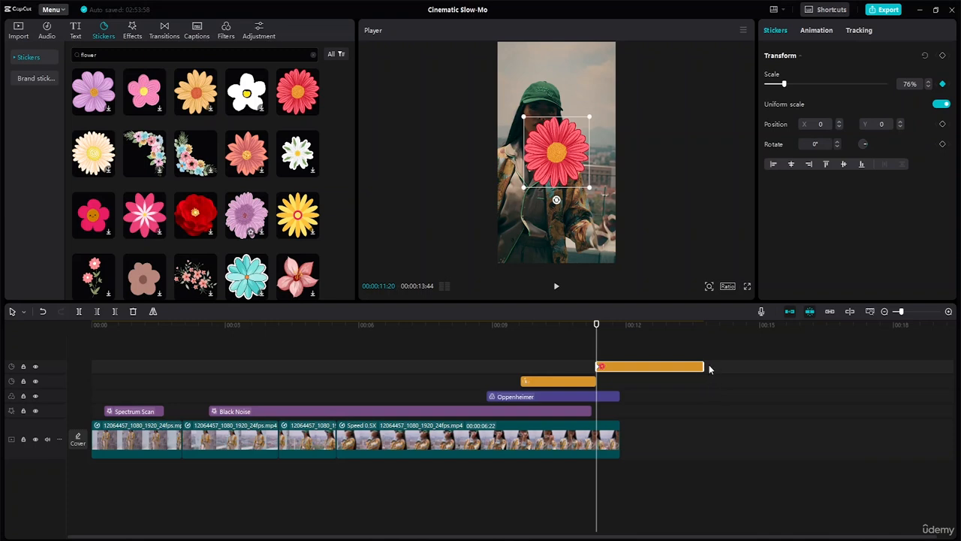
drag(705, 363, 619, 365)
drag(598, 327, 620, 334)
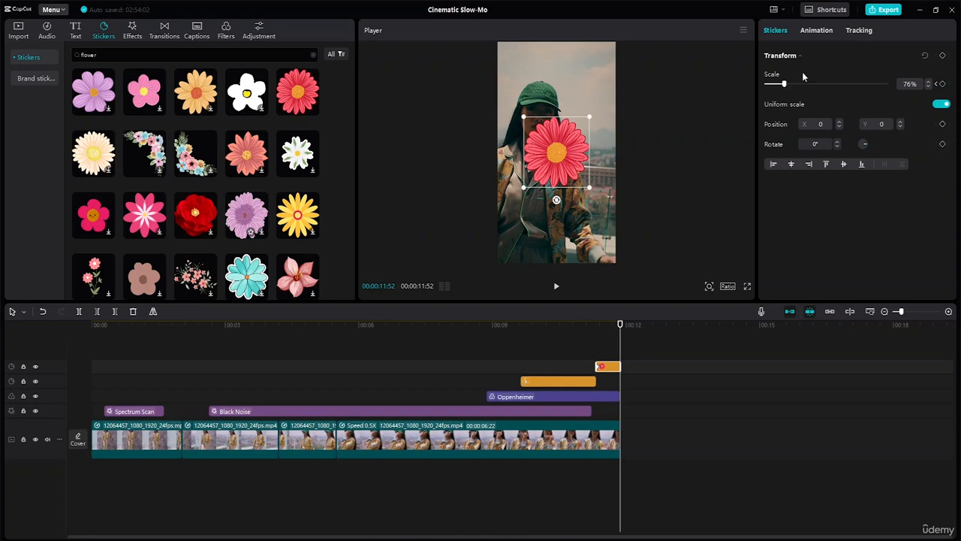
drag(786, 87, 944, 102)
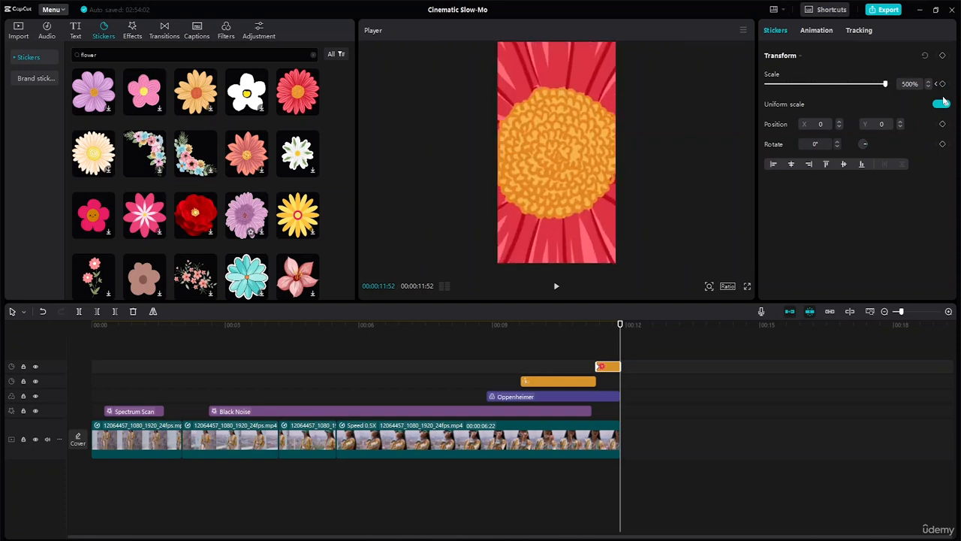
click(492, 324)
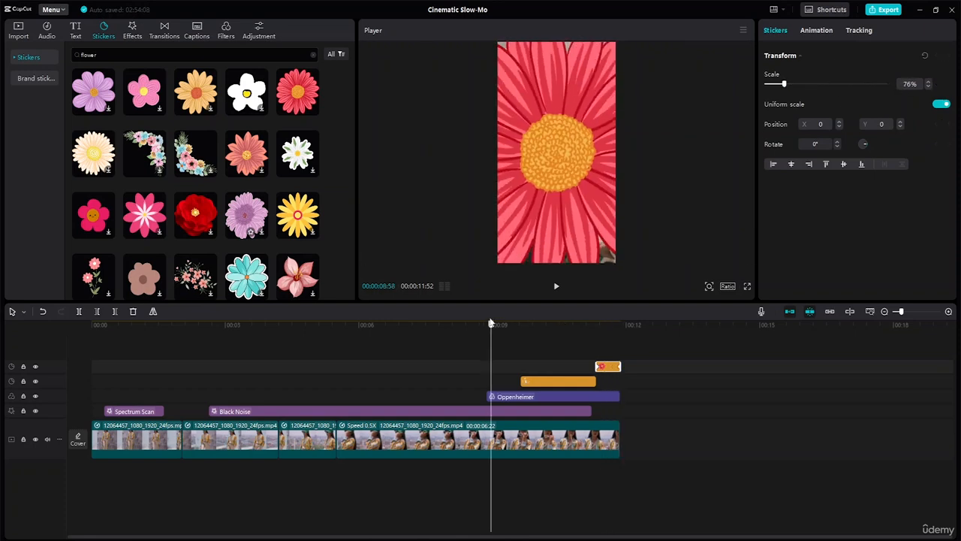
key(space)
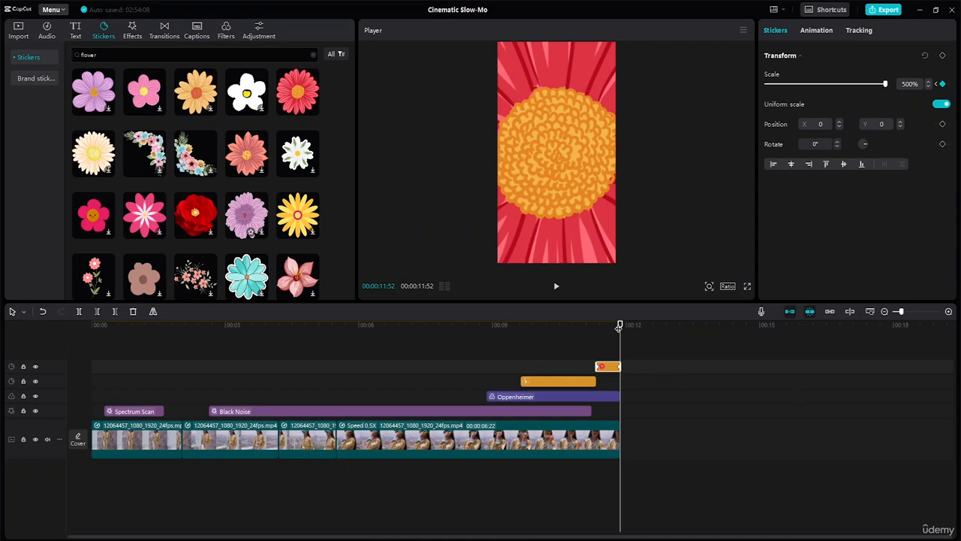
drag(619, 326, 1, 366)
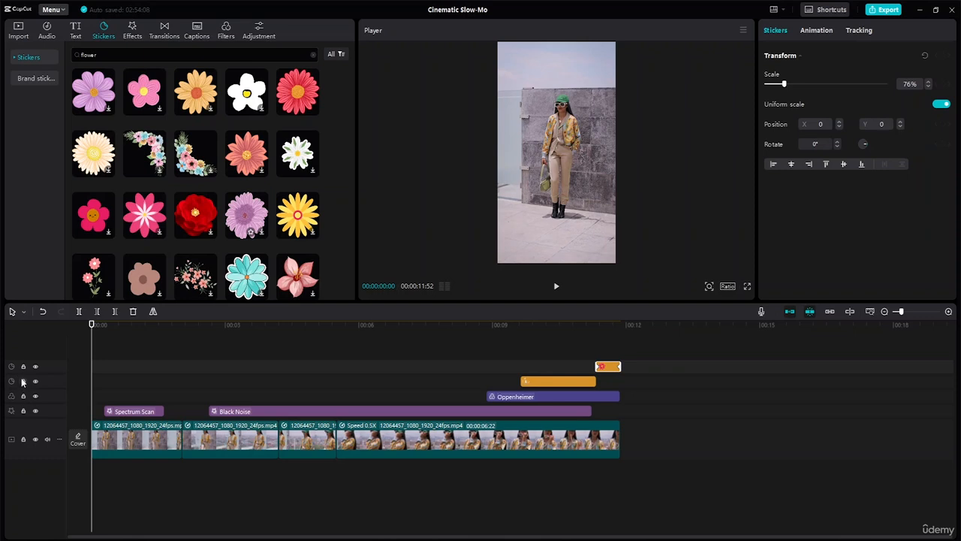
key(space)
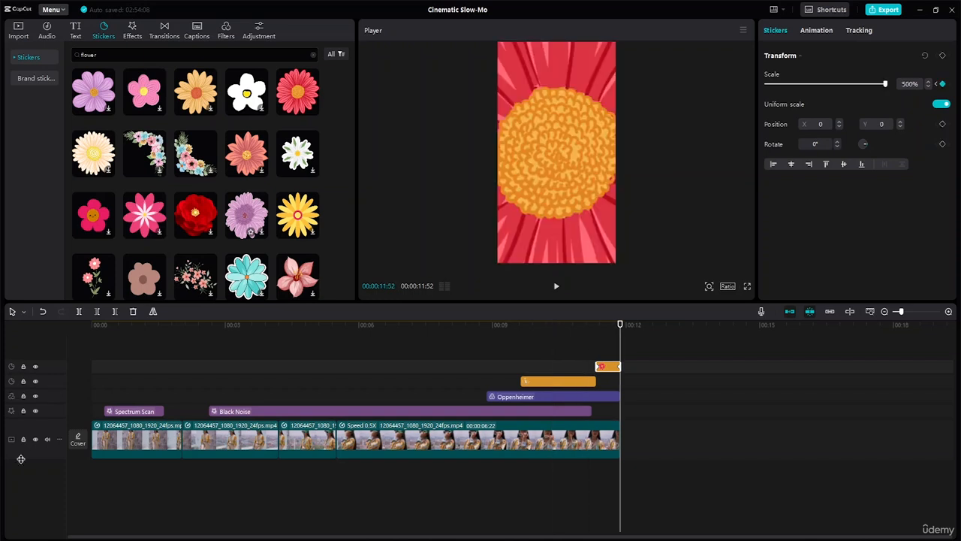
- Keyframe the Oppenheimer filter's intensity from 0 at its start to 90 where the title sticker begins, and play the result
click(525, 400)
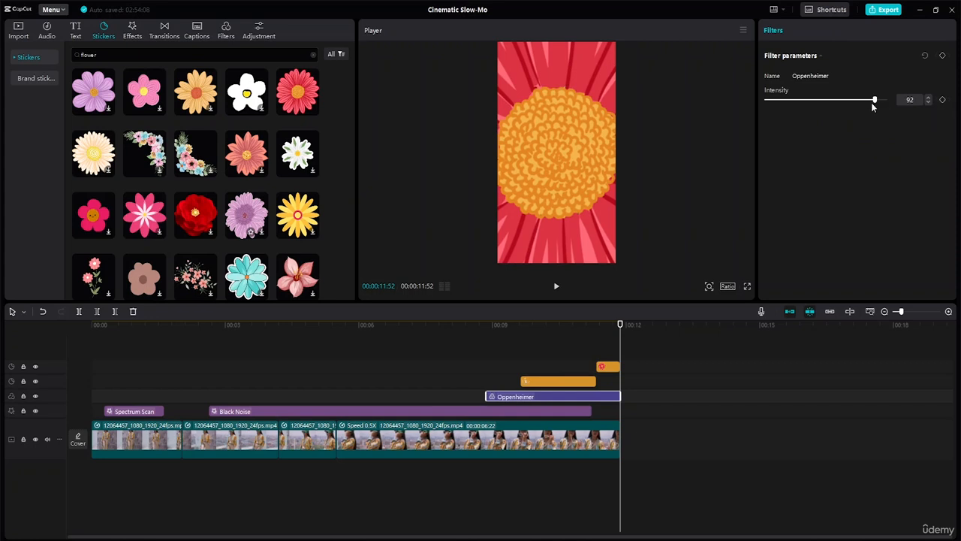
drag(812, 103, 813, 104)
drag(621, 329, 486, 337)
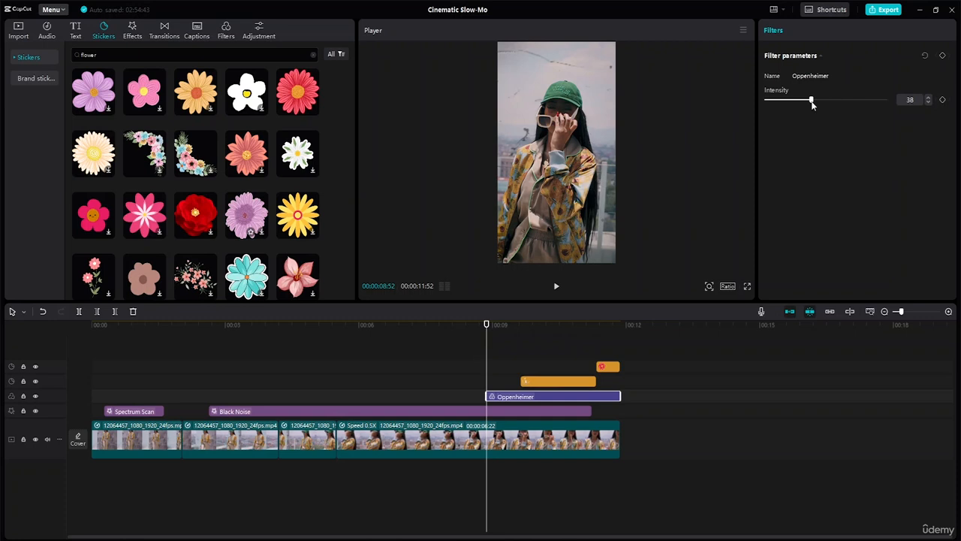
drag(799, 100, 762, 101)
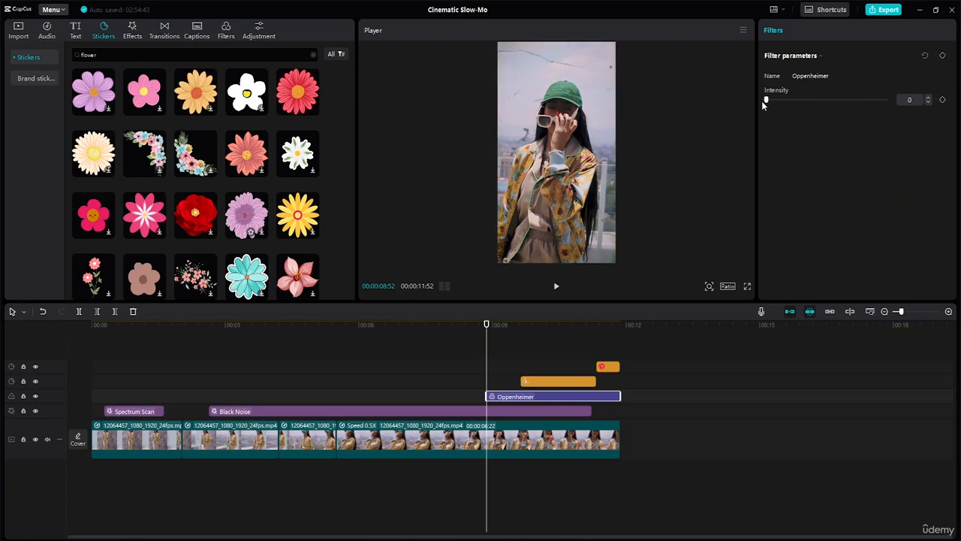
click(944, 100)
drag(489, 329, 519, 335)
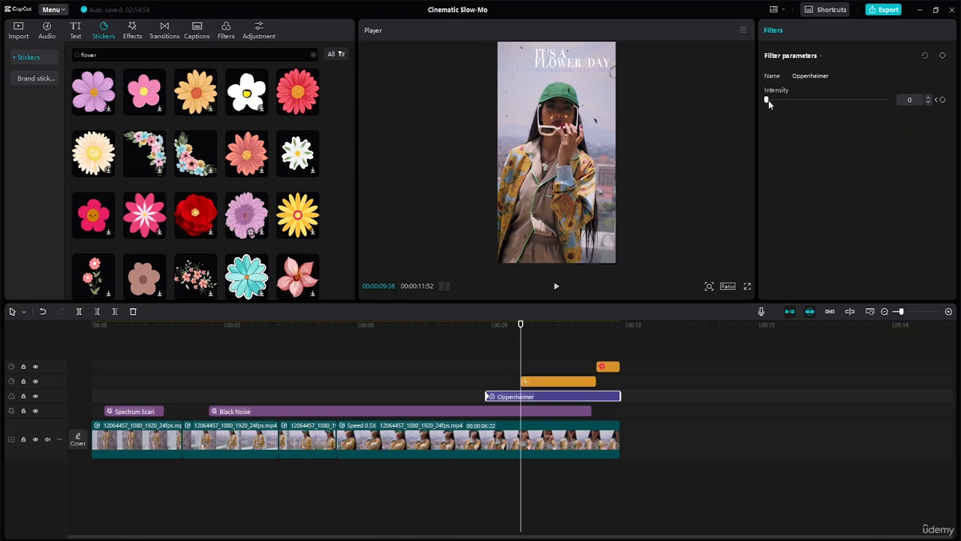
drag(768, 102, 866, 116)
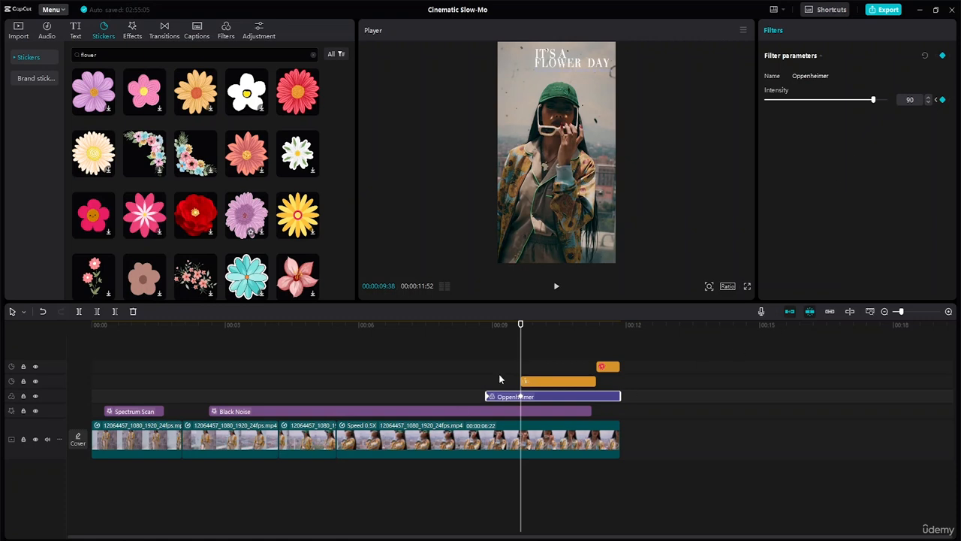
drag(520, 324, 461, 332)
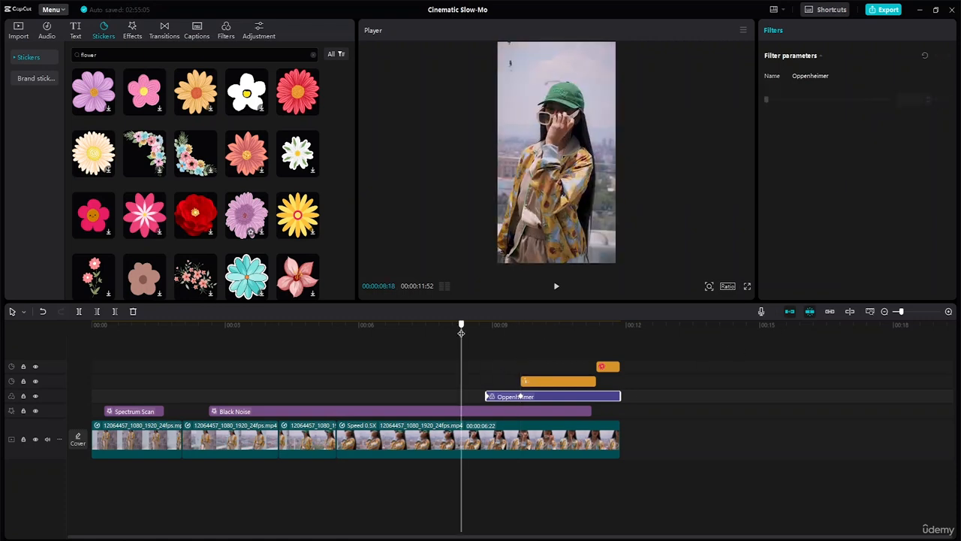
key(space)
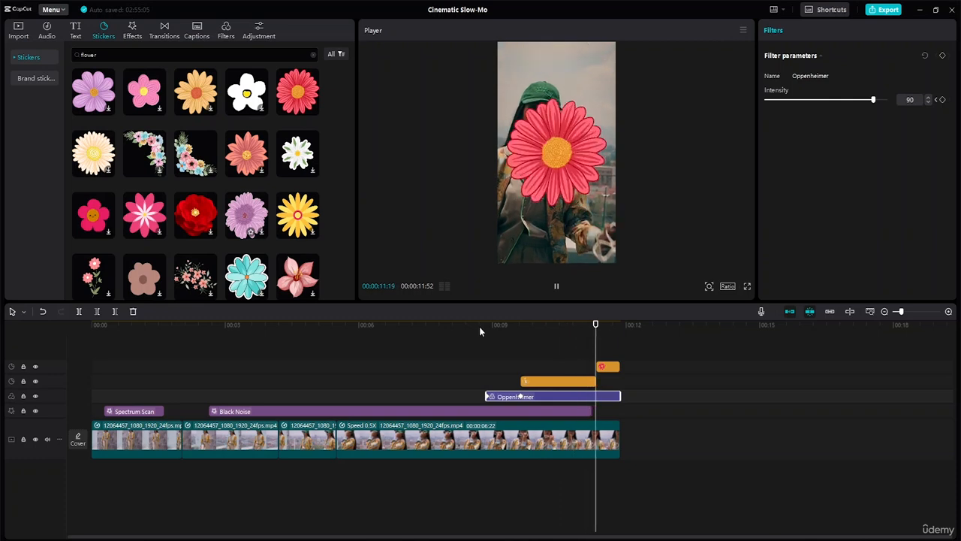
key(space)
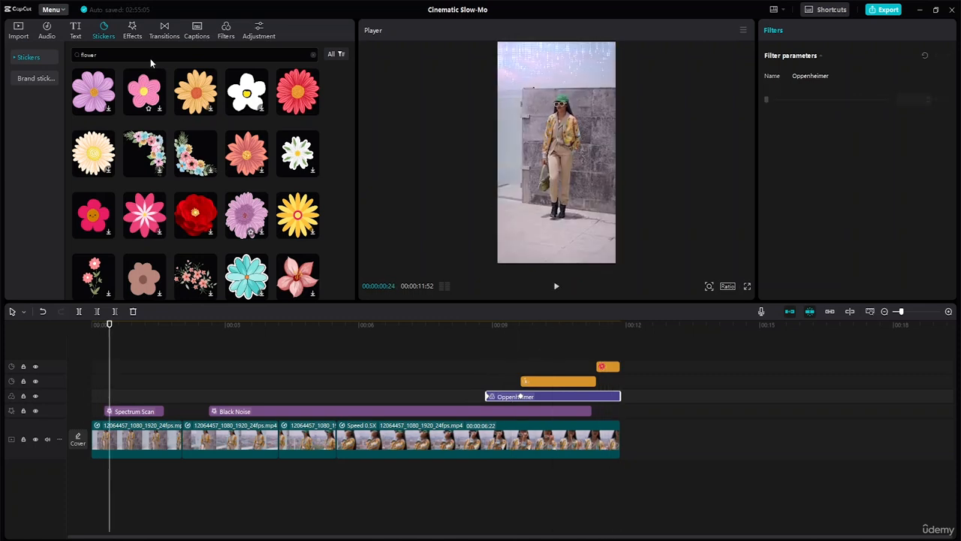
- Search the music library for "drop"
click(48, 34)
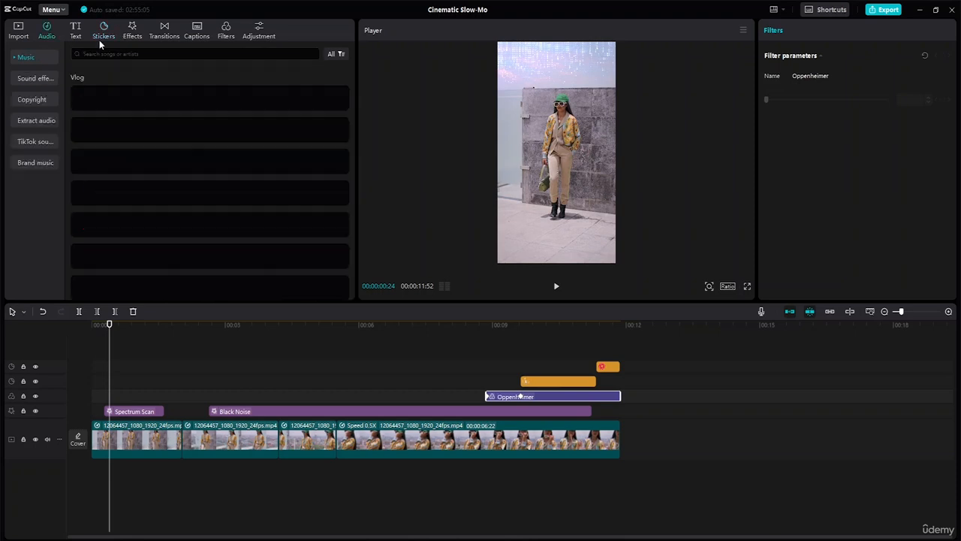
click(135, 55)
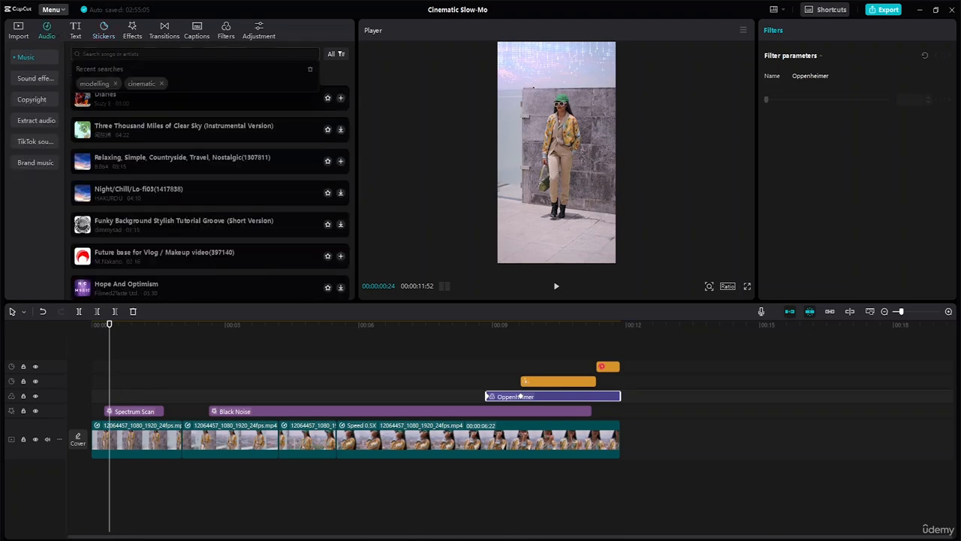
text(drop)
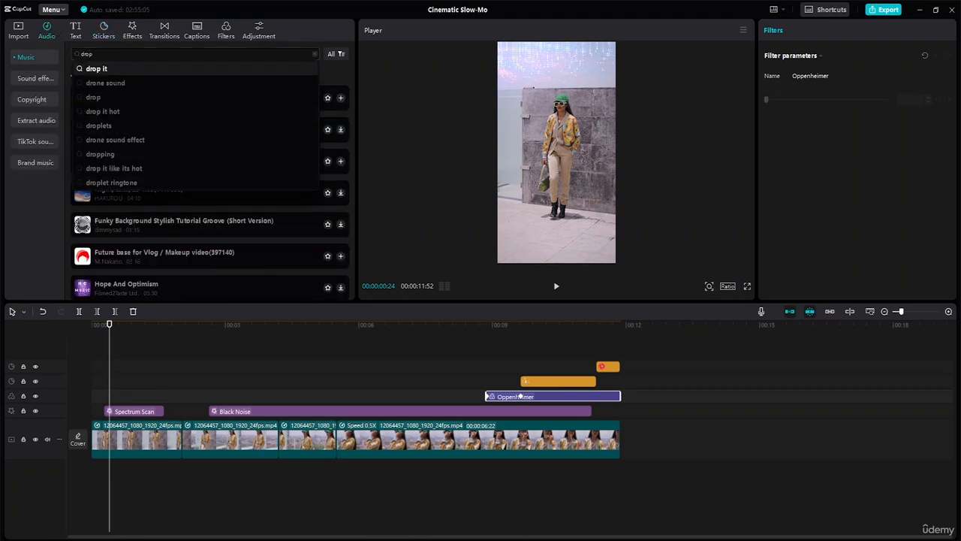
key(Return)
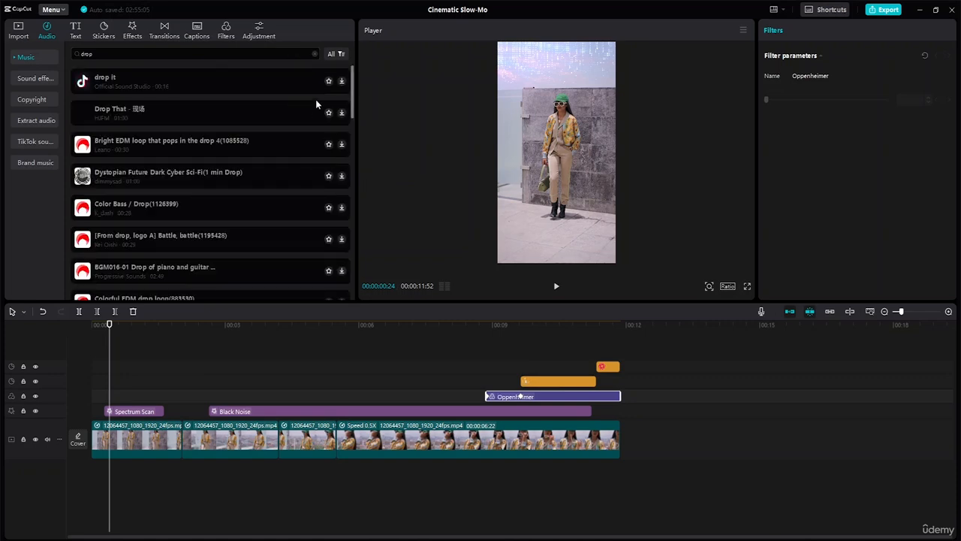
- Preview the "Drop That - 现场" track, add it beneath the video from the timeline's start, and trim its end to the video's end
click(132, 116)
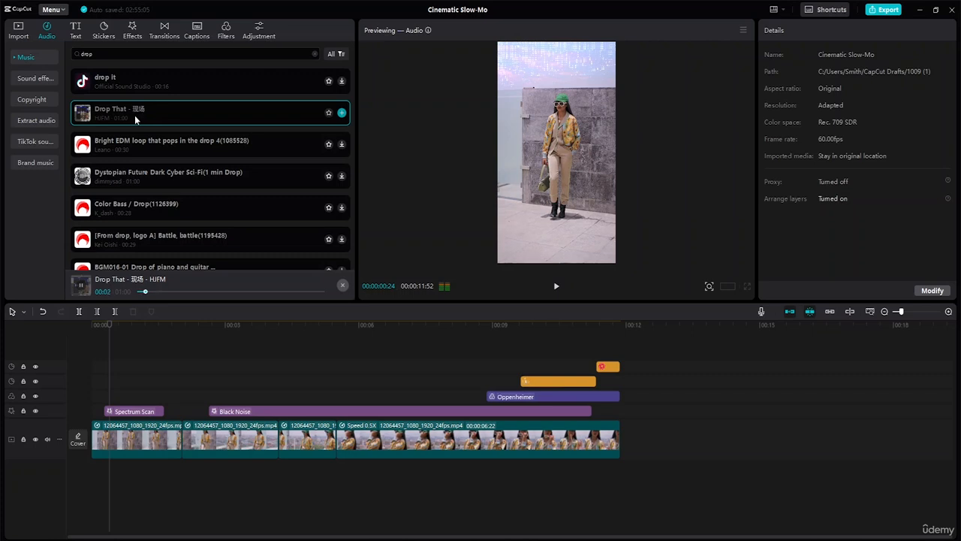
drag(135, 110, 98, 467)
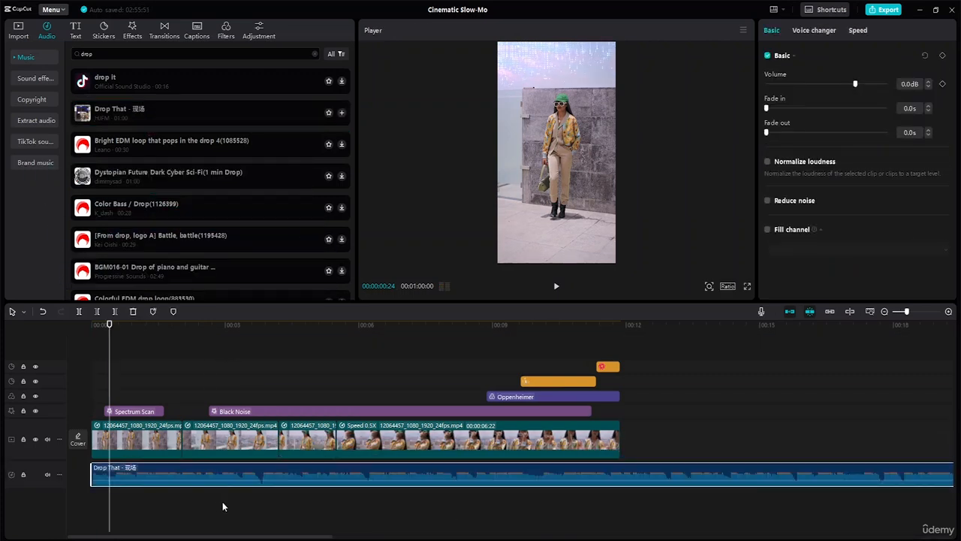
click(870, 312)
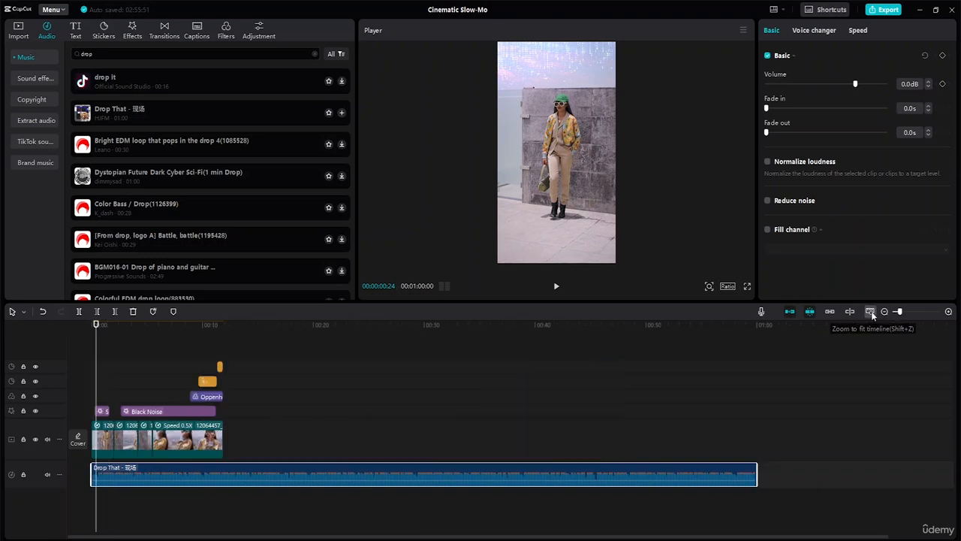
drag(757, 473, 225, 469)
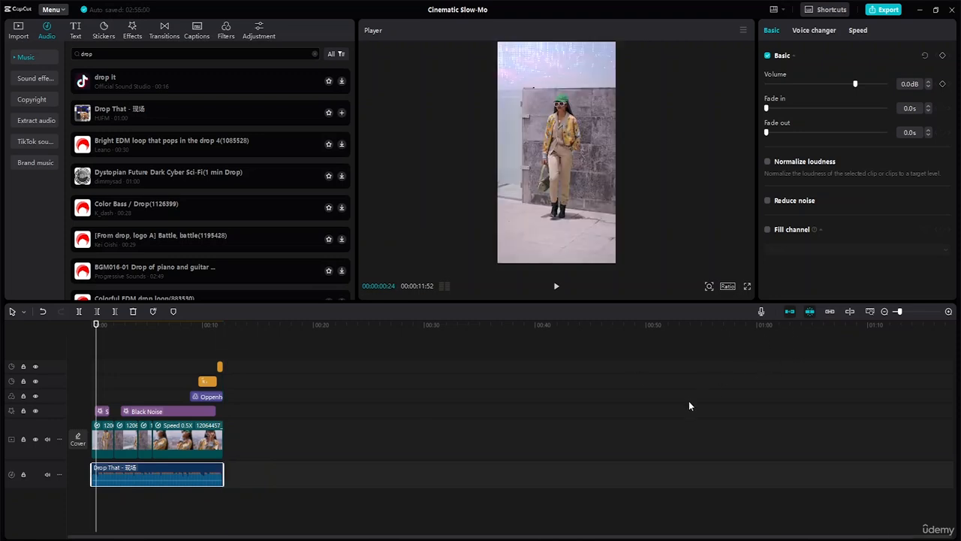
- Play the whole edit from the beginning in full screen, and return to the editing view
key(shift+z)
click(885, 400)
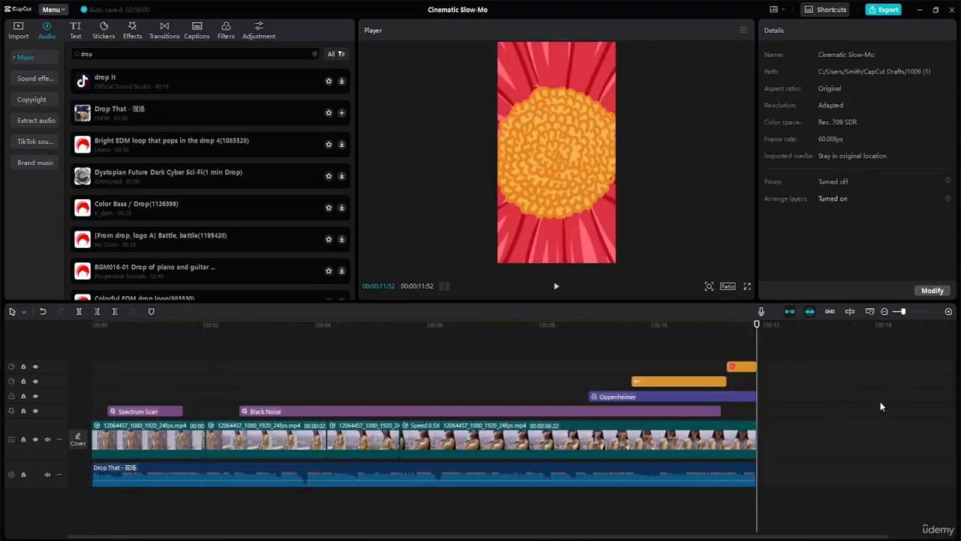
drag(757, 324, 0, 368)
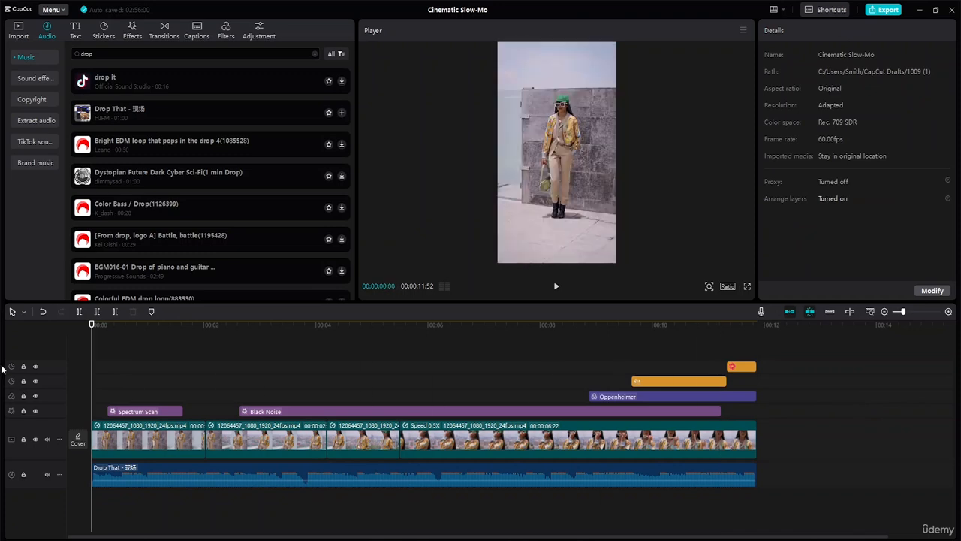
click(749, 289)
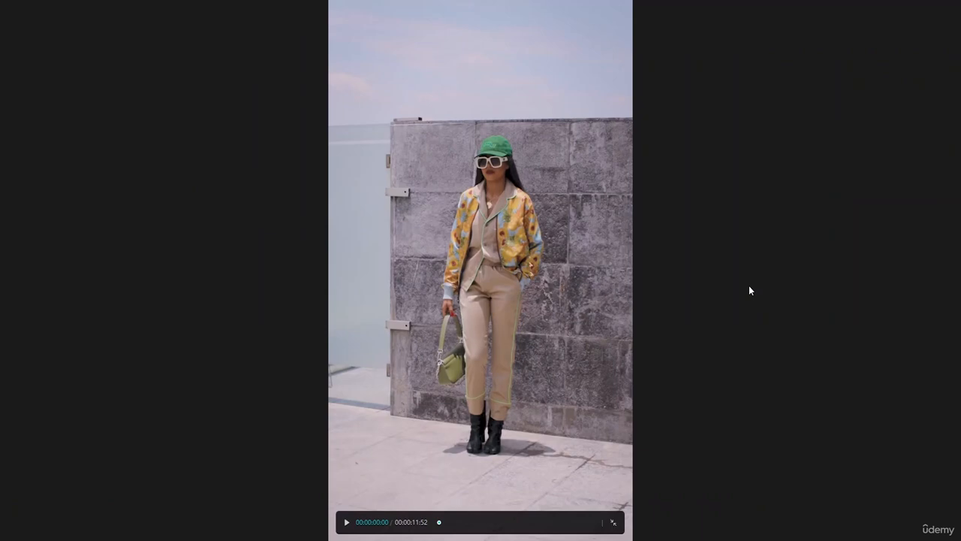
key(space)
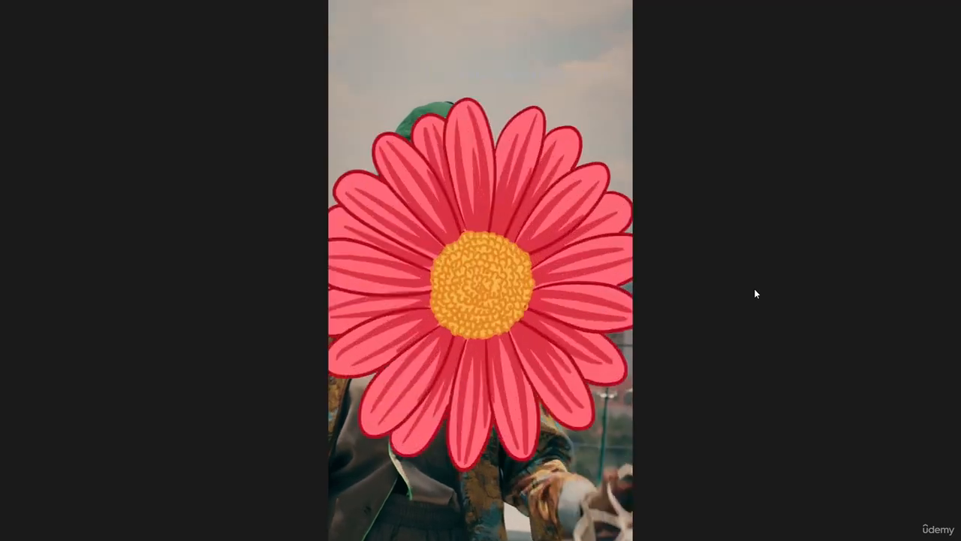
key(Escape)
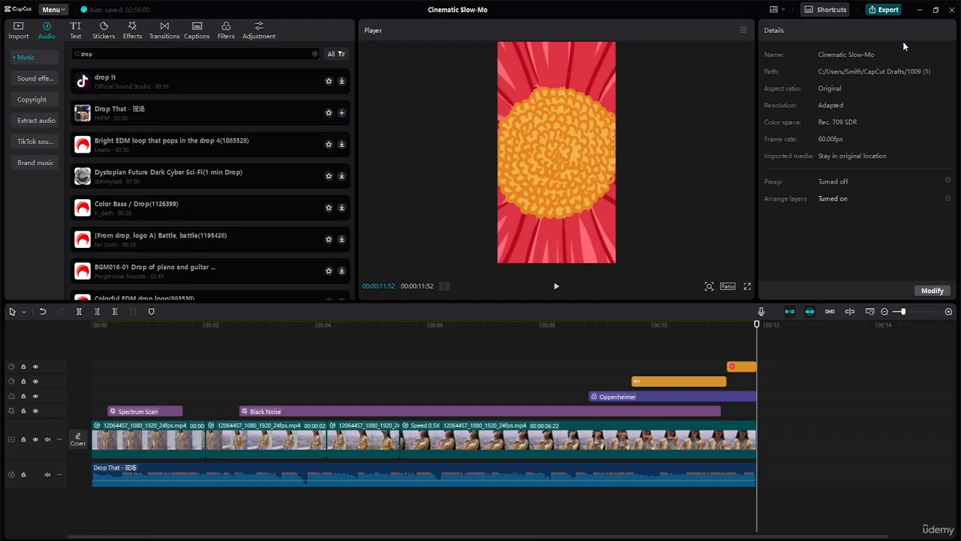
- Open the export settings and choose the Desktop folder "Advance Capcut Tutorial Resource File" as the export destination
key(ctrl+e)
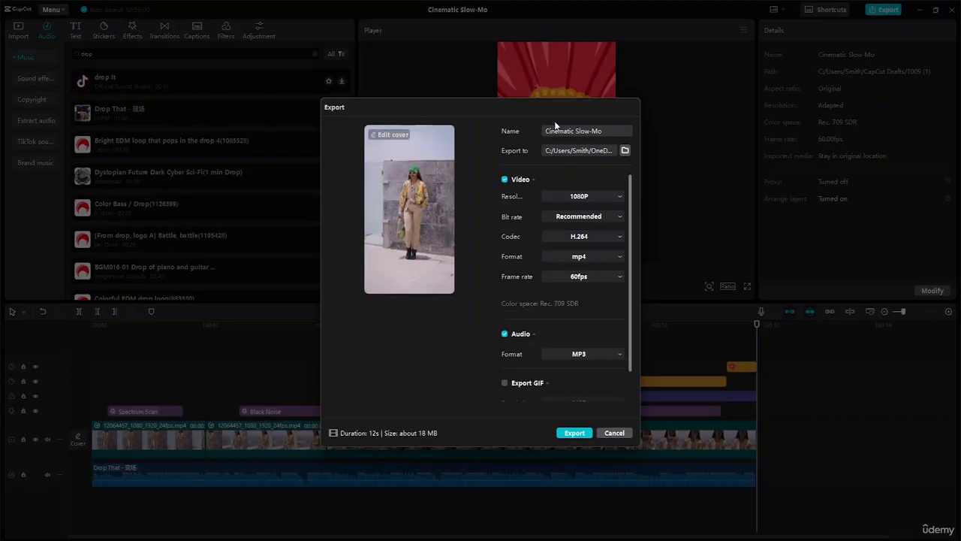
click(626, 151)
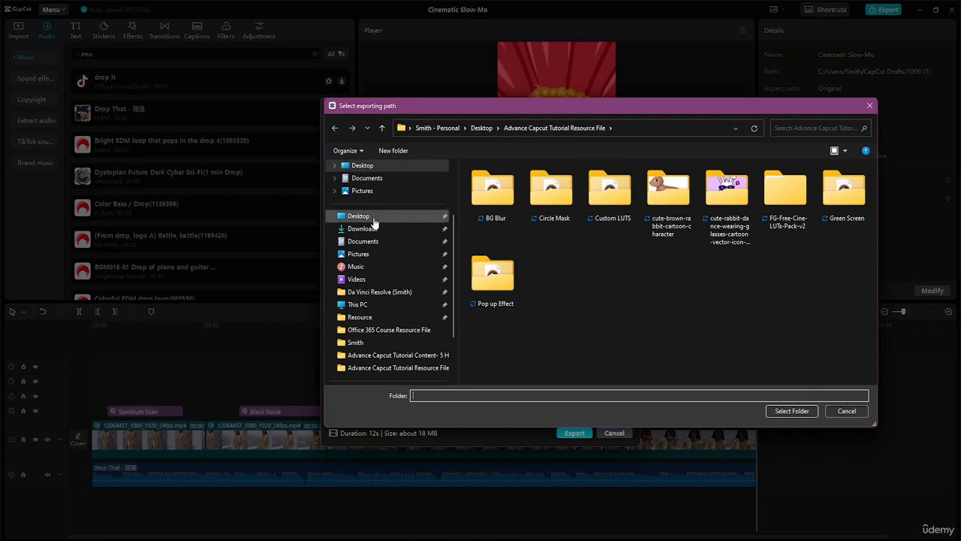
click(359, 216)
click(543, 207)
double_click(542, 207)
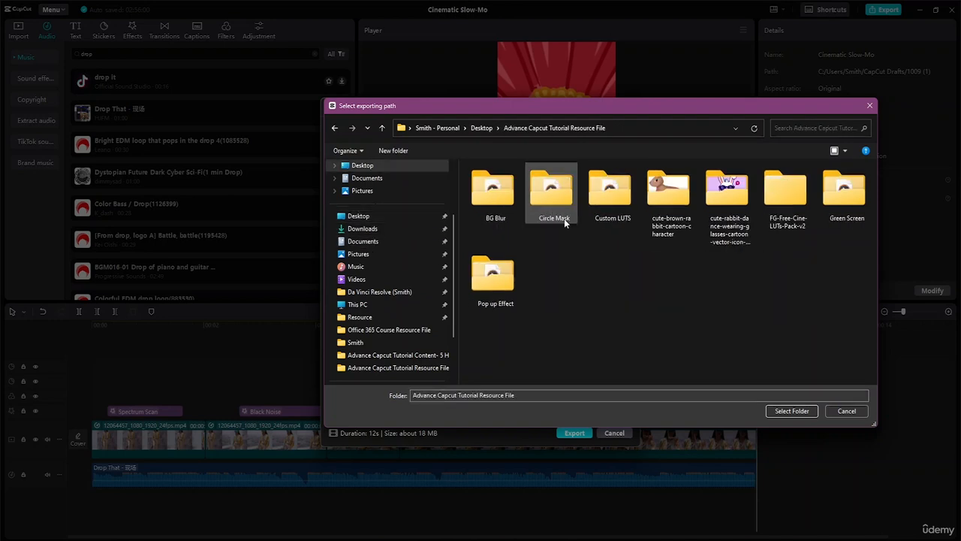
click(800, 410)
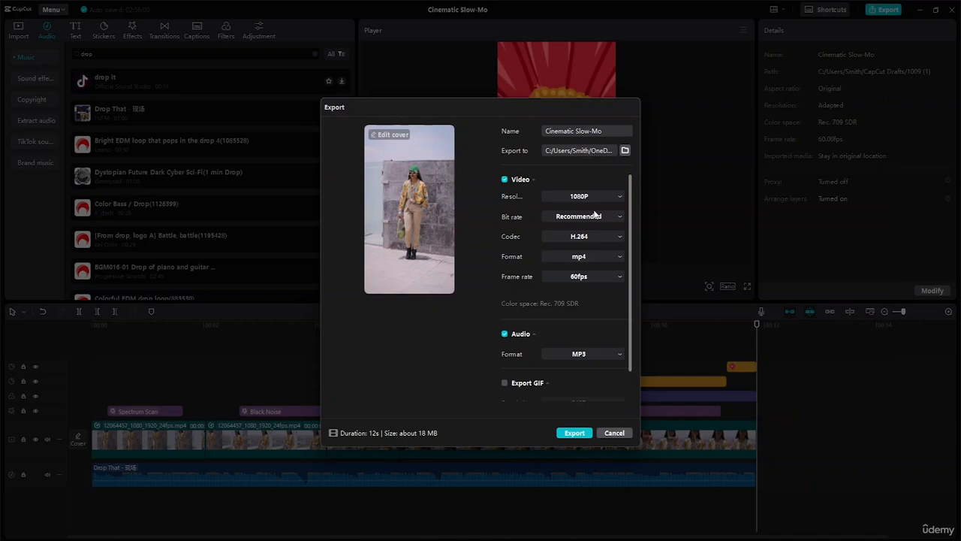
- Examine the available audio export formats and keep MP3
scroll(558, 324, down, 1)
click(607, 323)
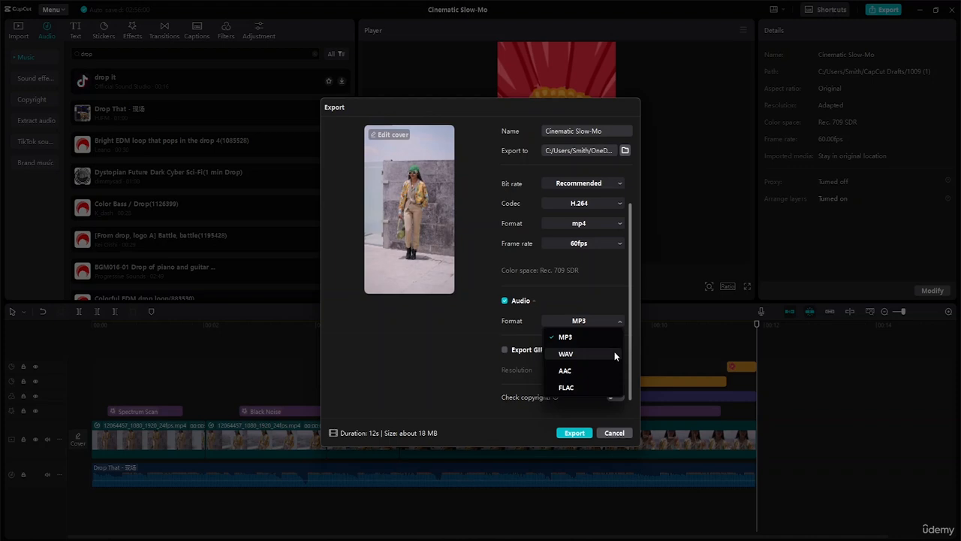
click(600, 322)
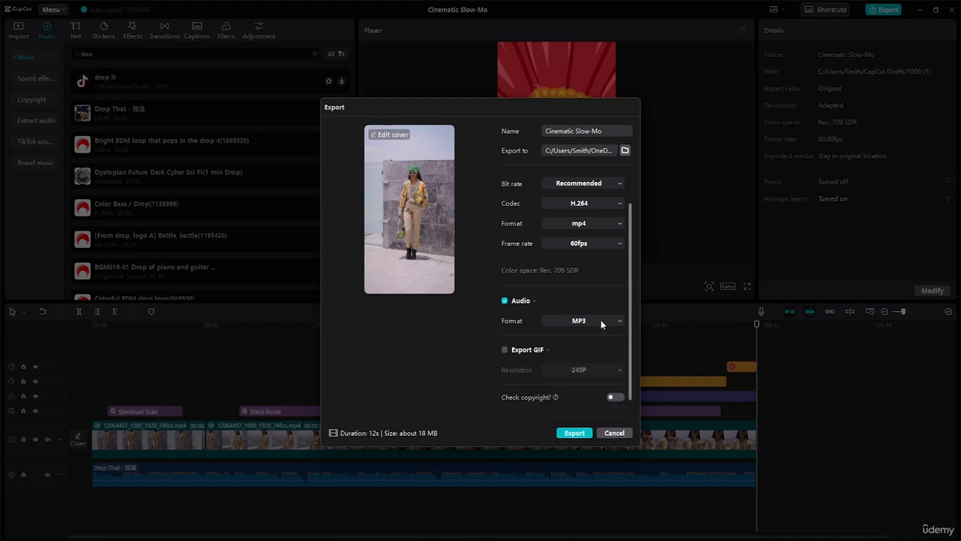